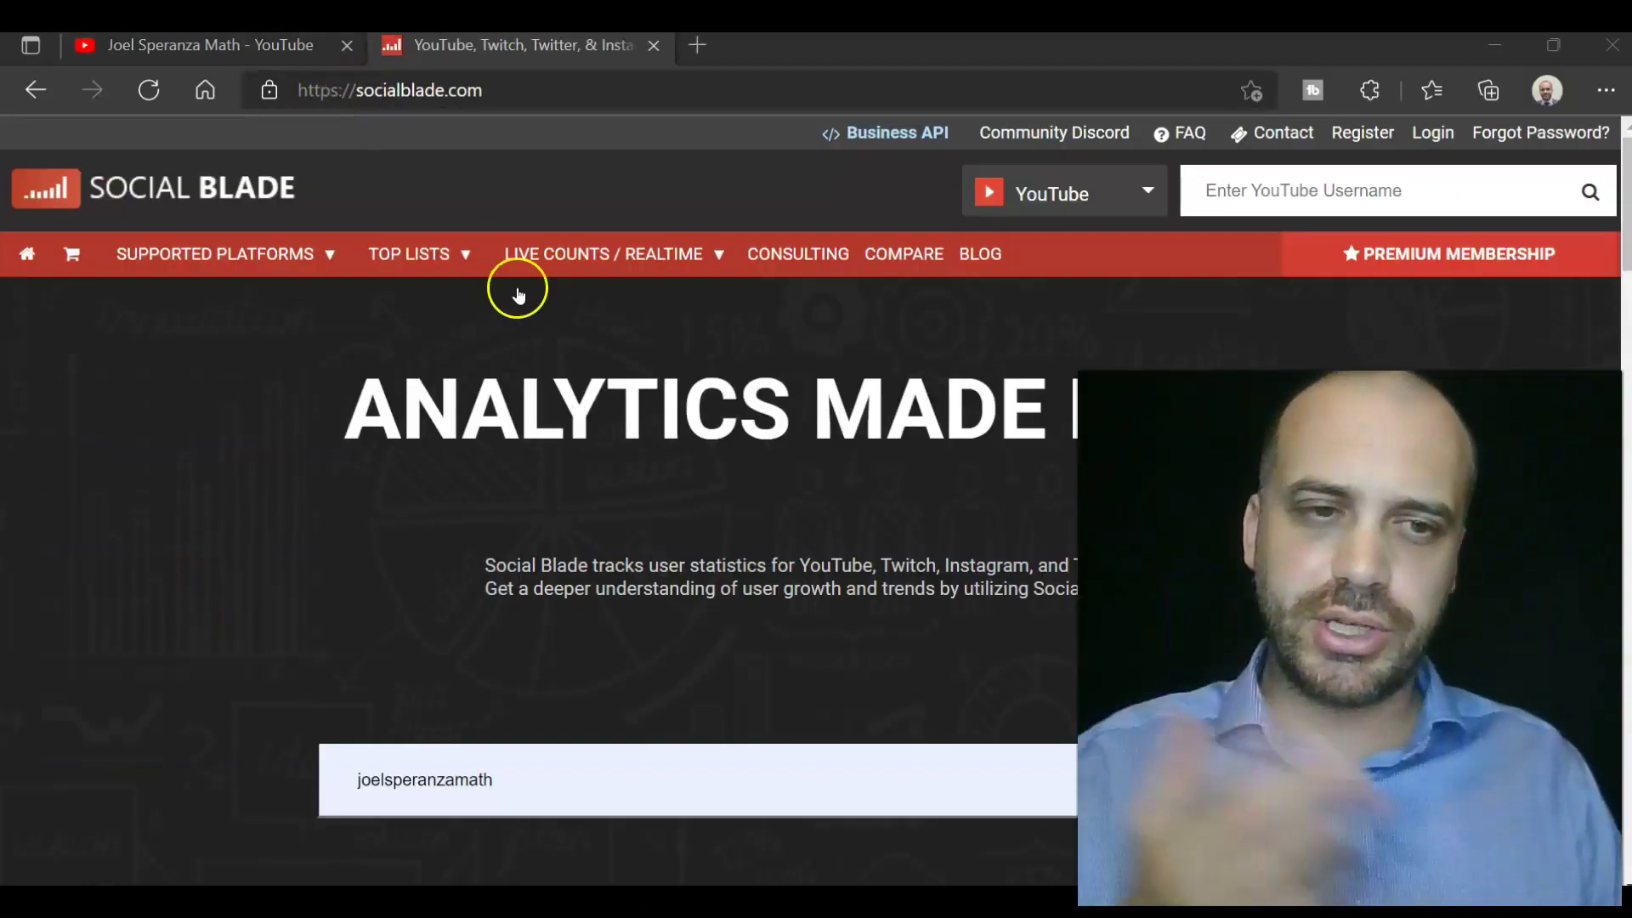
Step: Search Social Blade for the channel and open its statistics page
left_click(499, 779)
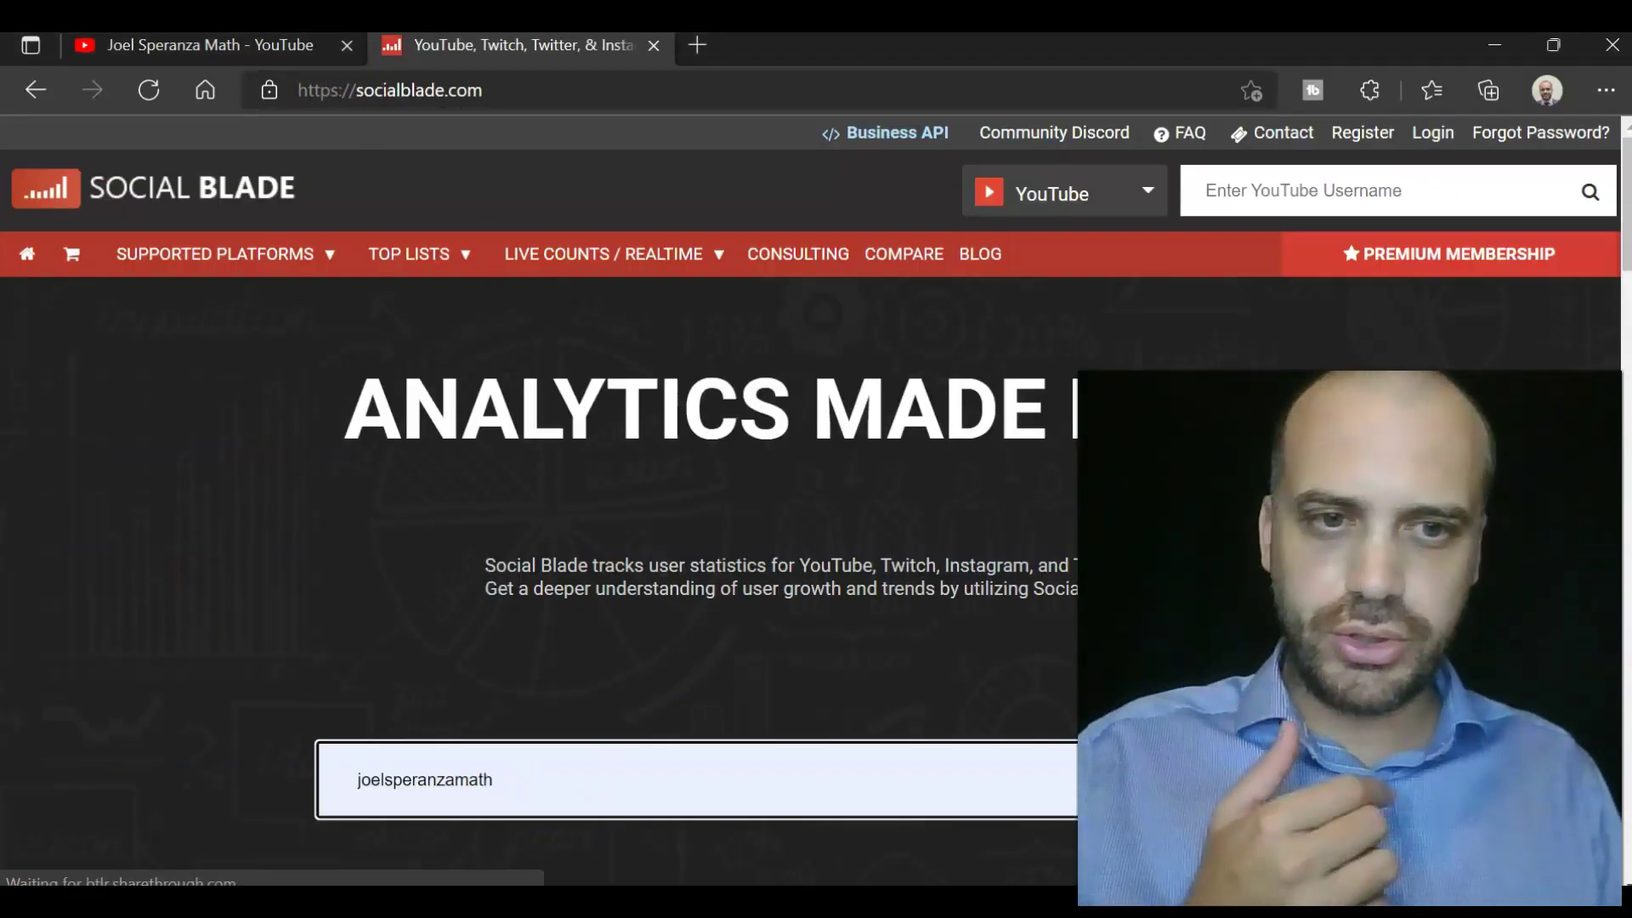
key("Return")
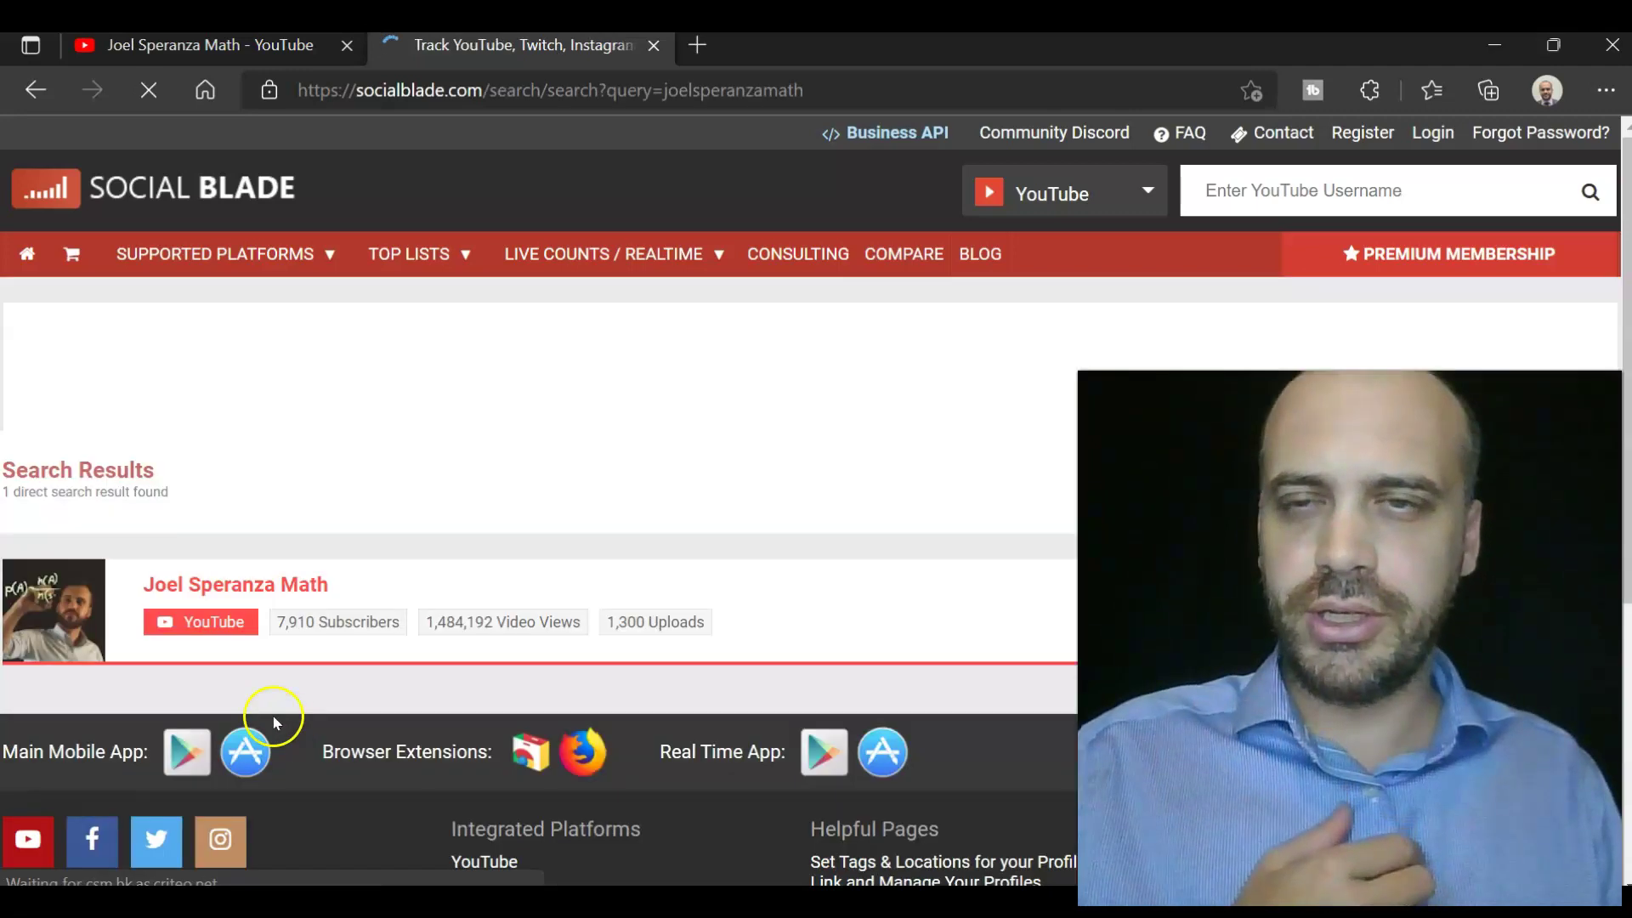
left_click(249, 585)
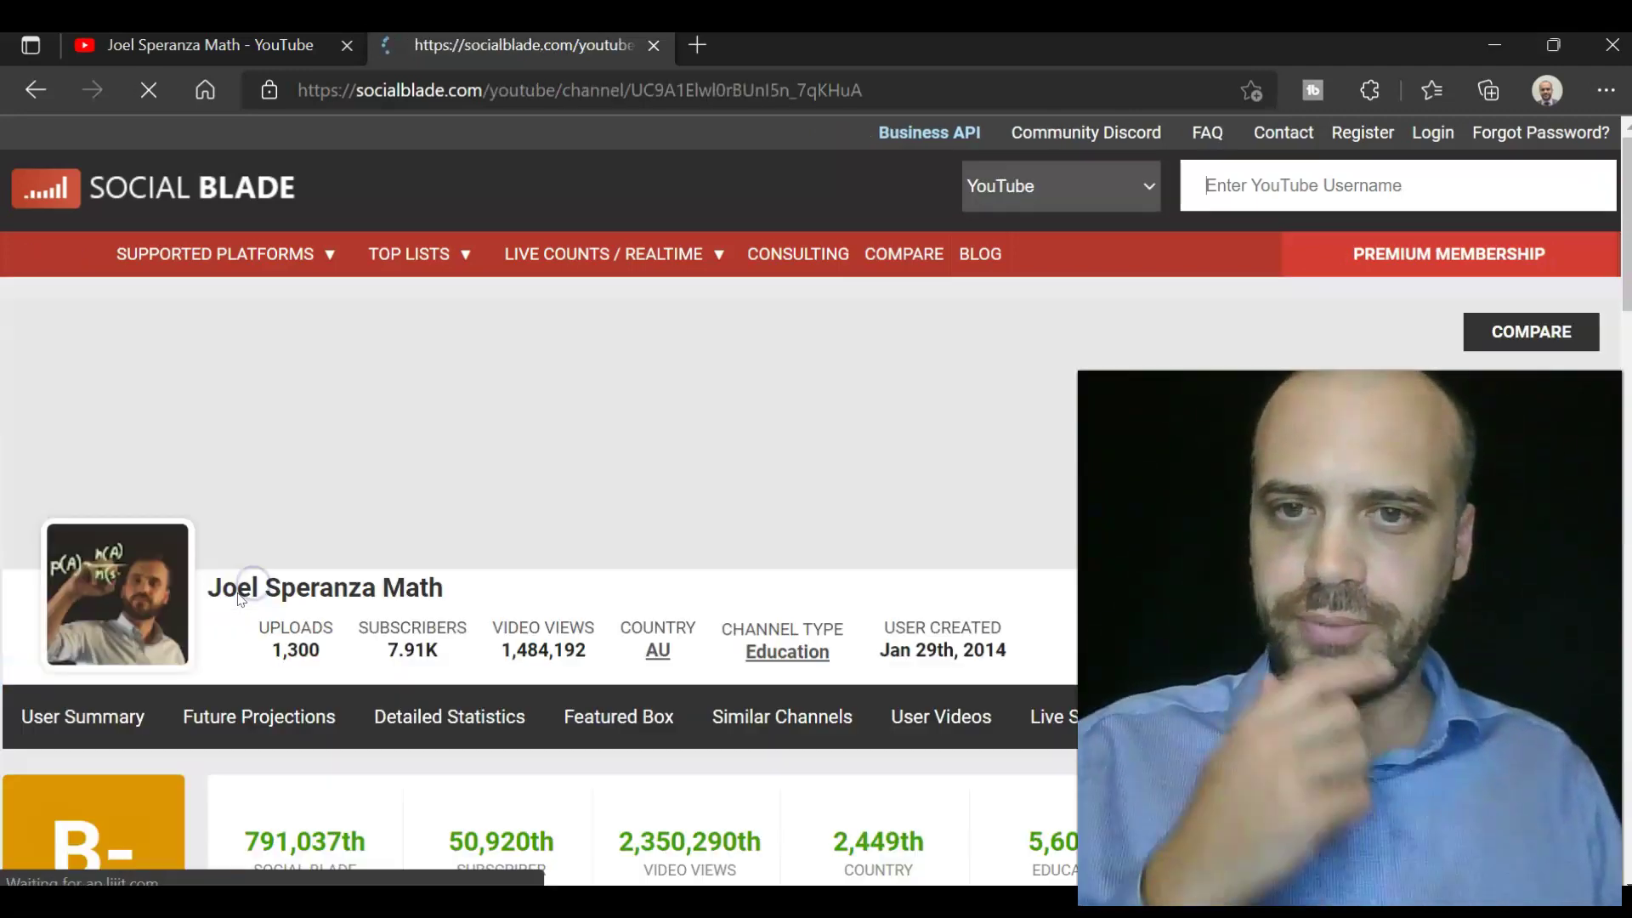
Step: Open the channel's Future Projections and scroll through the predicted subscriber and view table
scroll(248, 572, "down", 1)
left_click(269, 653)
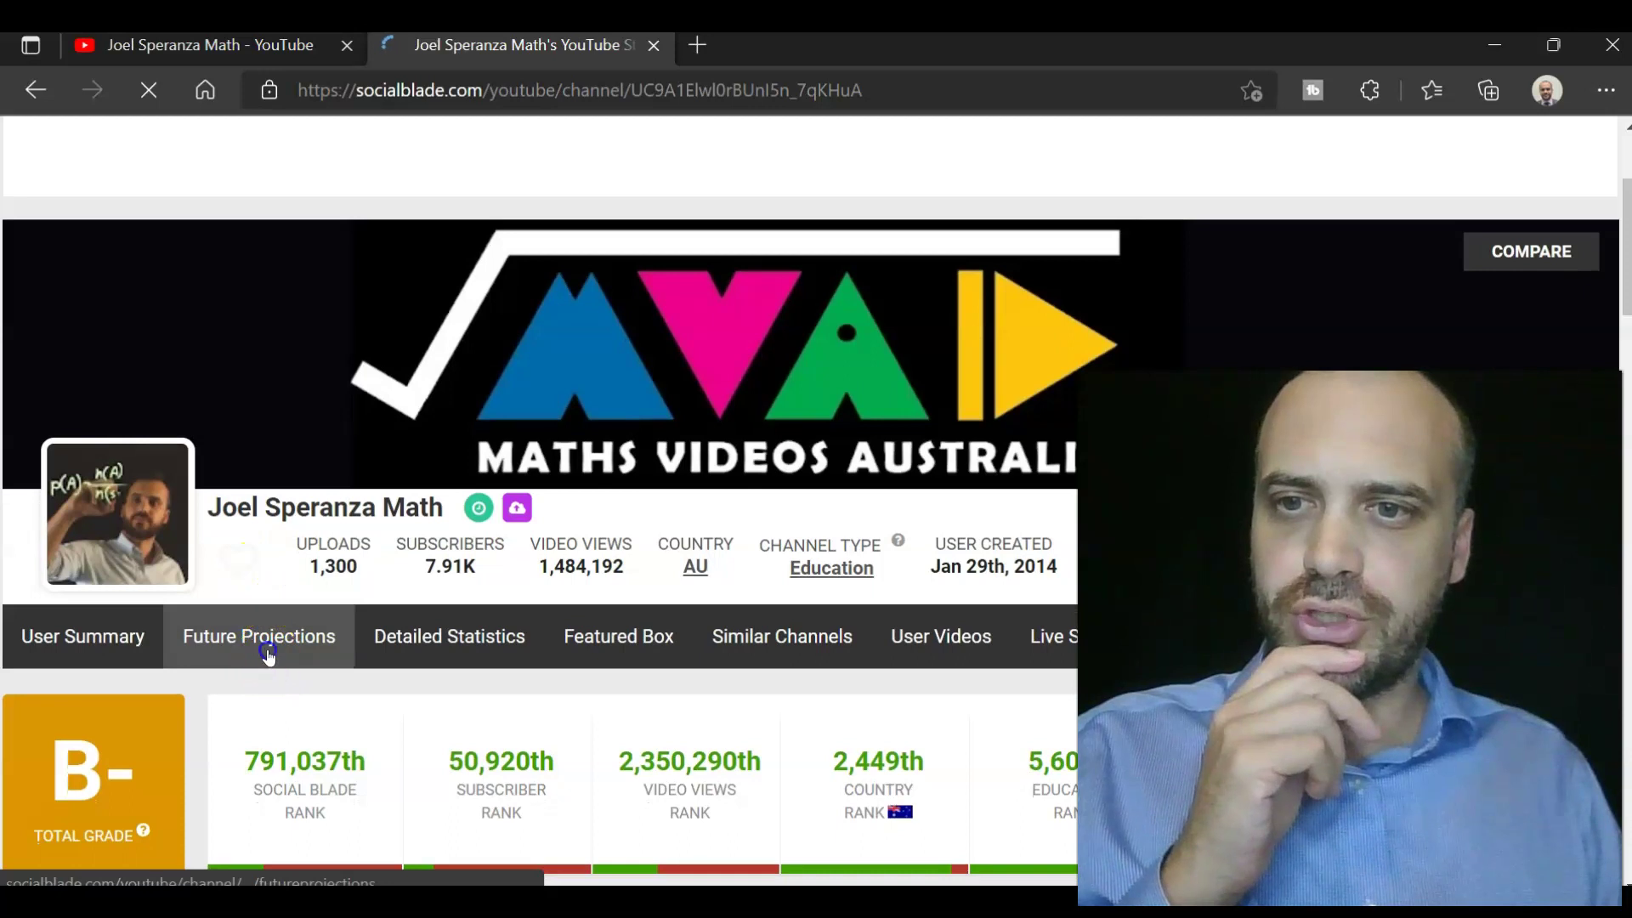
left_click(274, 680)
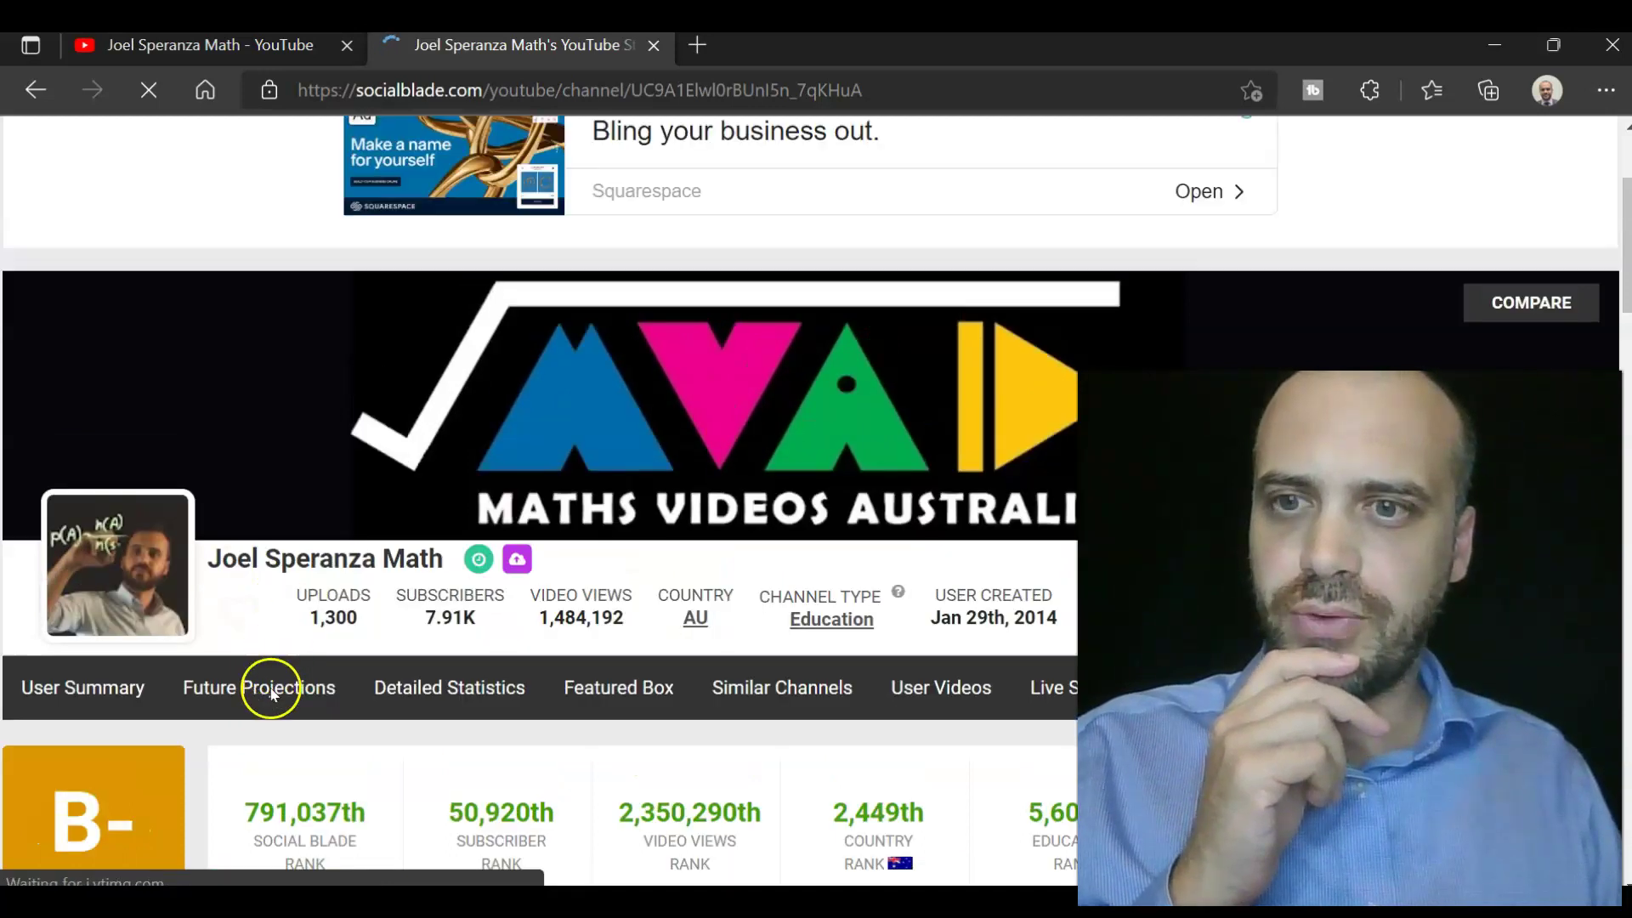
scroll(314, 637, "down", 5)
scroll(326, 652, "down", 10)
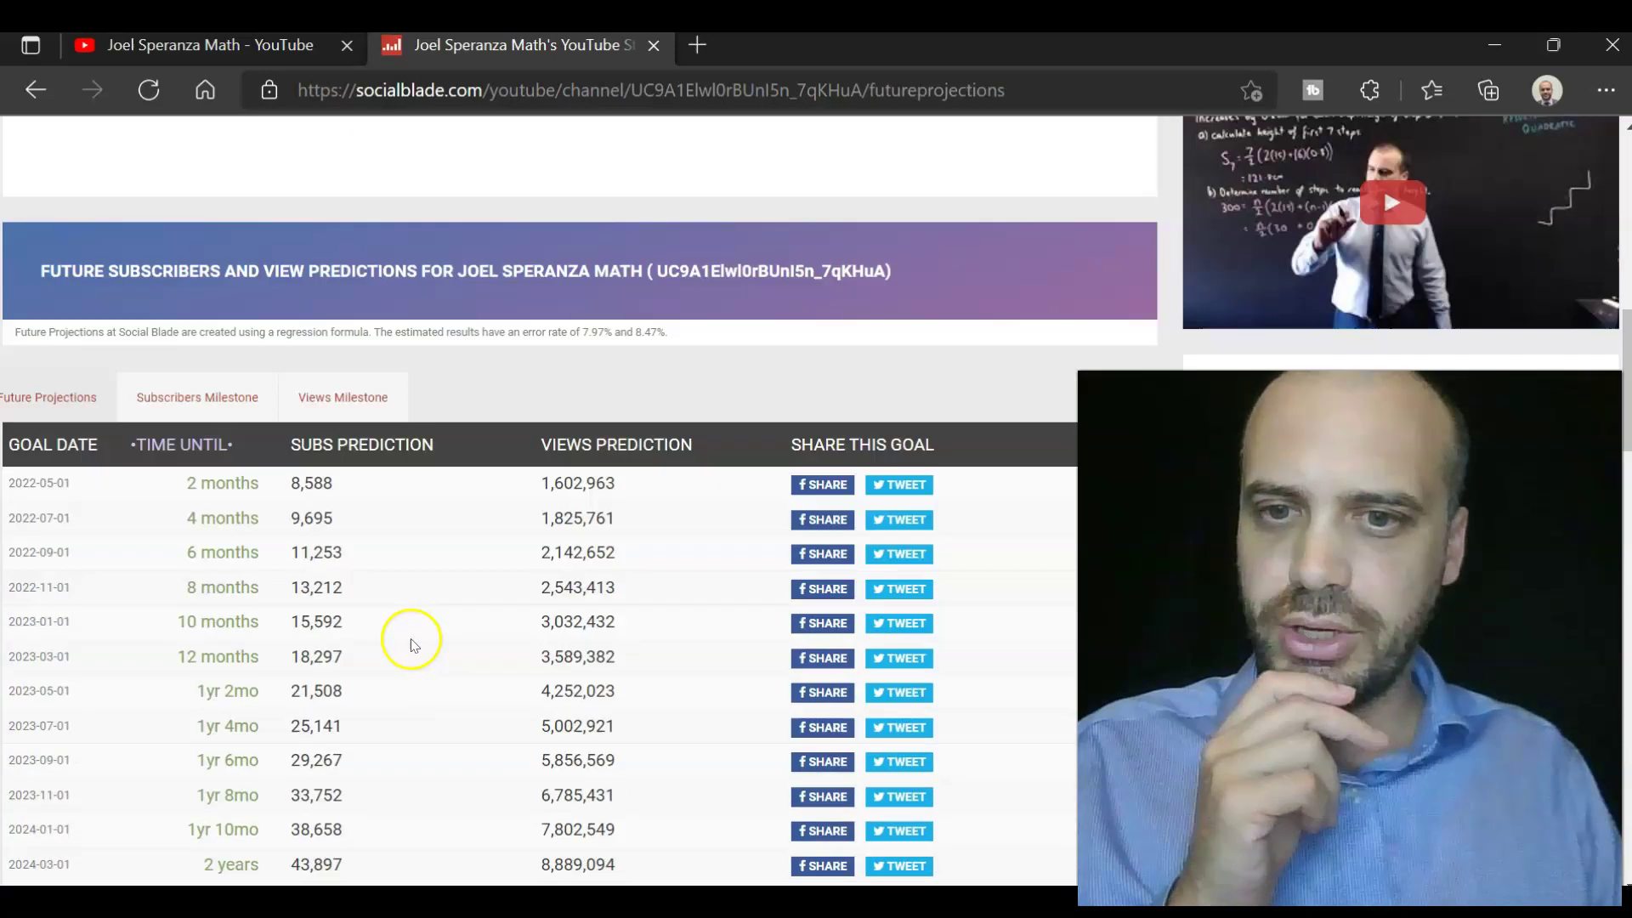
scroll(310, 618, "down", 1)
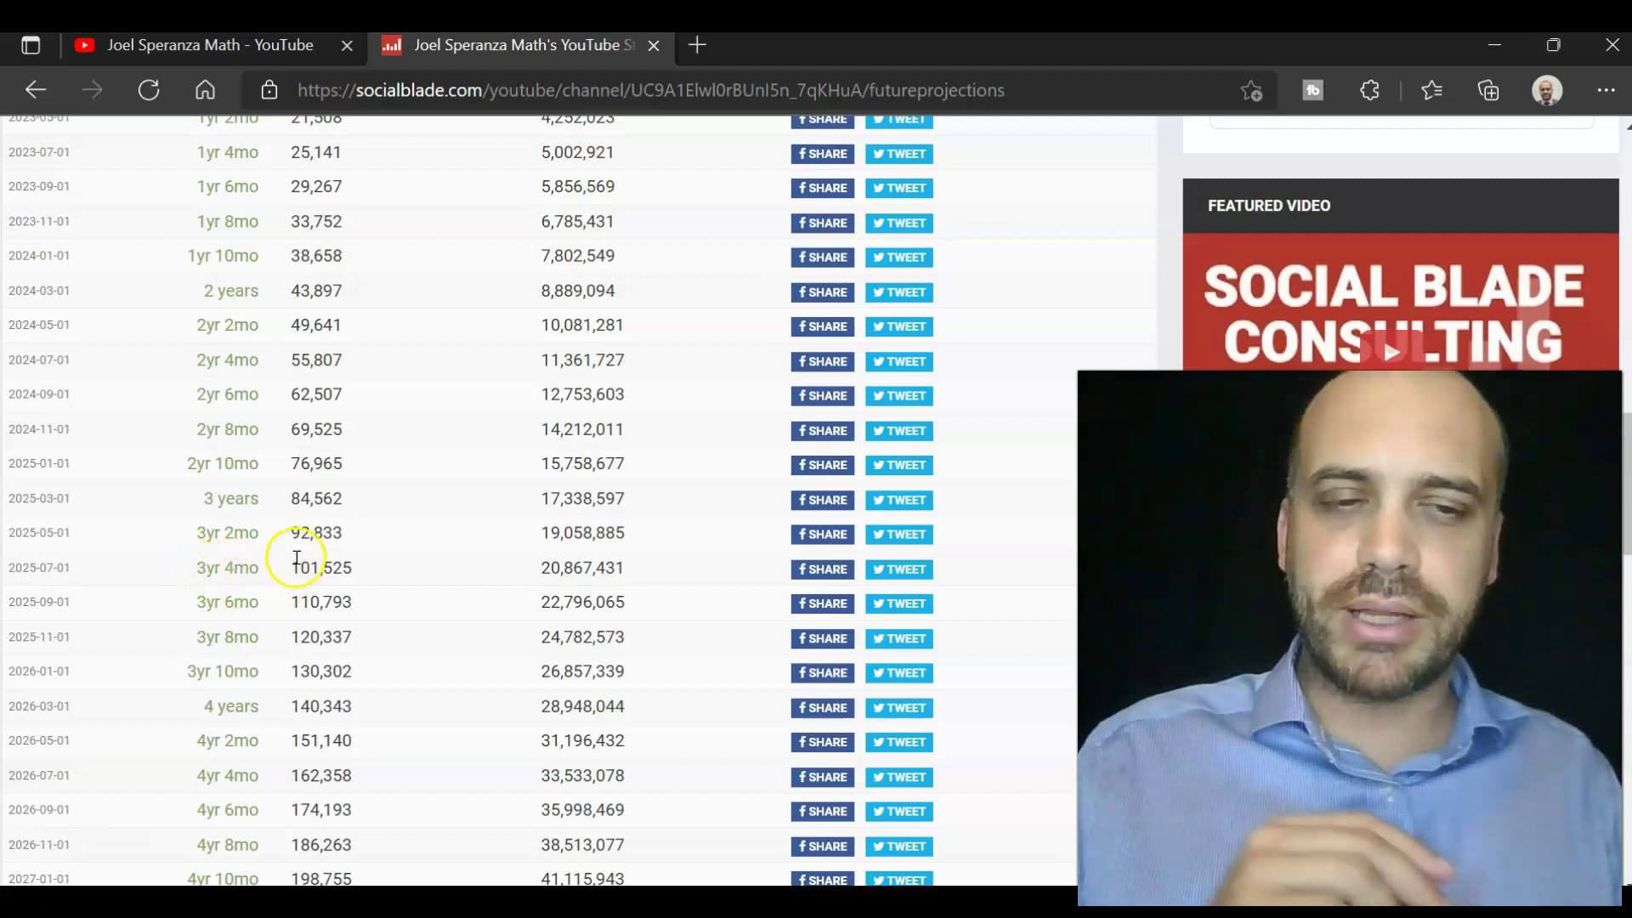
scroll(298, 561, "up", 15)
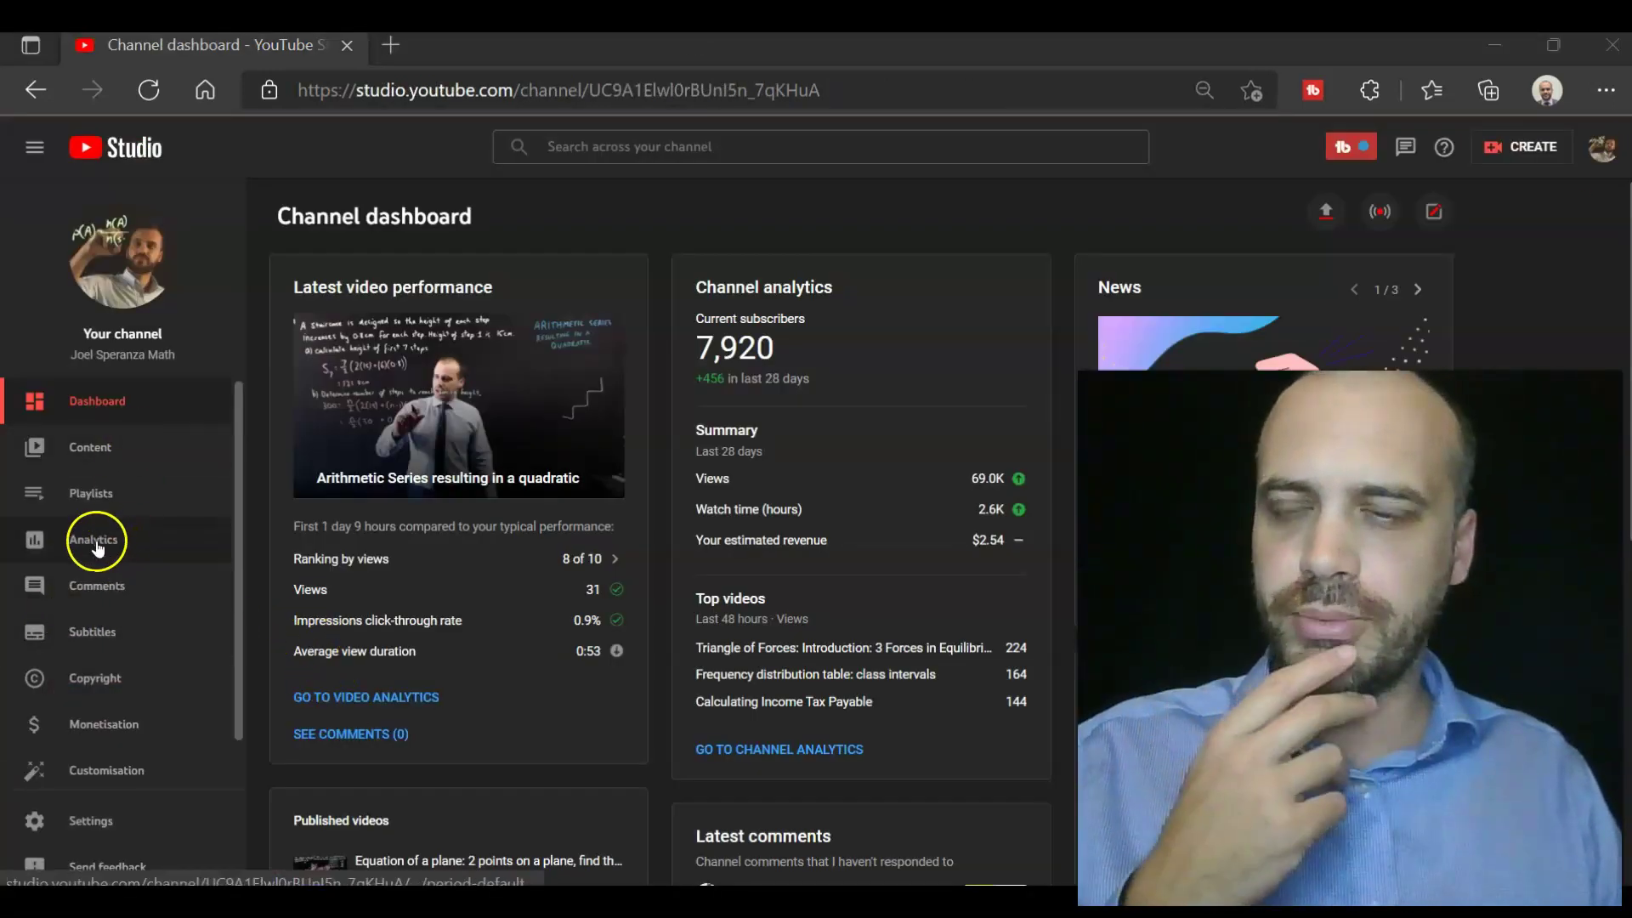
Step: Open YouTube Studio Analytics in Advanced Mode and chart Subscribers per video
left_click(96, 546)
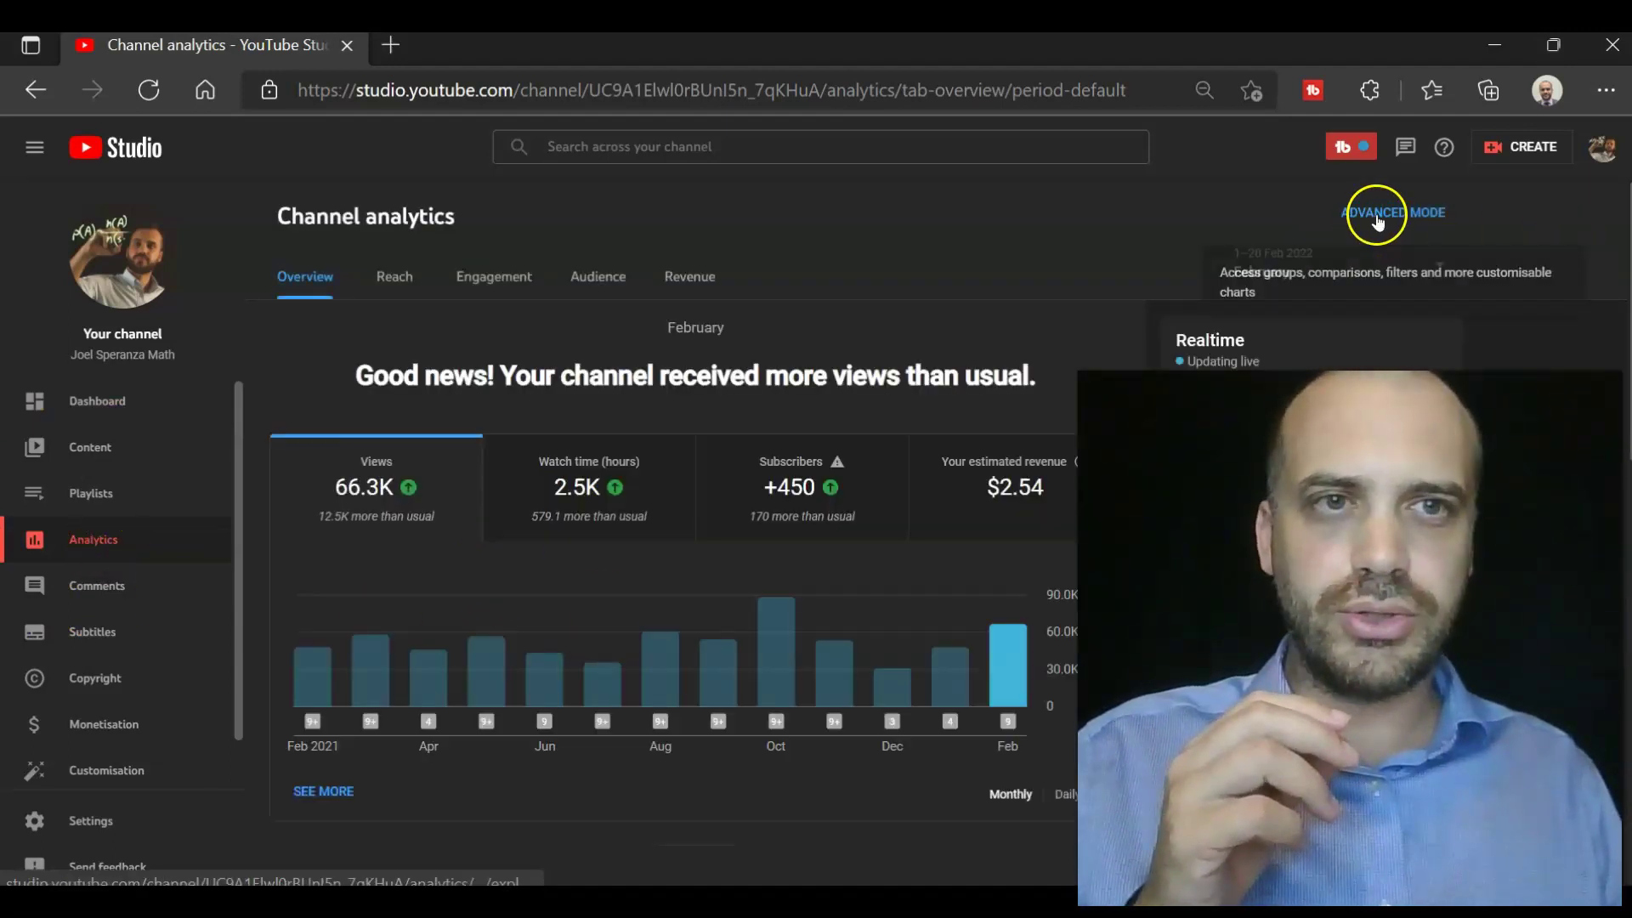
left_click(1378, 219)
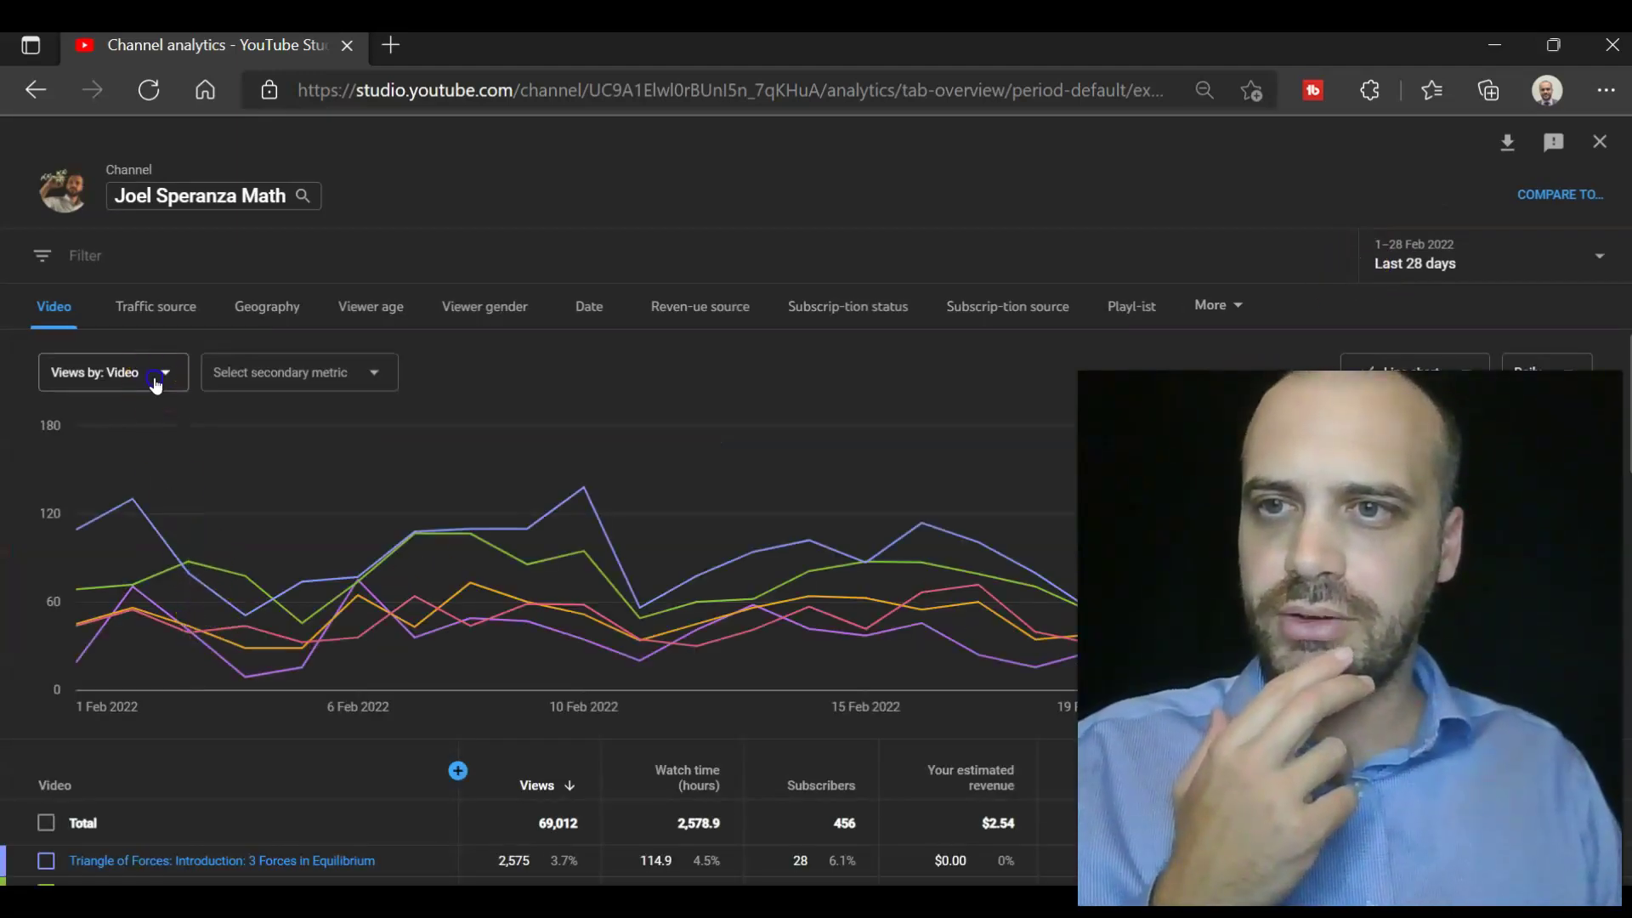
left_click(155, 379)
left_click(110, 417)
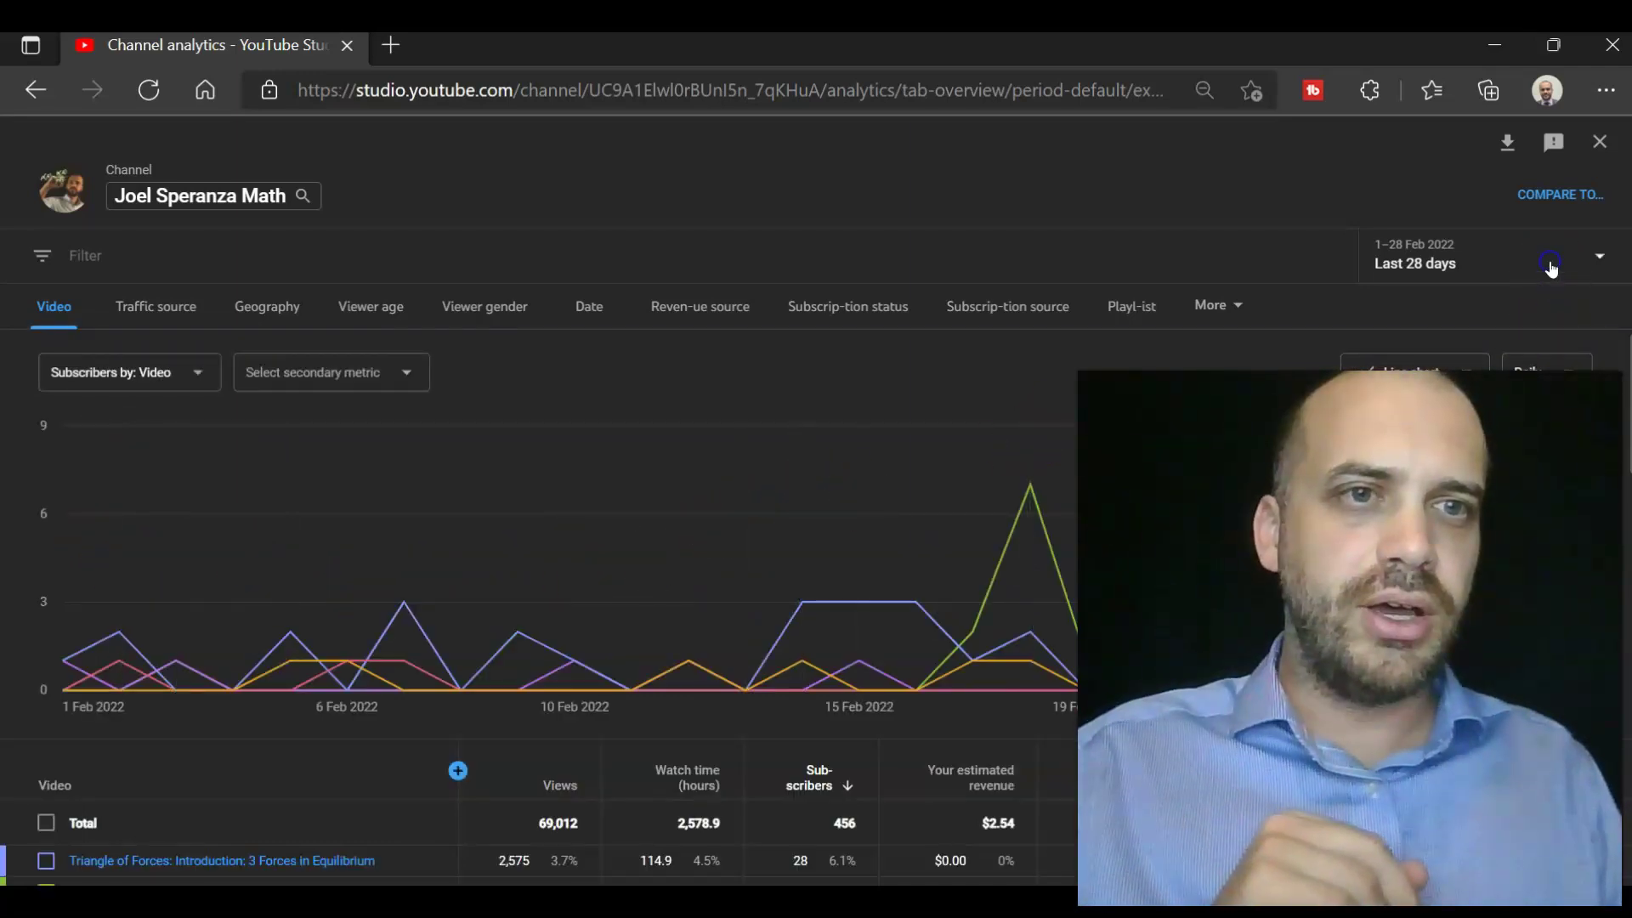
Step: Set the date range to Lifetime and export the table to a new Google Sheets spreadsheet
left_click(1552, 269)
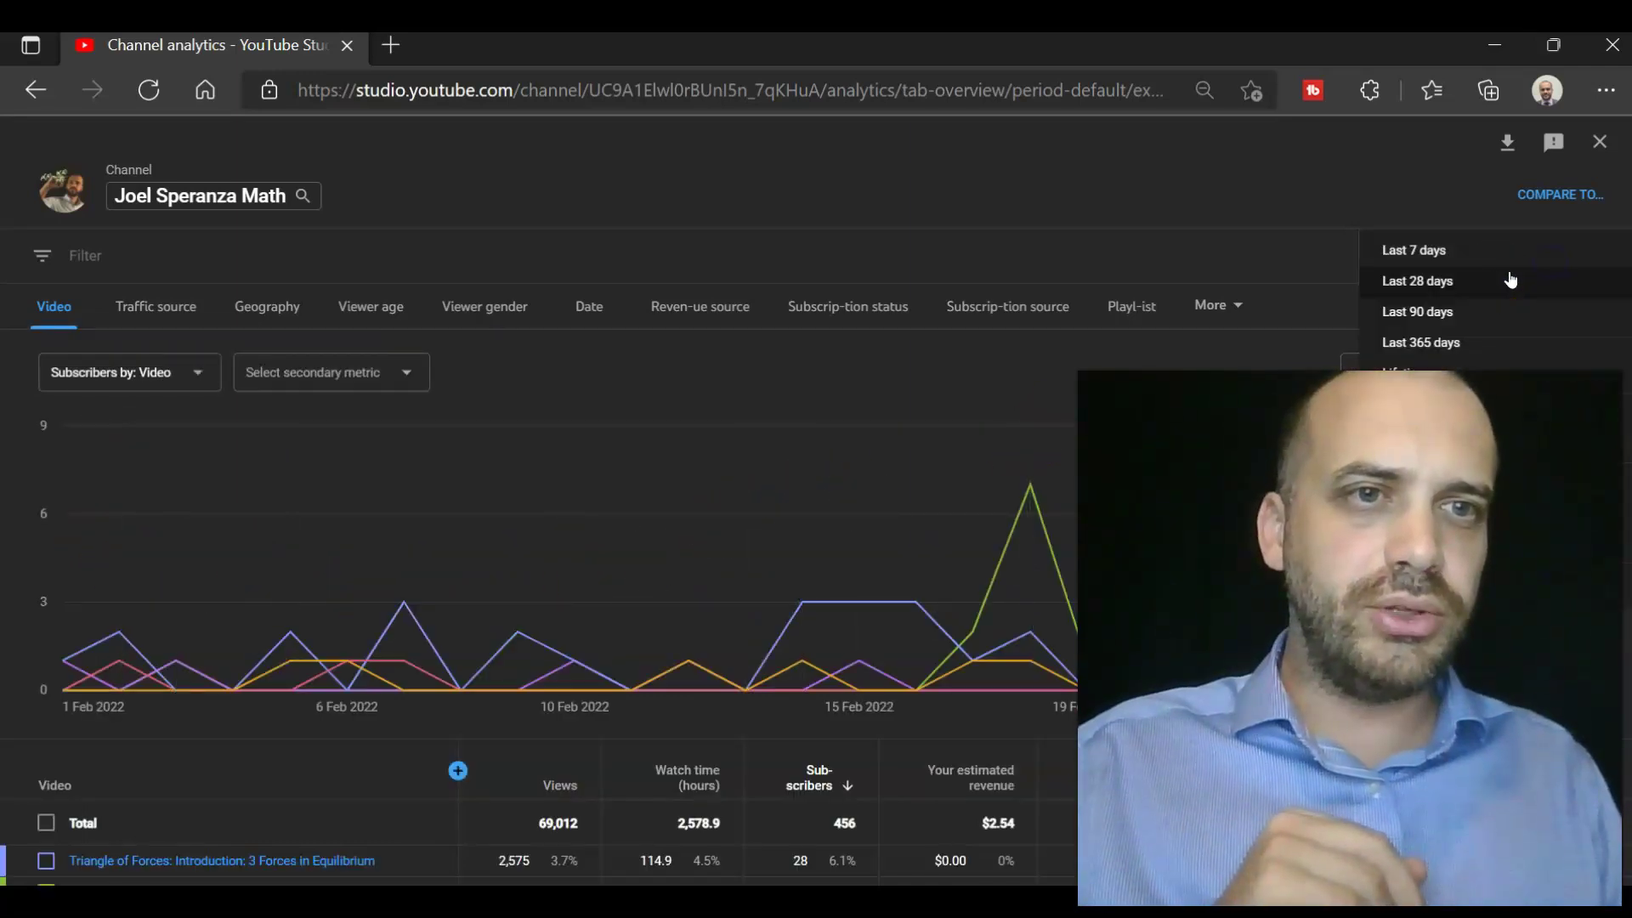
left_click(1426, 367)
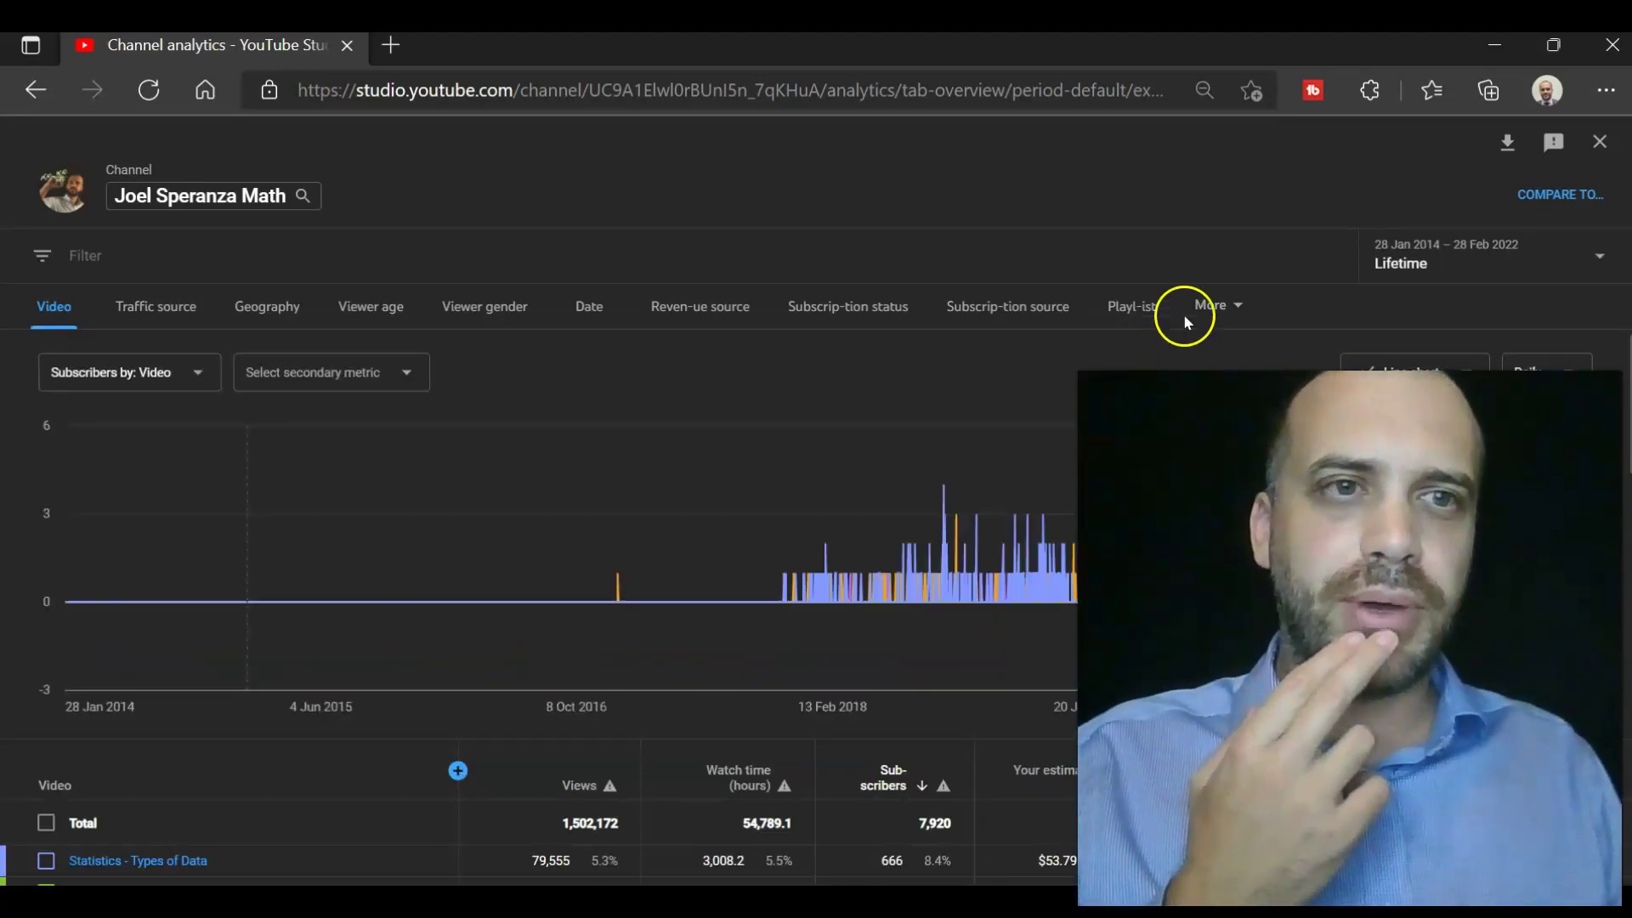
left_click(1507, 144)
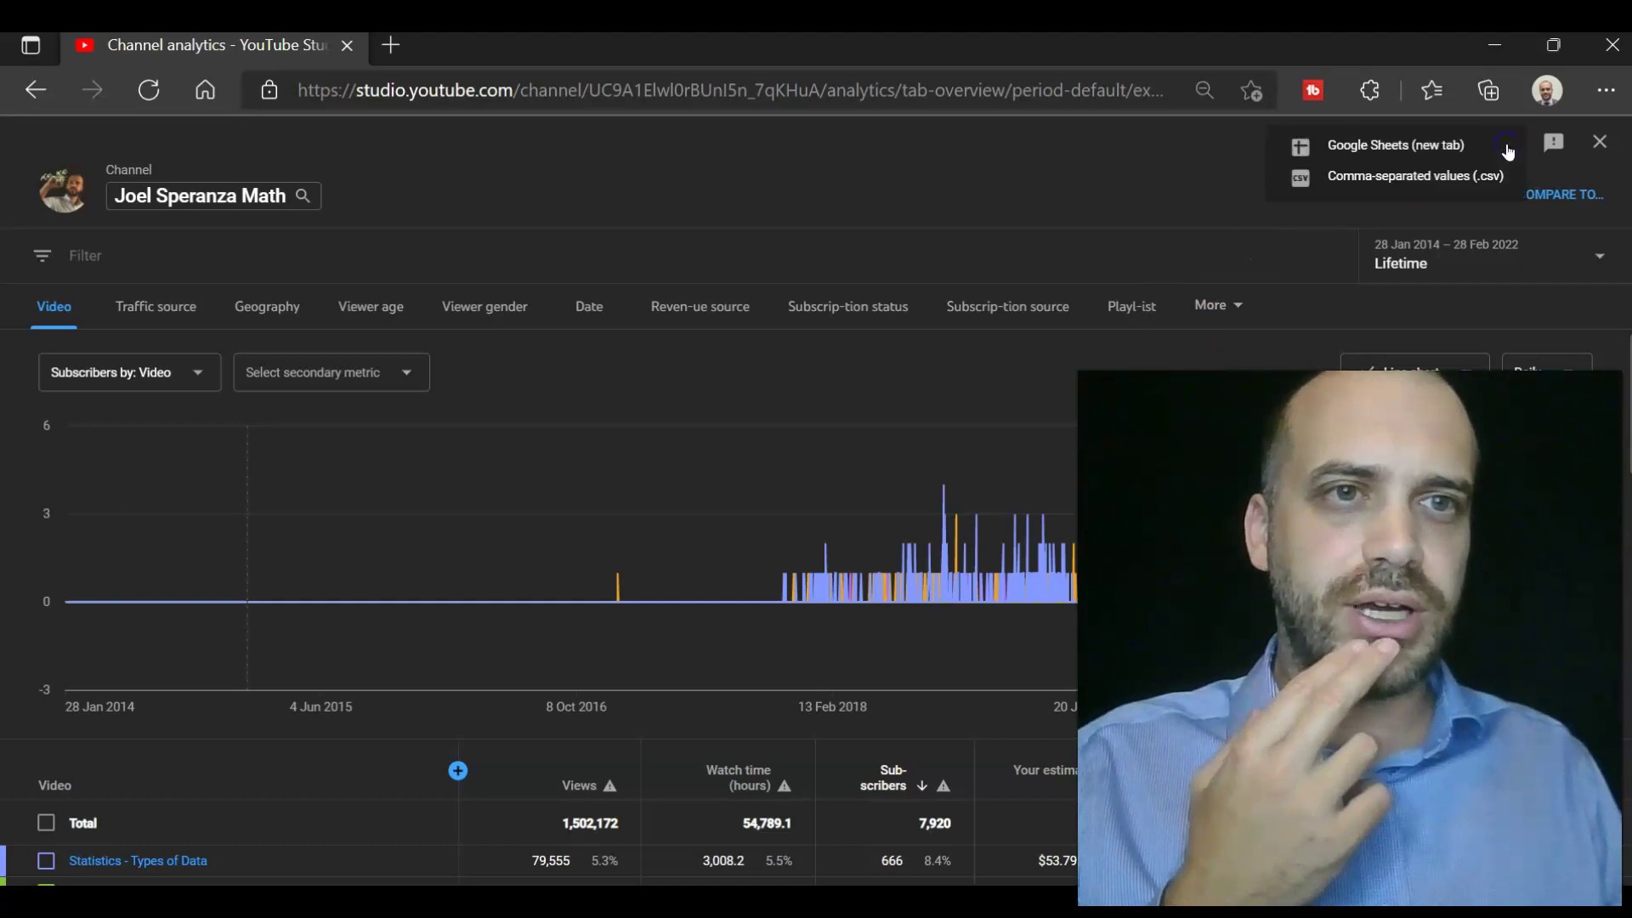
left_click(1391, 152)
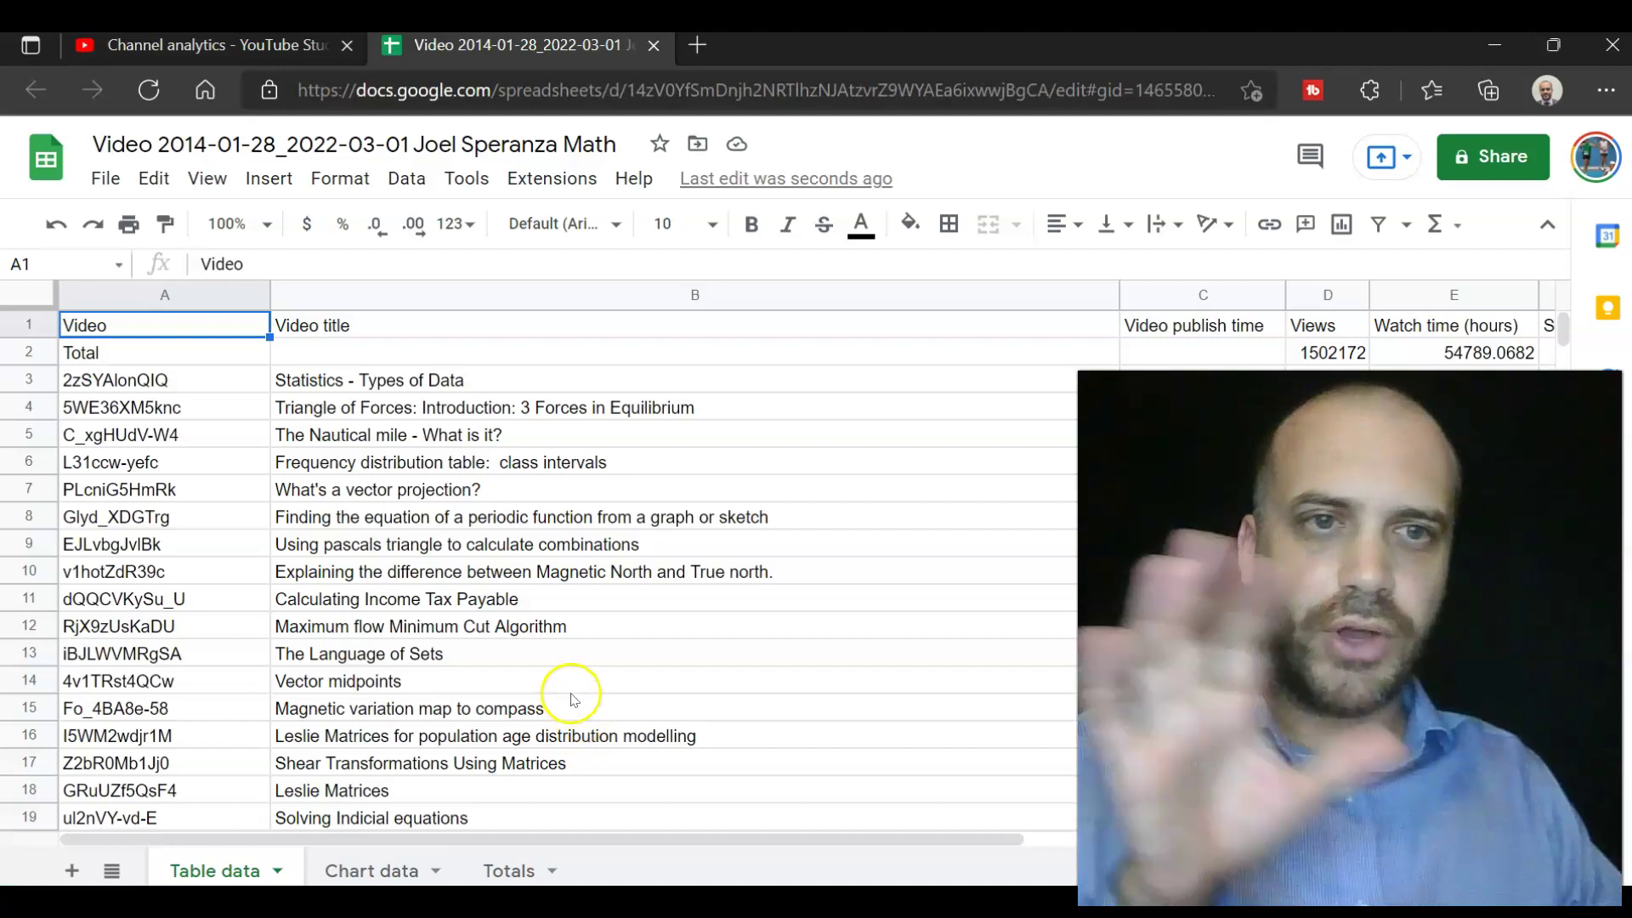
Step: On the Totals sheet, insert two empty columns before the Subscribers column
left_click(504, 871)
left_click(190, 348)
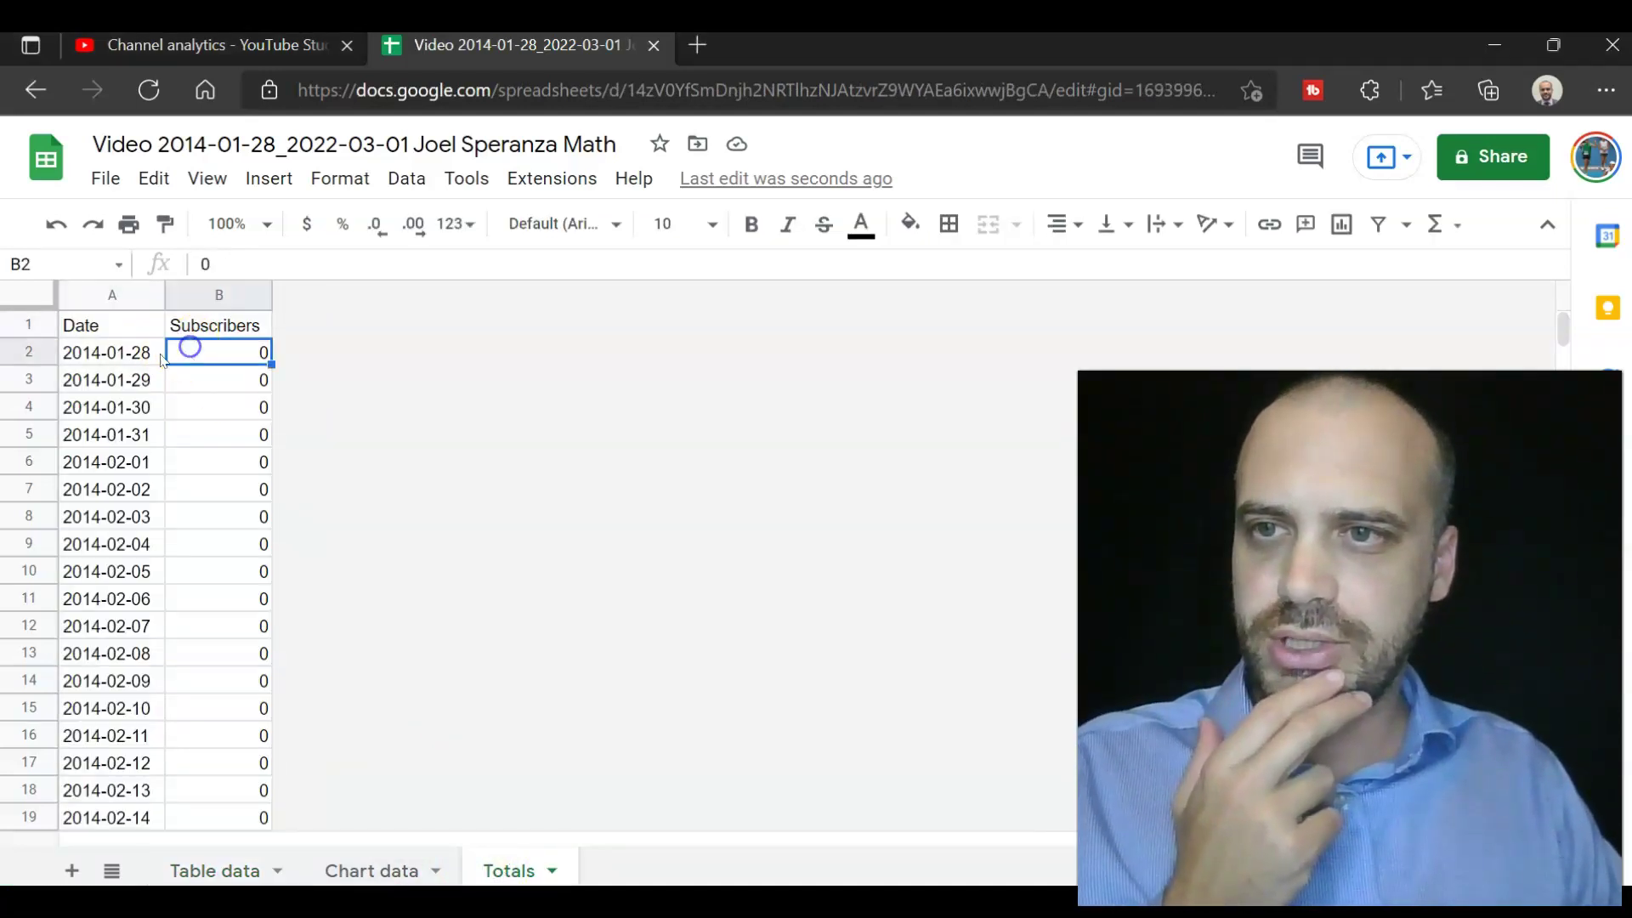
left_click(103, 349)
left_click(217, 356)
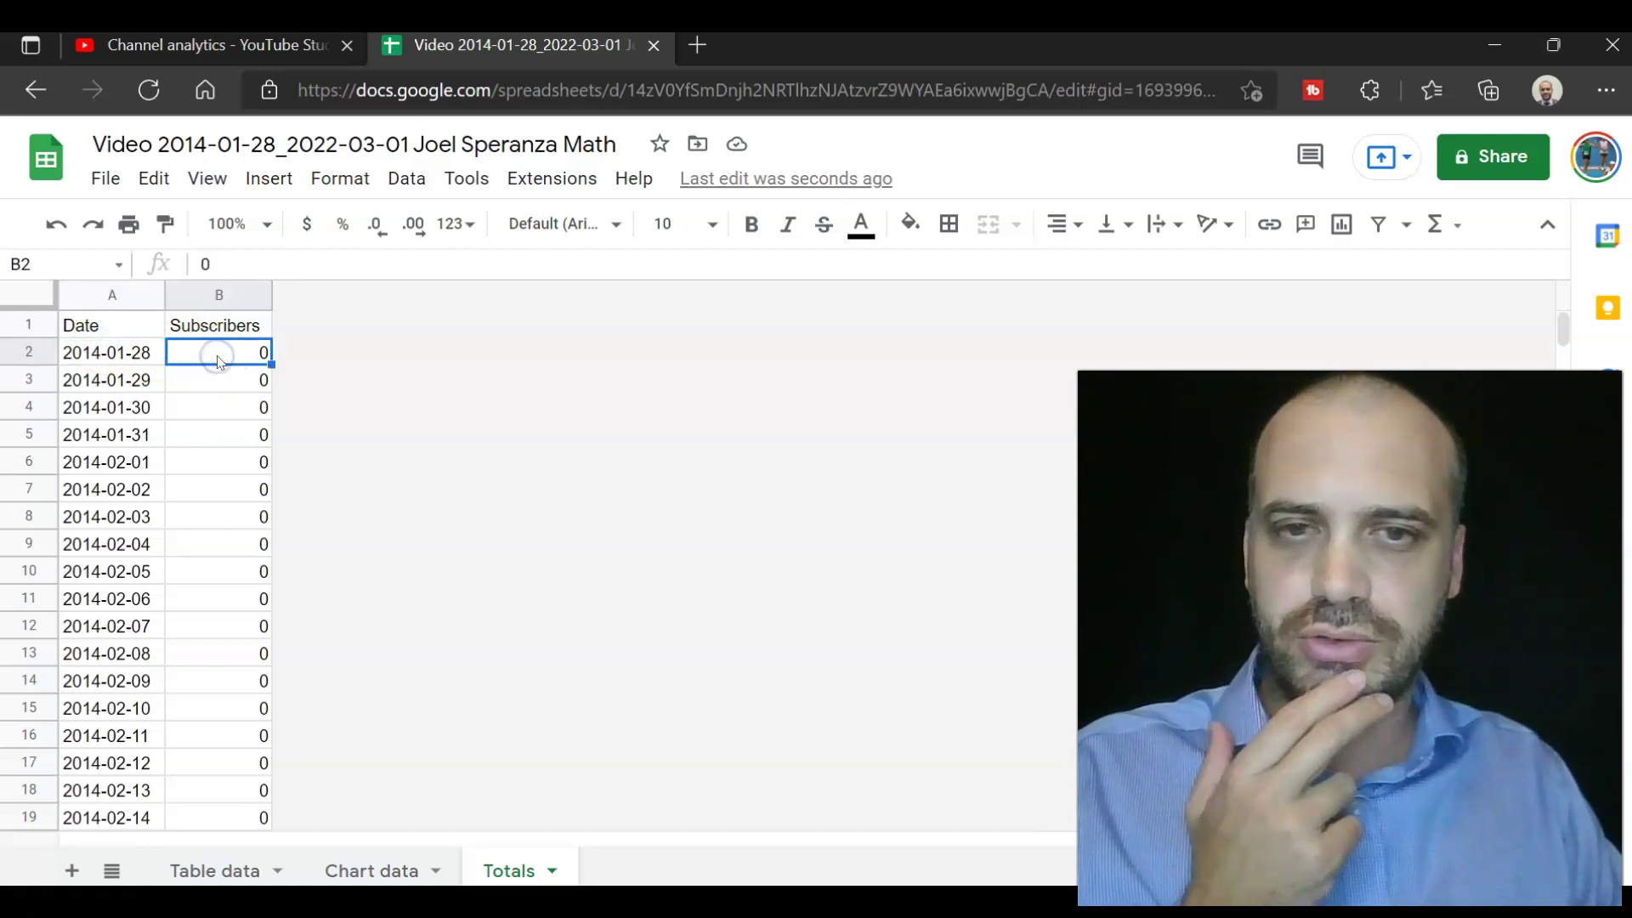
left_click(213, 298)
right_click(213, 297)
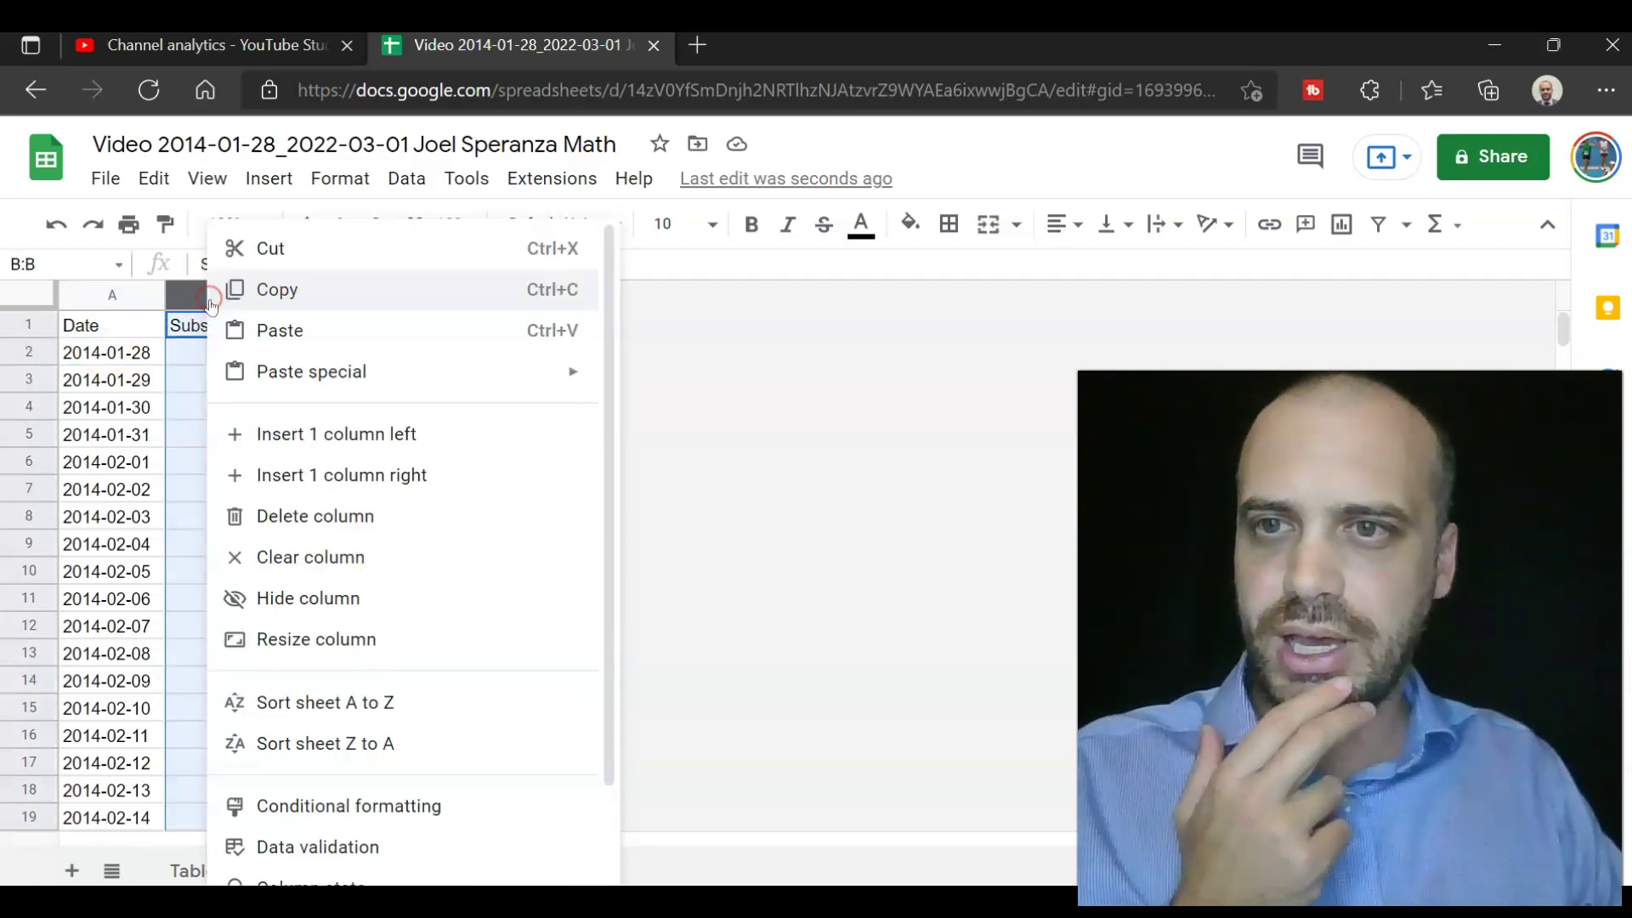
left_click(278, 449)
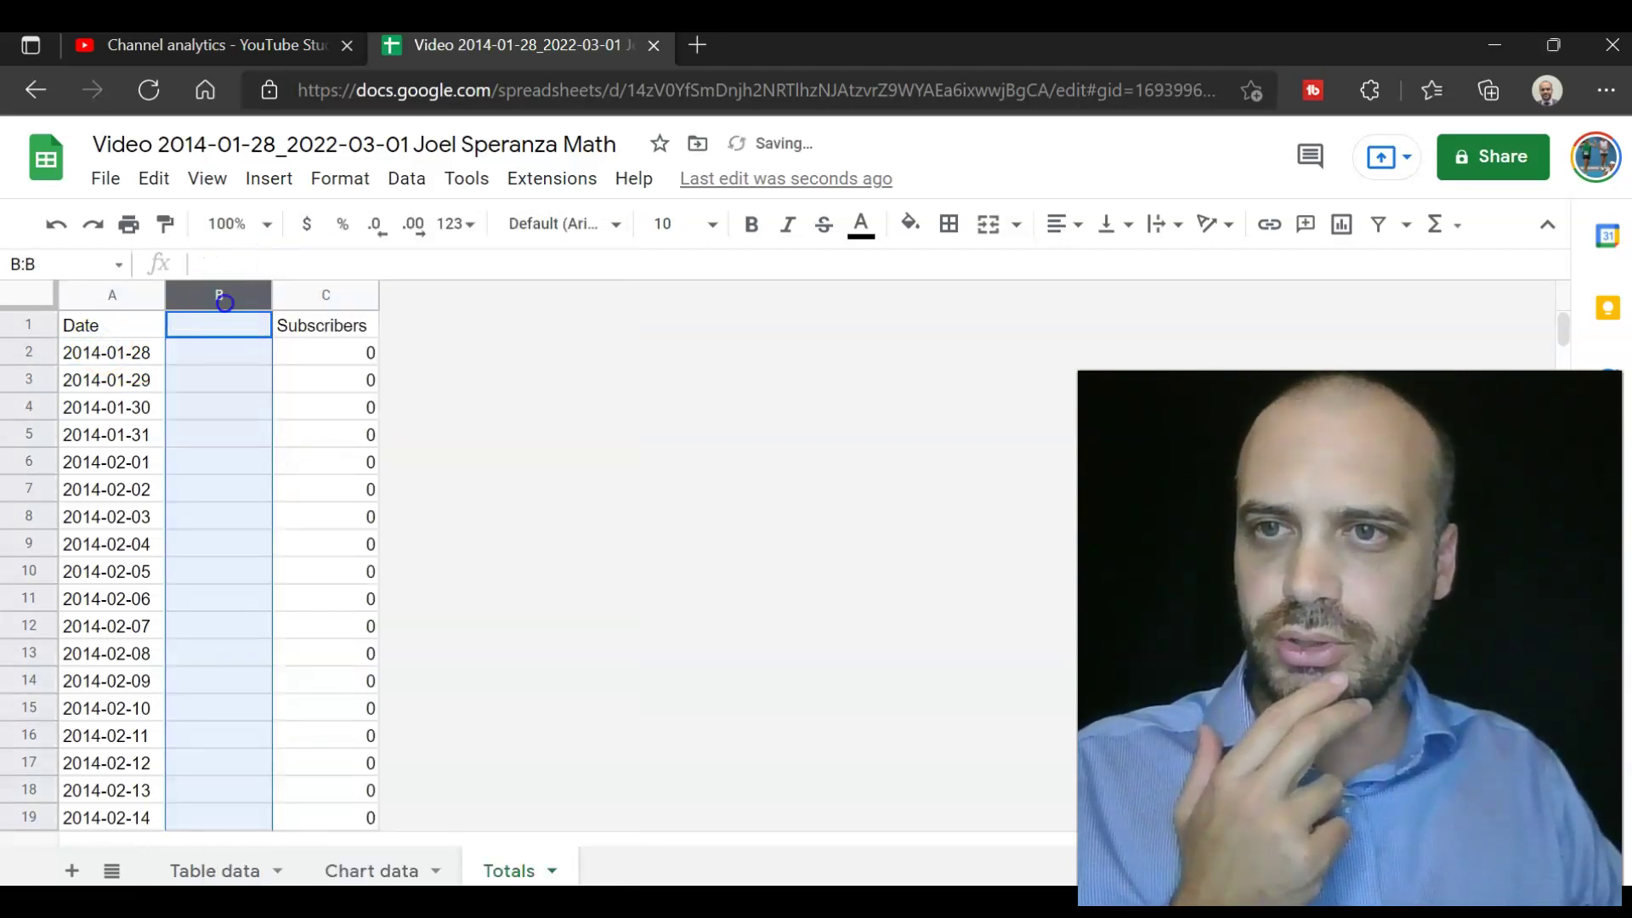
right_click(225, 301)
left_click(296, 431)
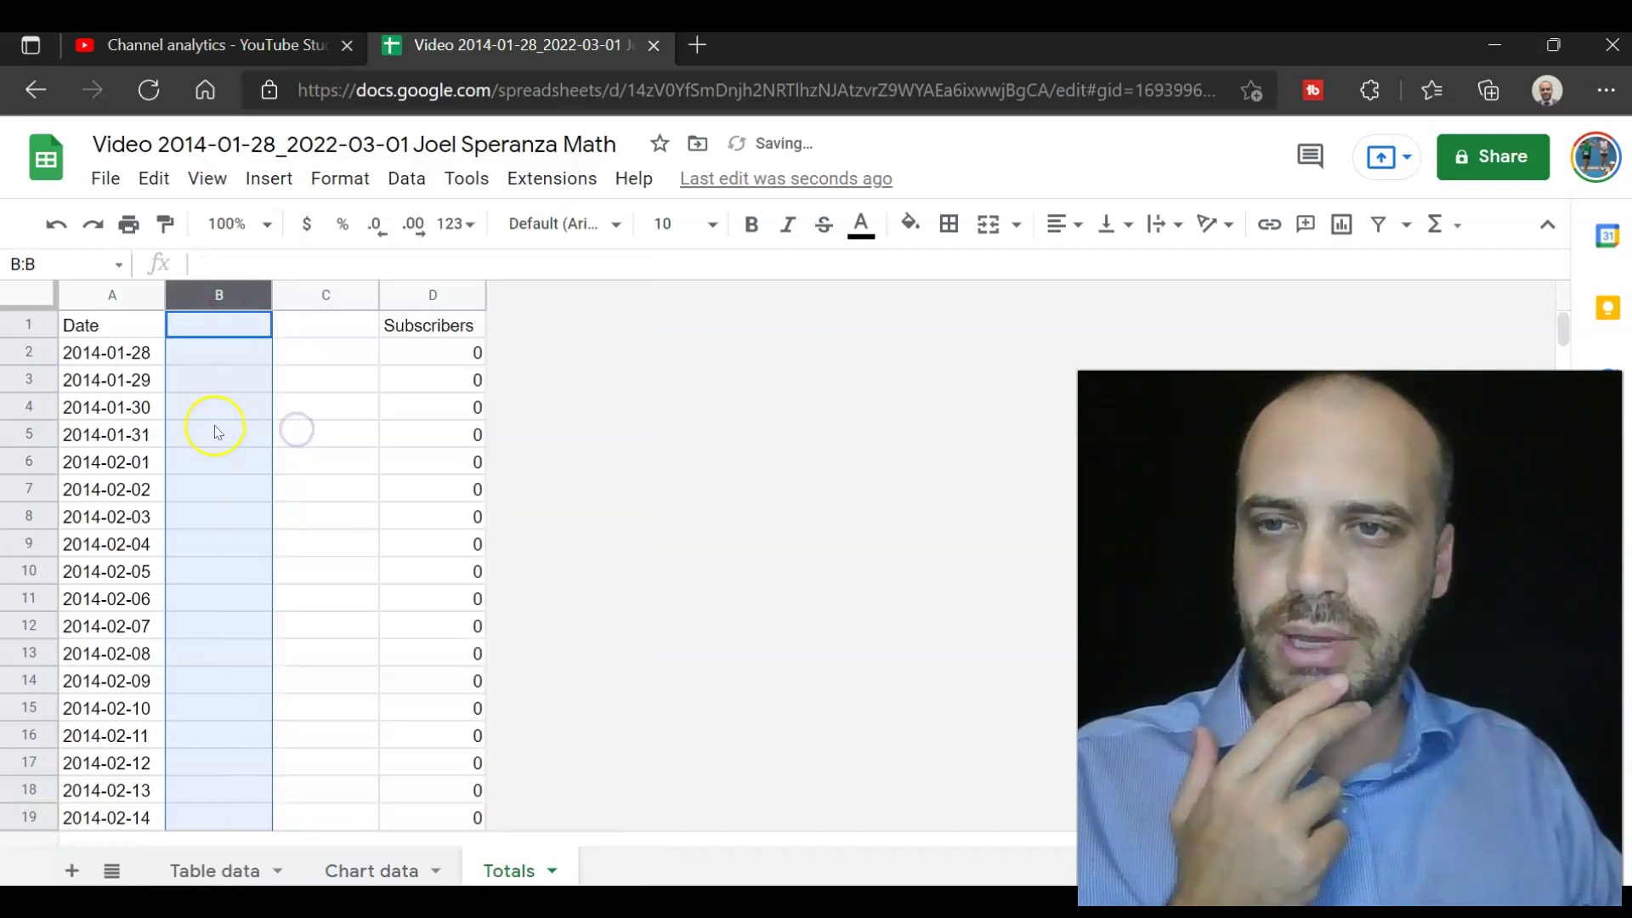
Step: Enter 0 and 1 in B2:B3 and auto-fill the Days count down to 2953
left_click(233, 352)
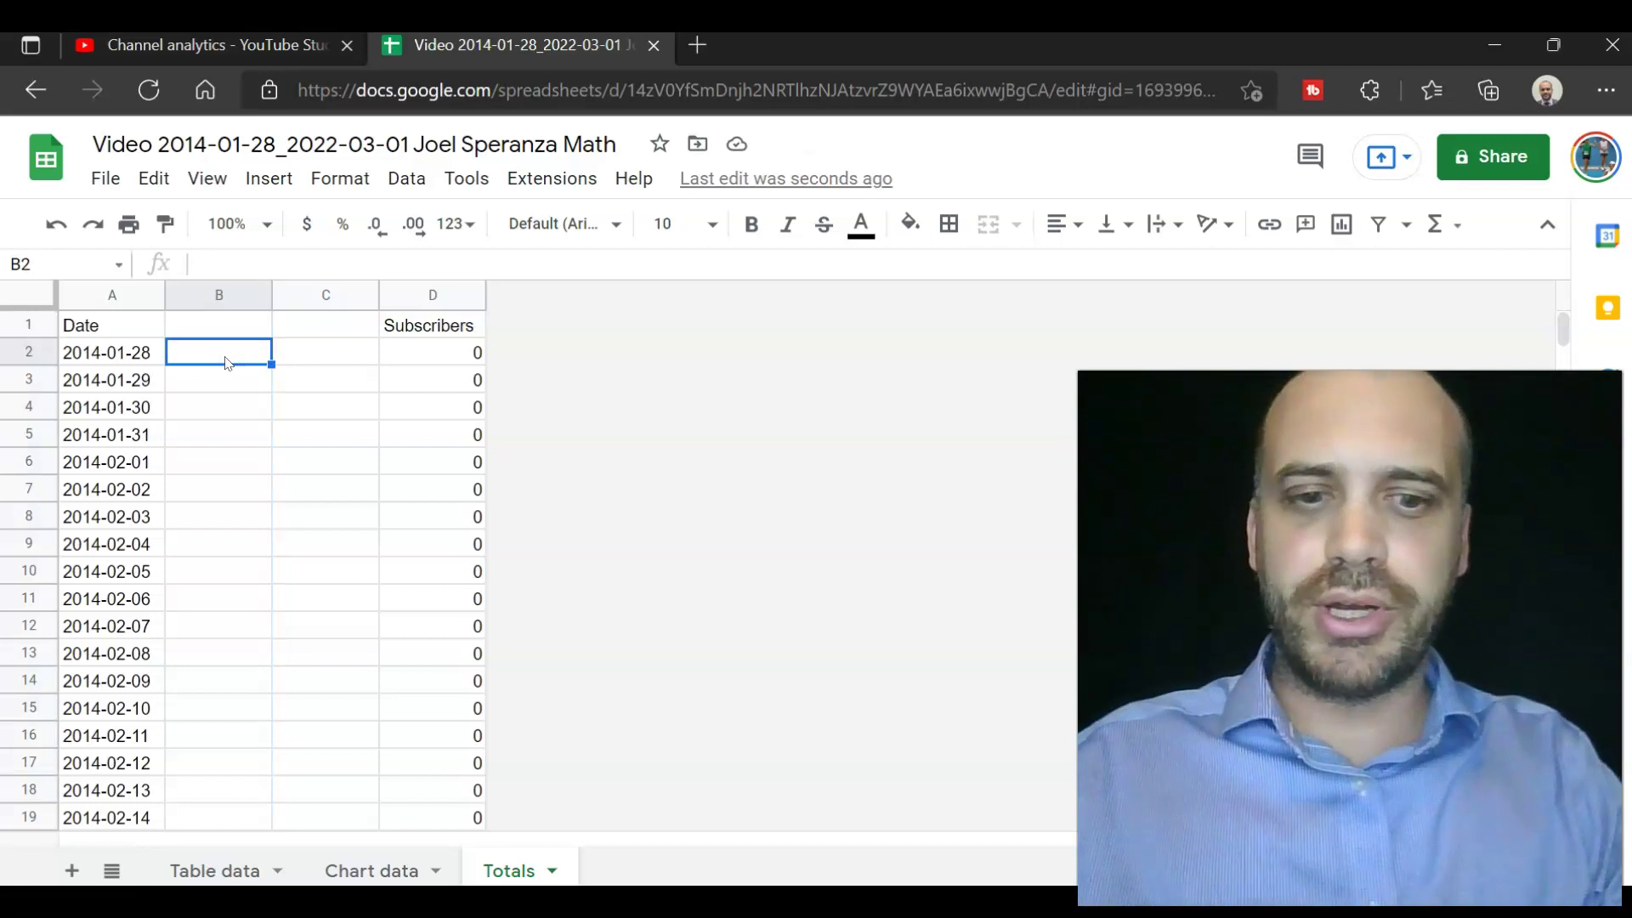
type("0")
key("Return")
type("1")
key("Return")
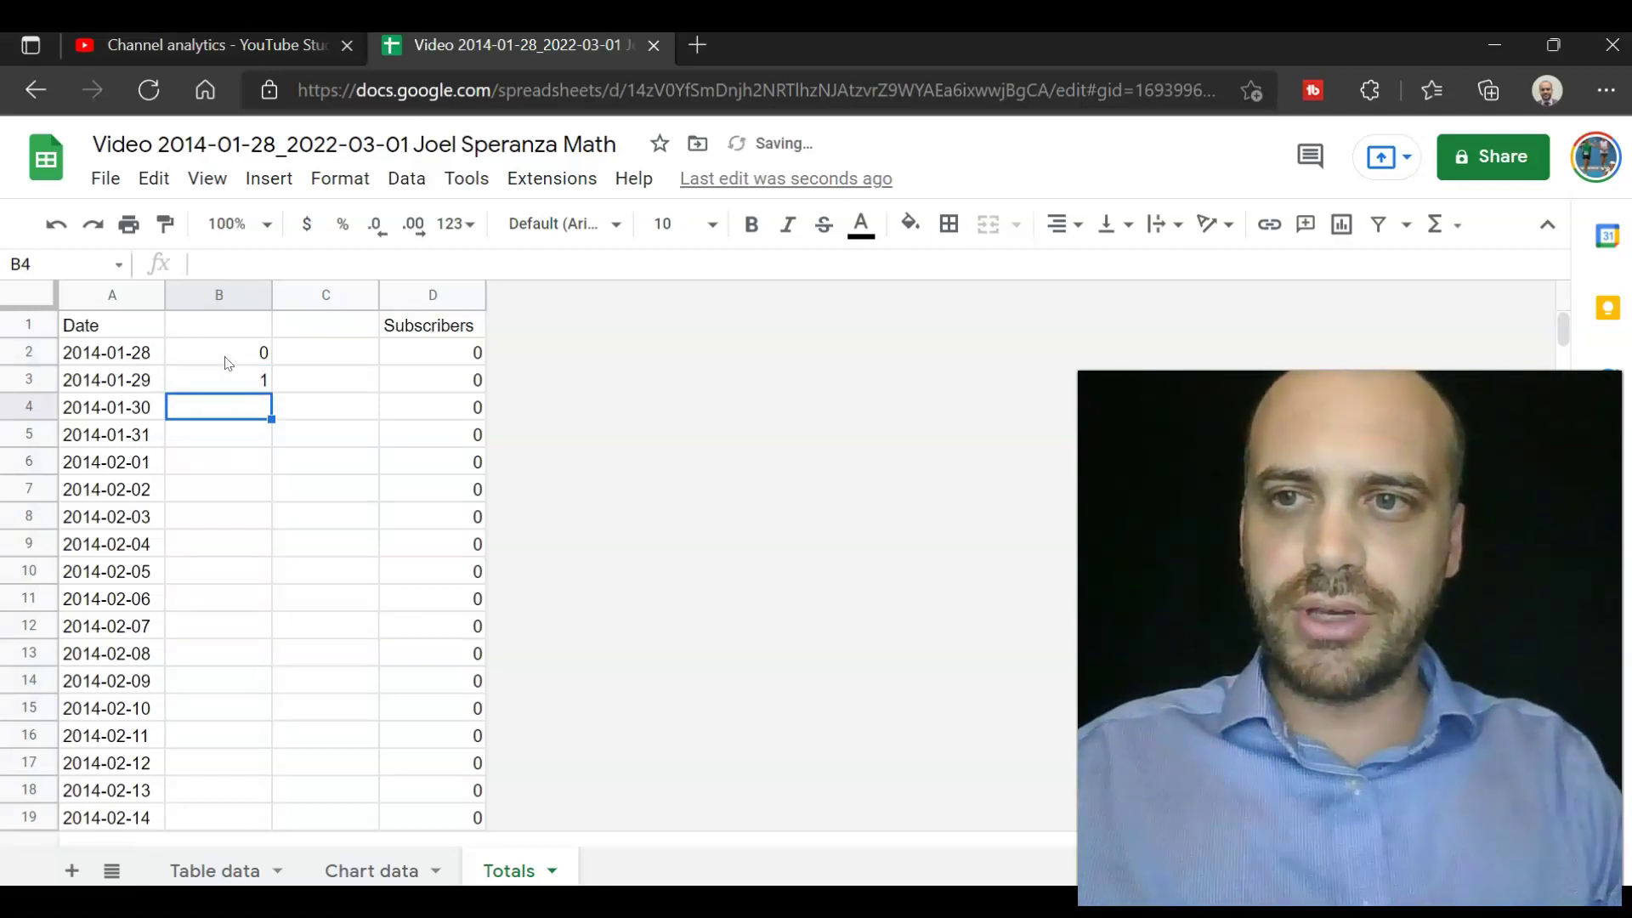
left_click_drag(263, 357, 249, 374)
double_click(270, 392)
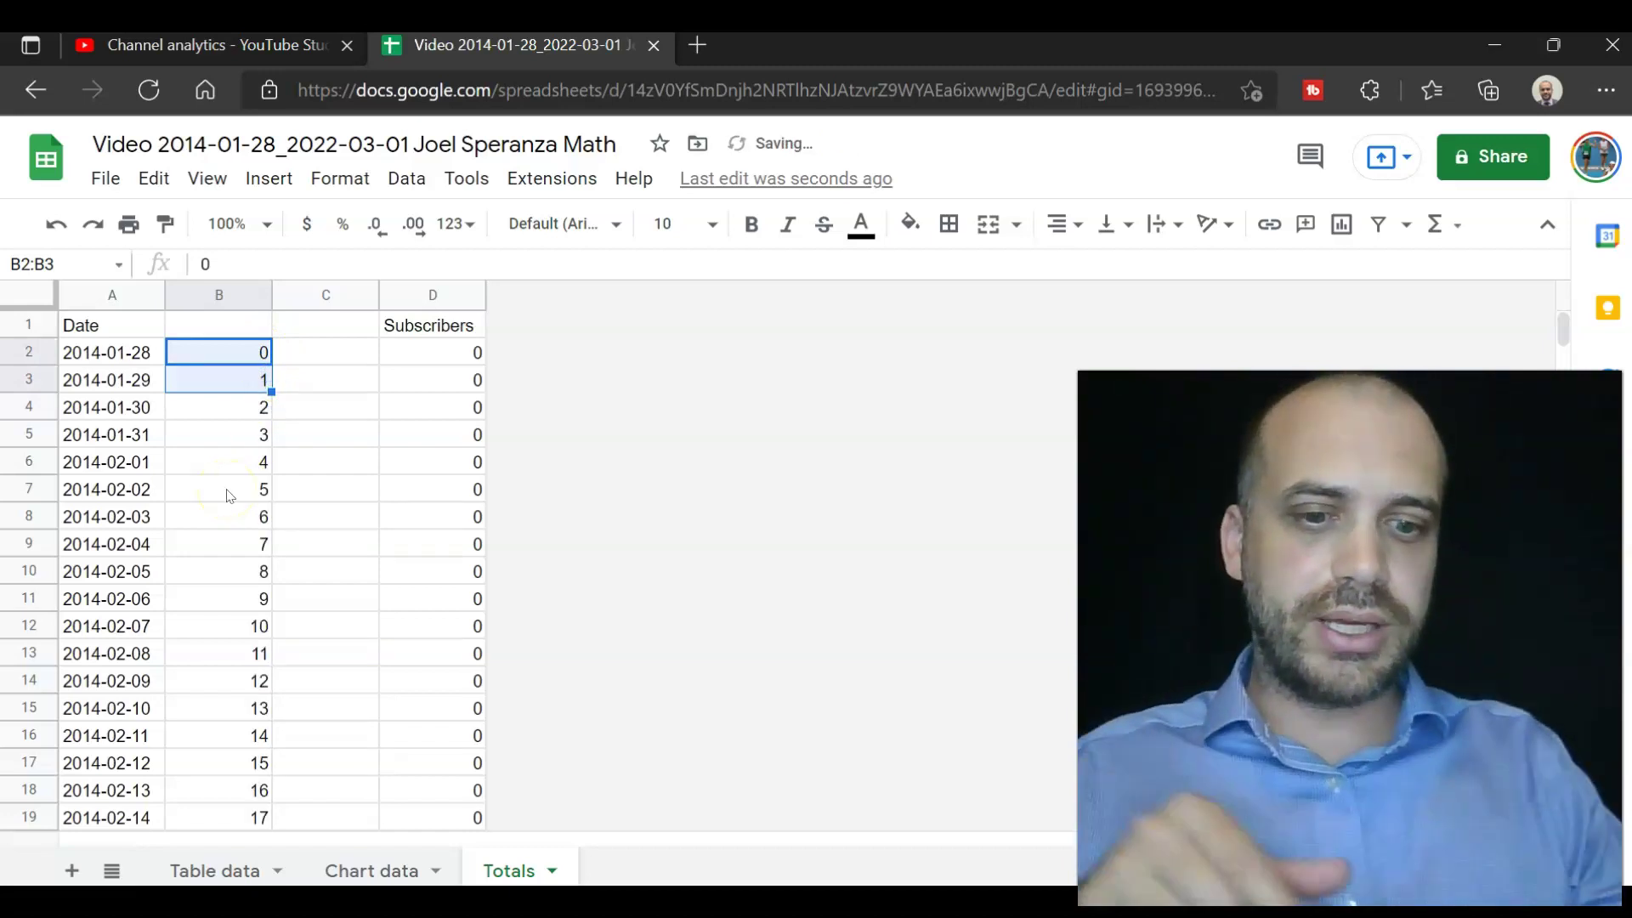
scroll(228, 770, "down", 20)
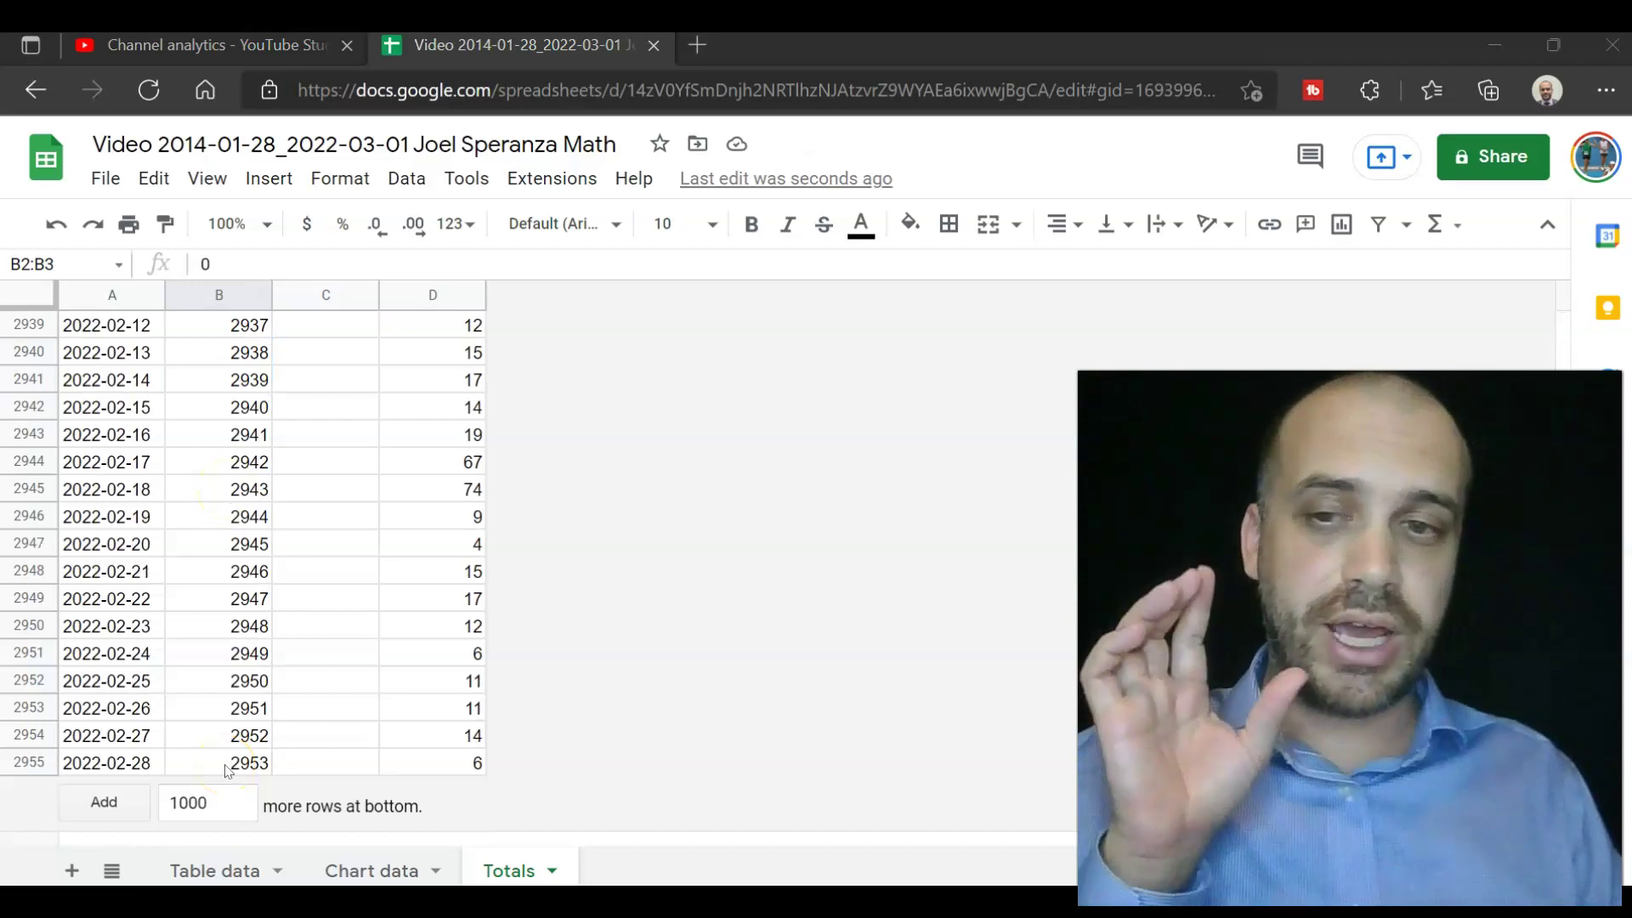
scroll(227, 770, "up", 20)
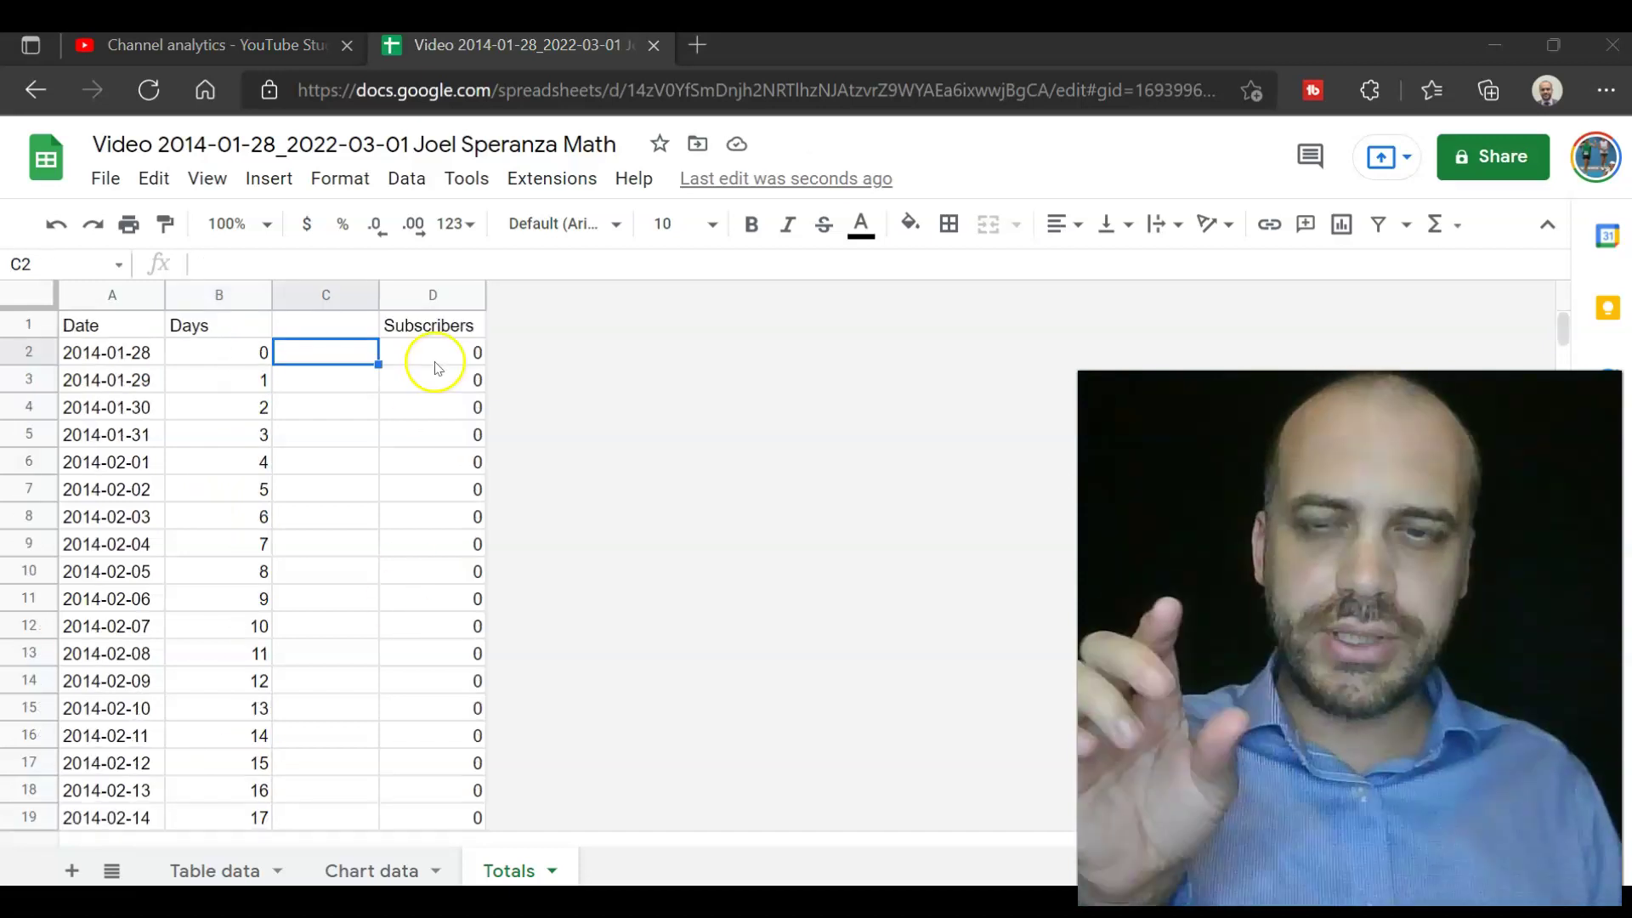
Step: Enter =D2 in C2 to start the running total
left_click(434, 356)
scroll(433, 426, "down", 5)
scroll(433, 435, "up", 5)
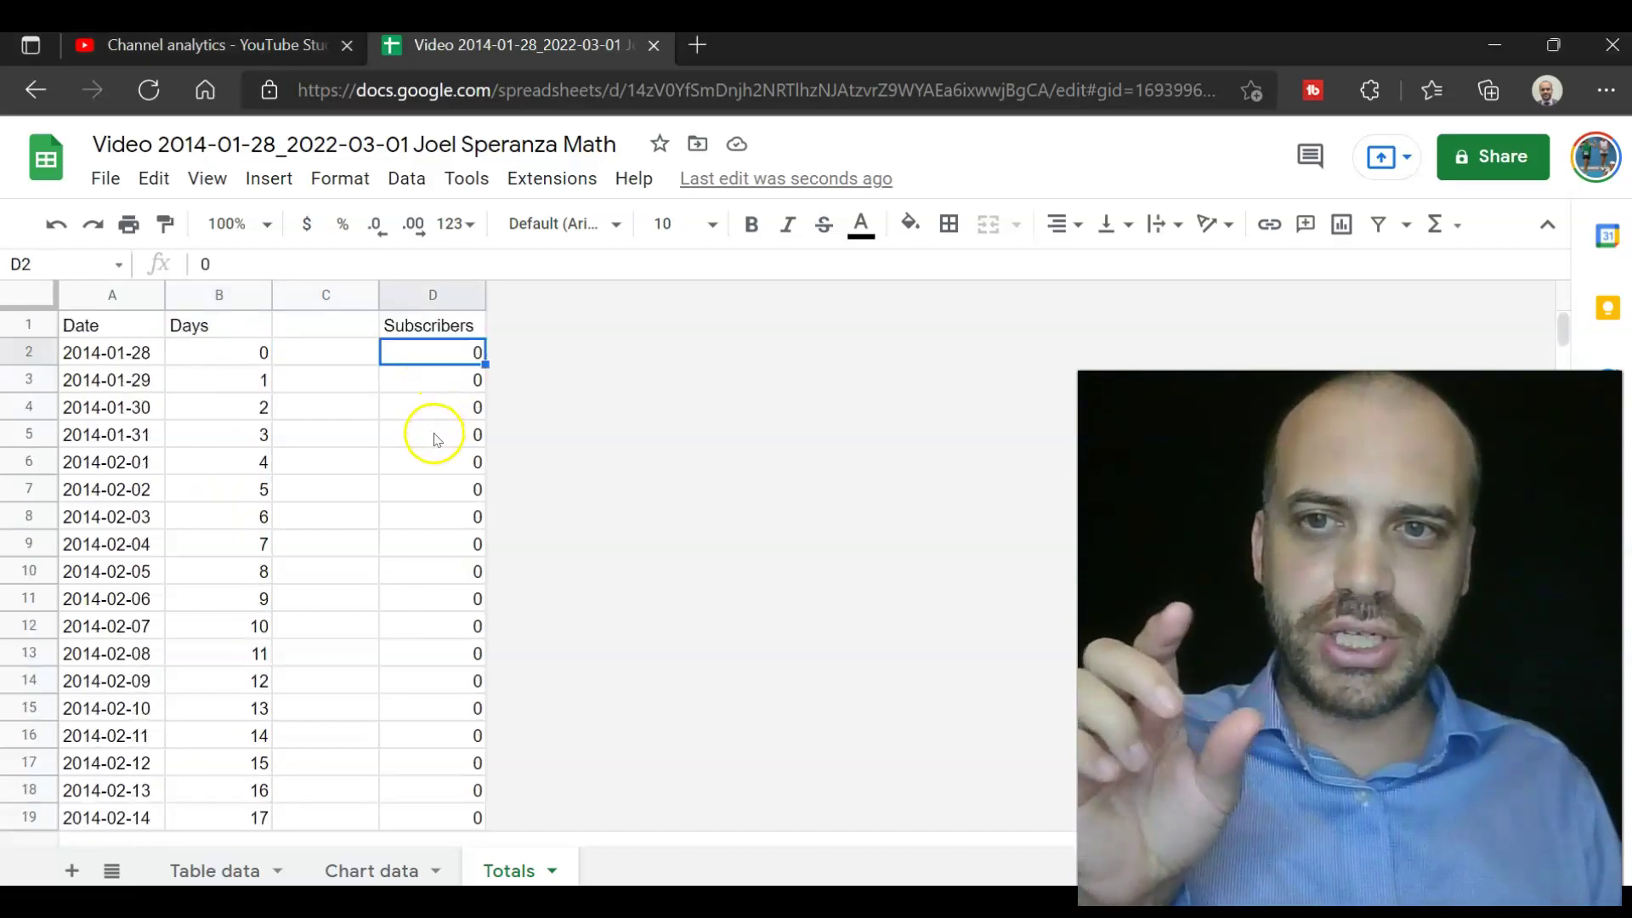
left_click(315, 361)
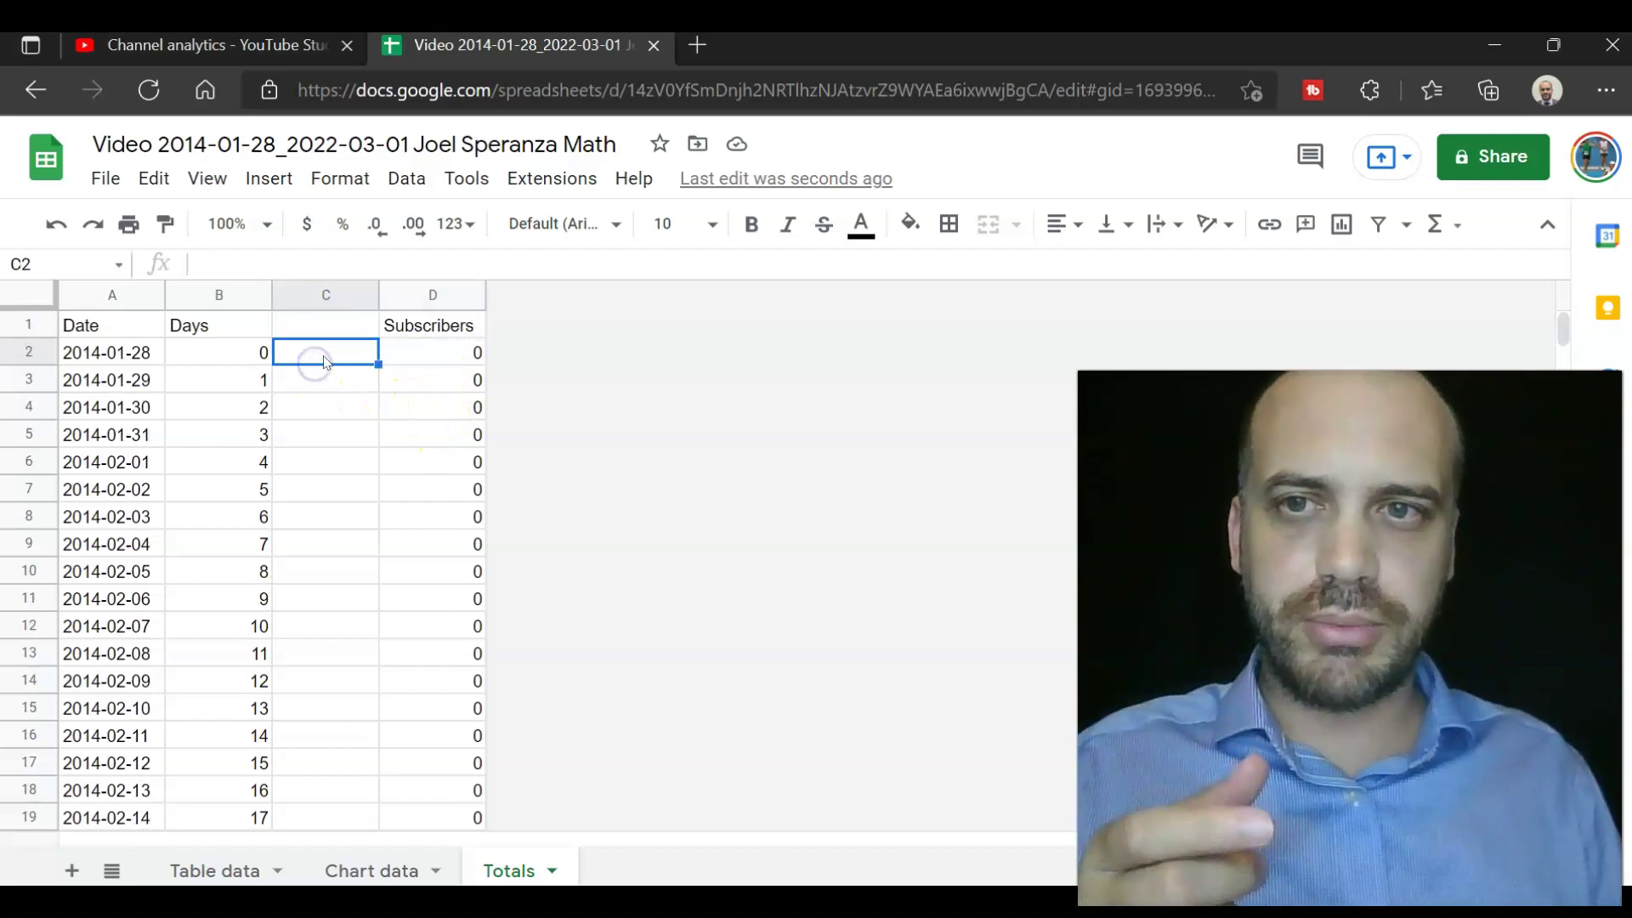
double_click(324, 362)
type("=")
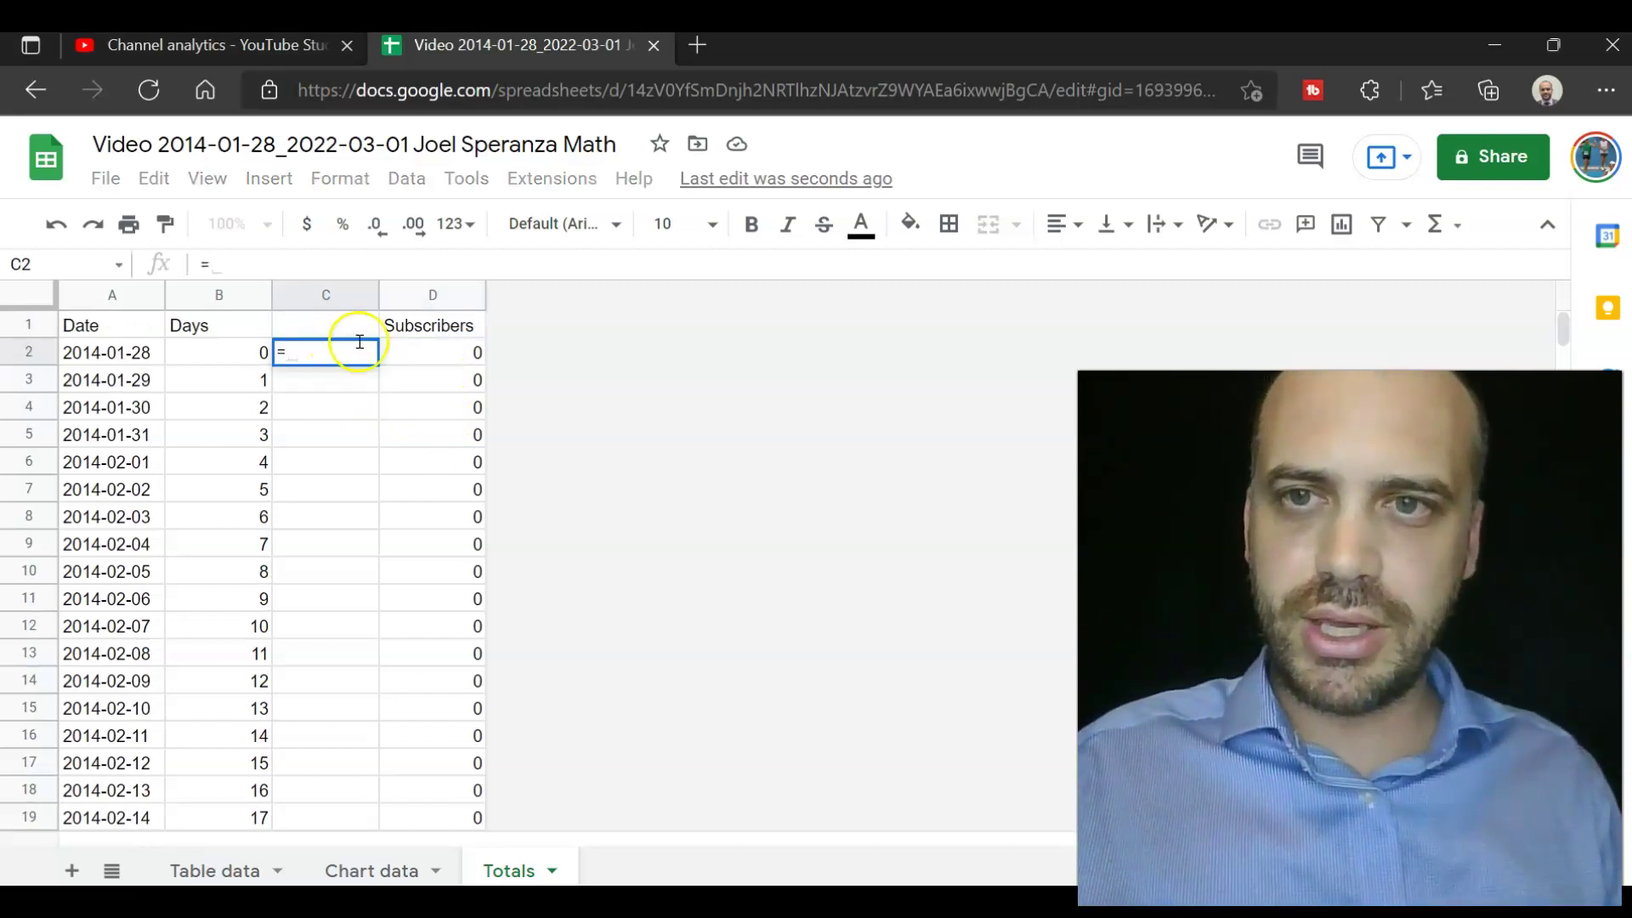
left_click(422, 358)
key("Return")
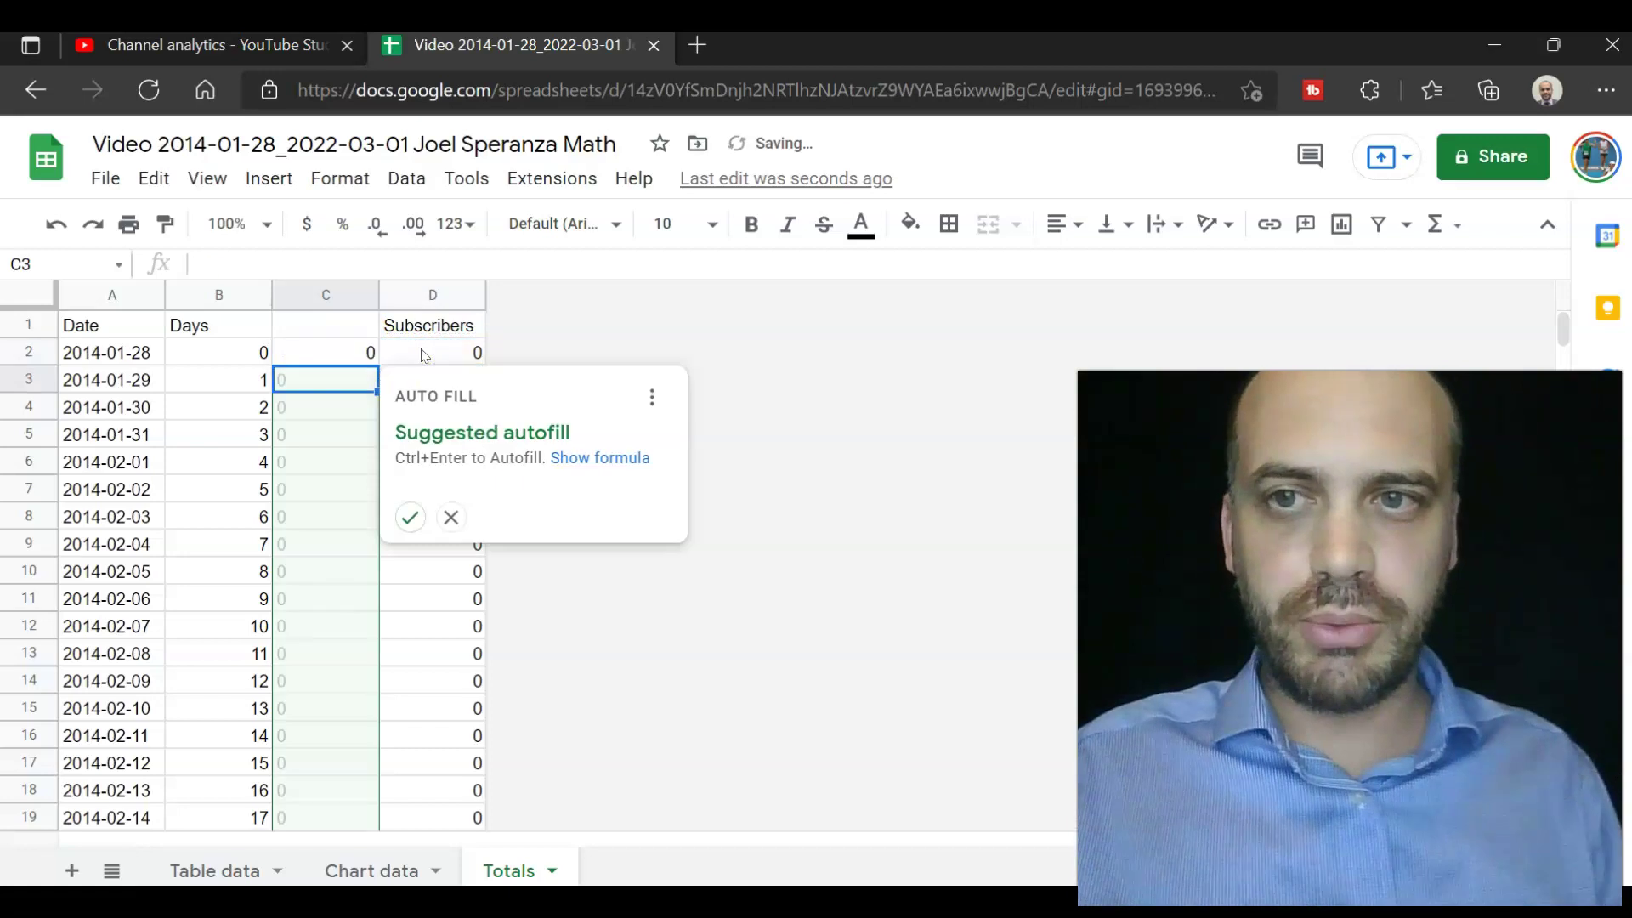
Step: Enter =C2+D3 in C3 and fill it down column C to reach 7920
left_click(354, 382)
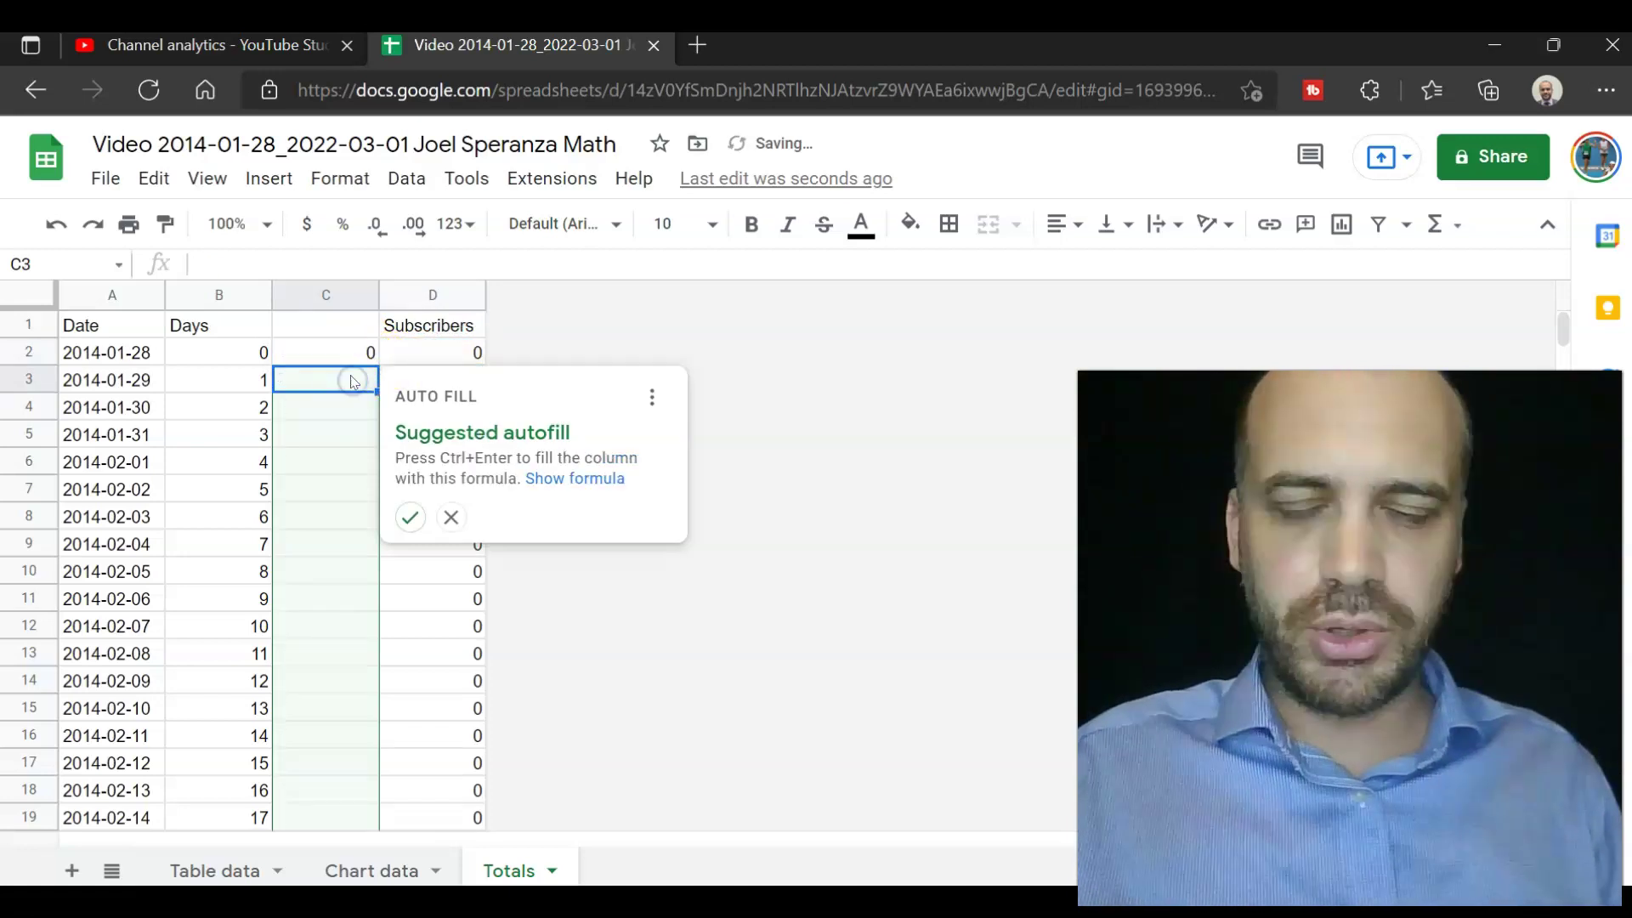
key("Escape")
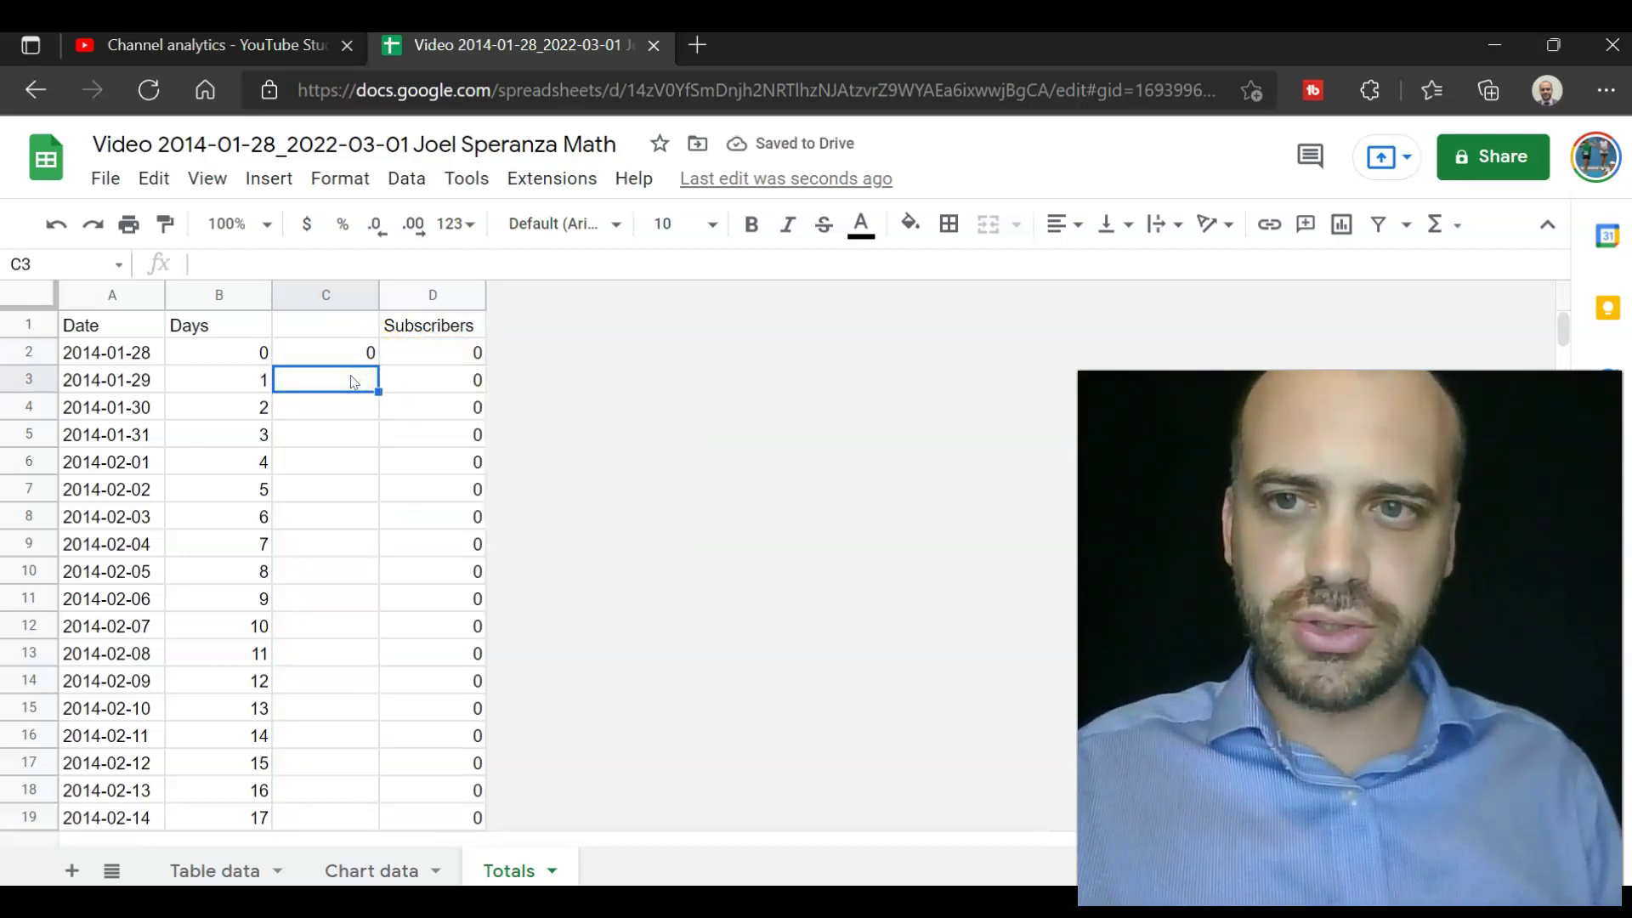
type("=")
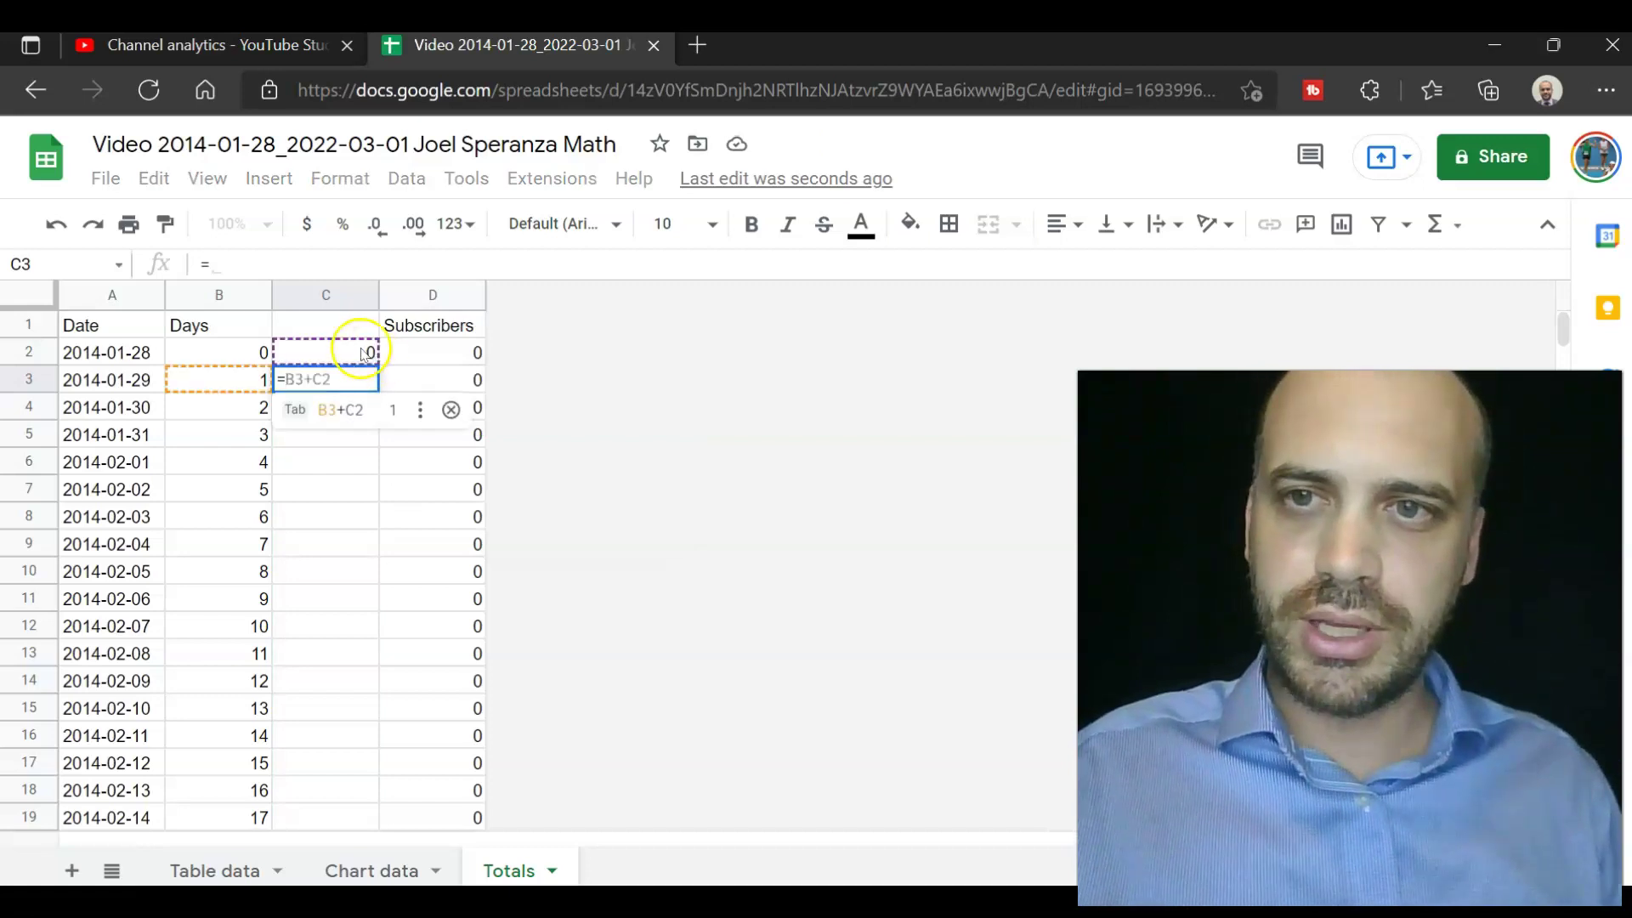
left_click(349, 355)
type("+")
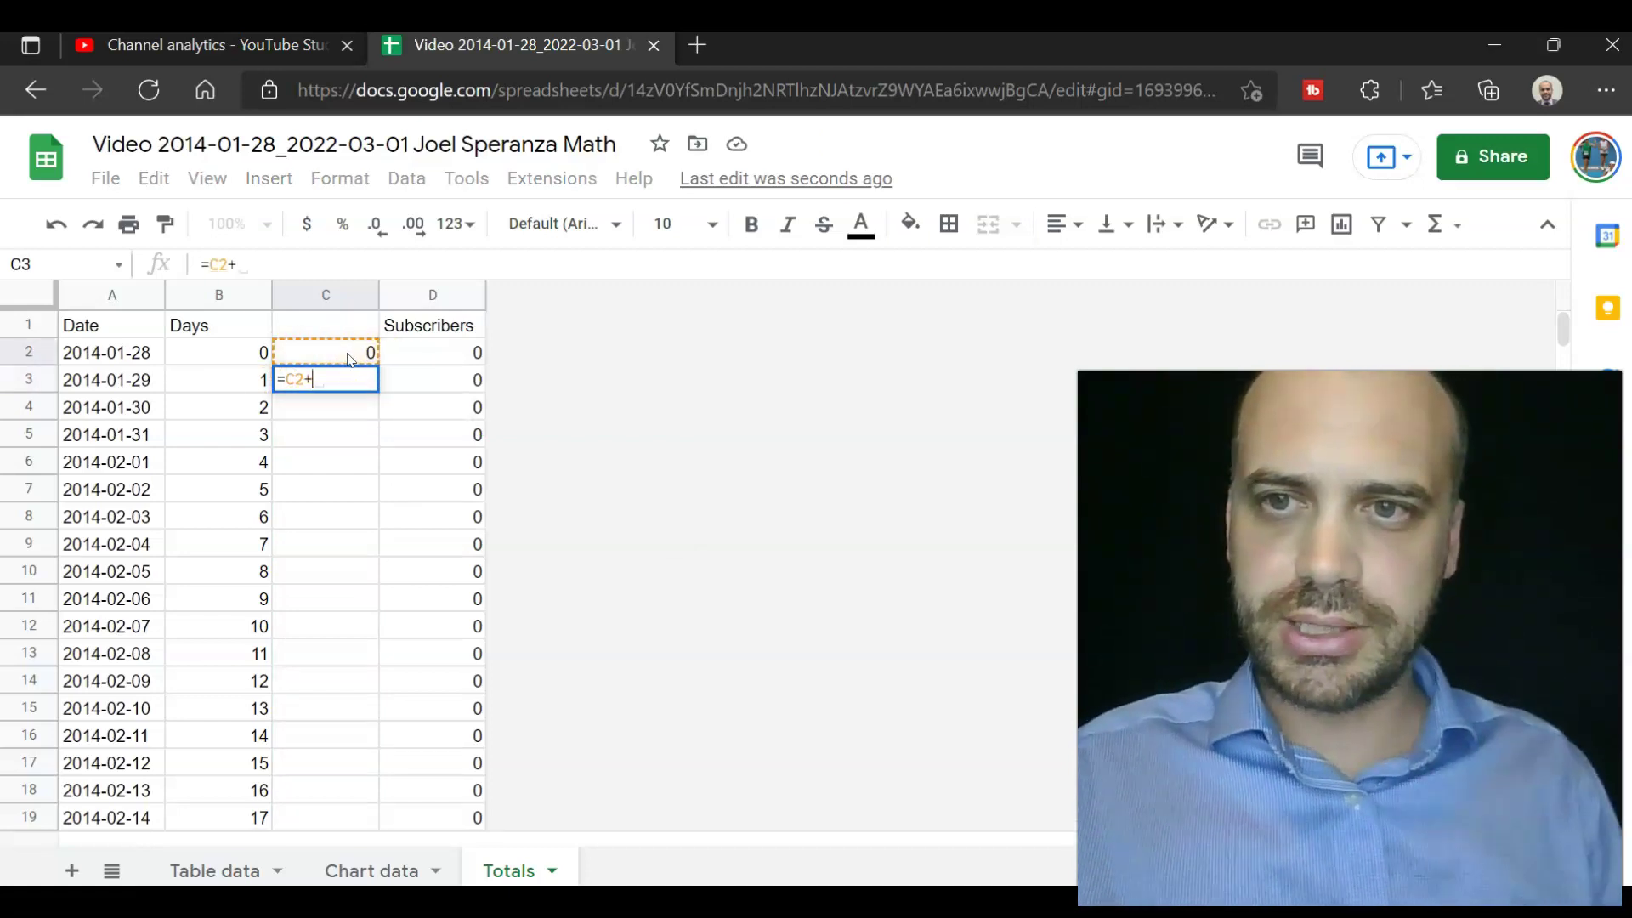
left_click(422, 375)
key("Return")
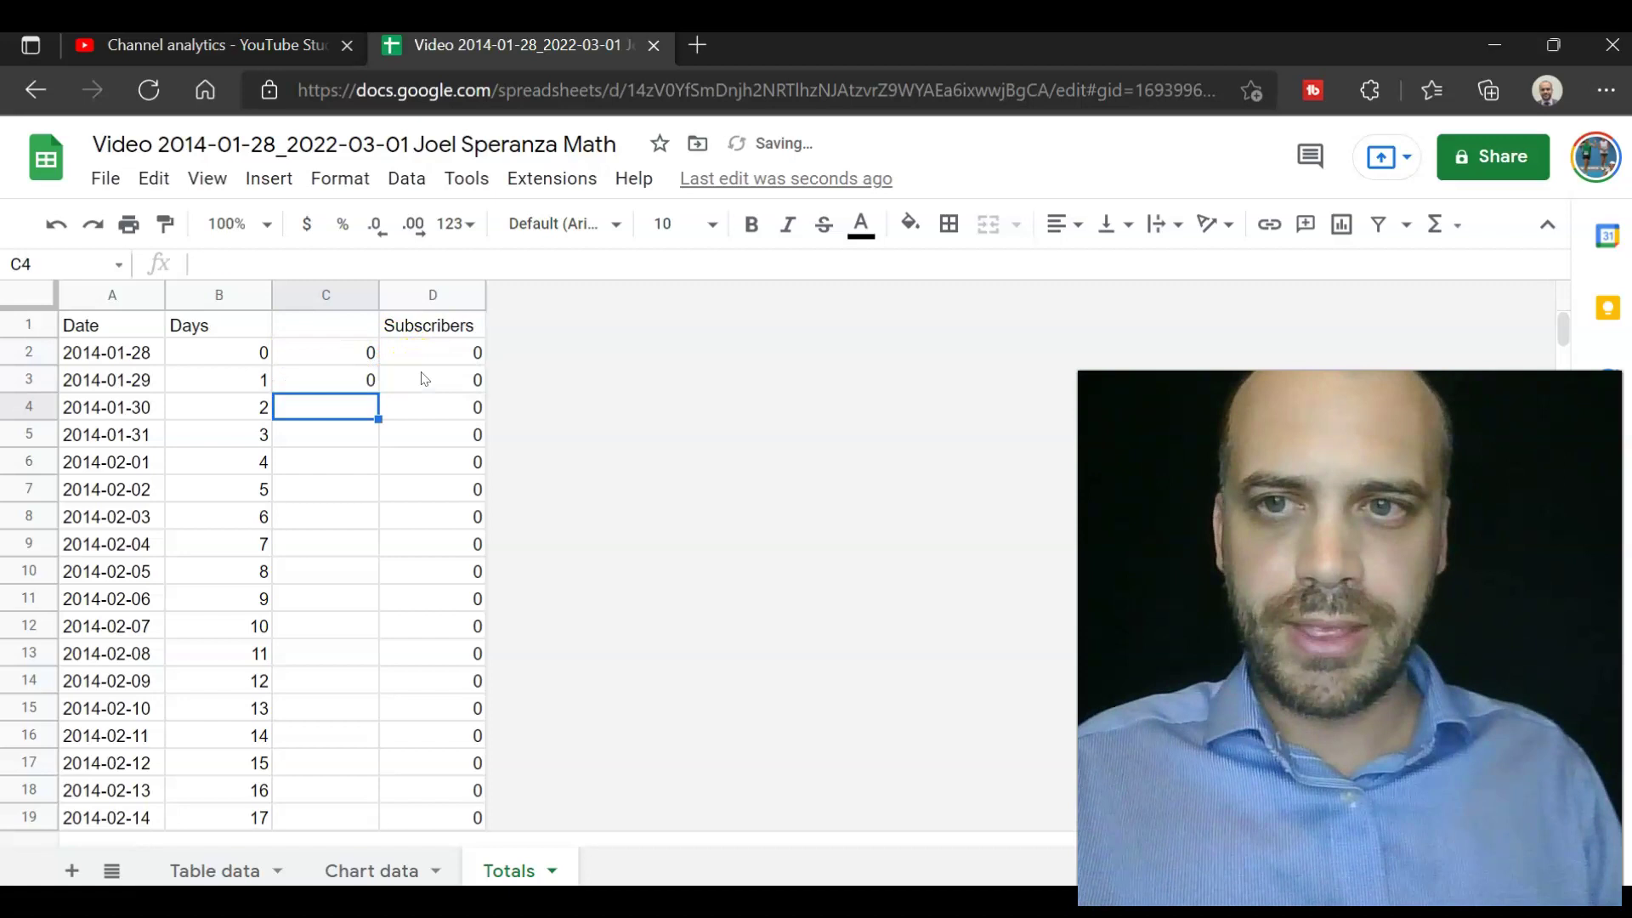
left_click(372, 387)
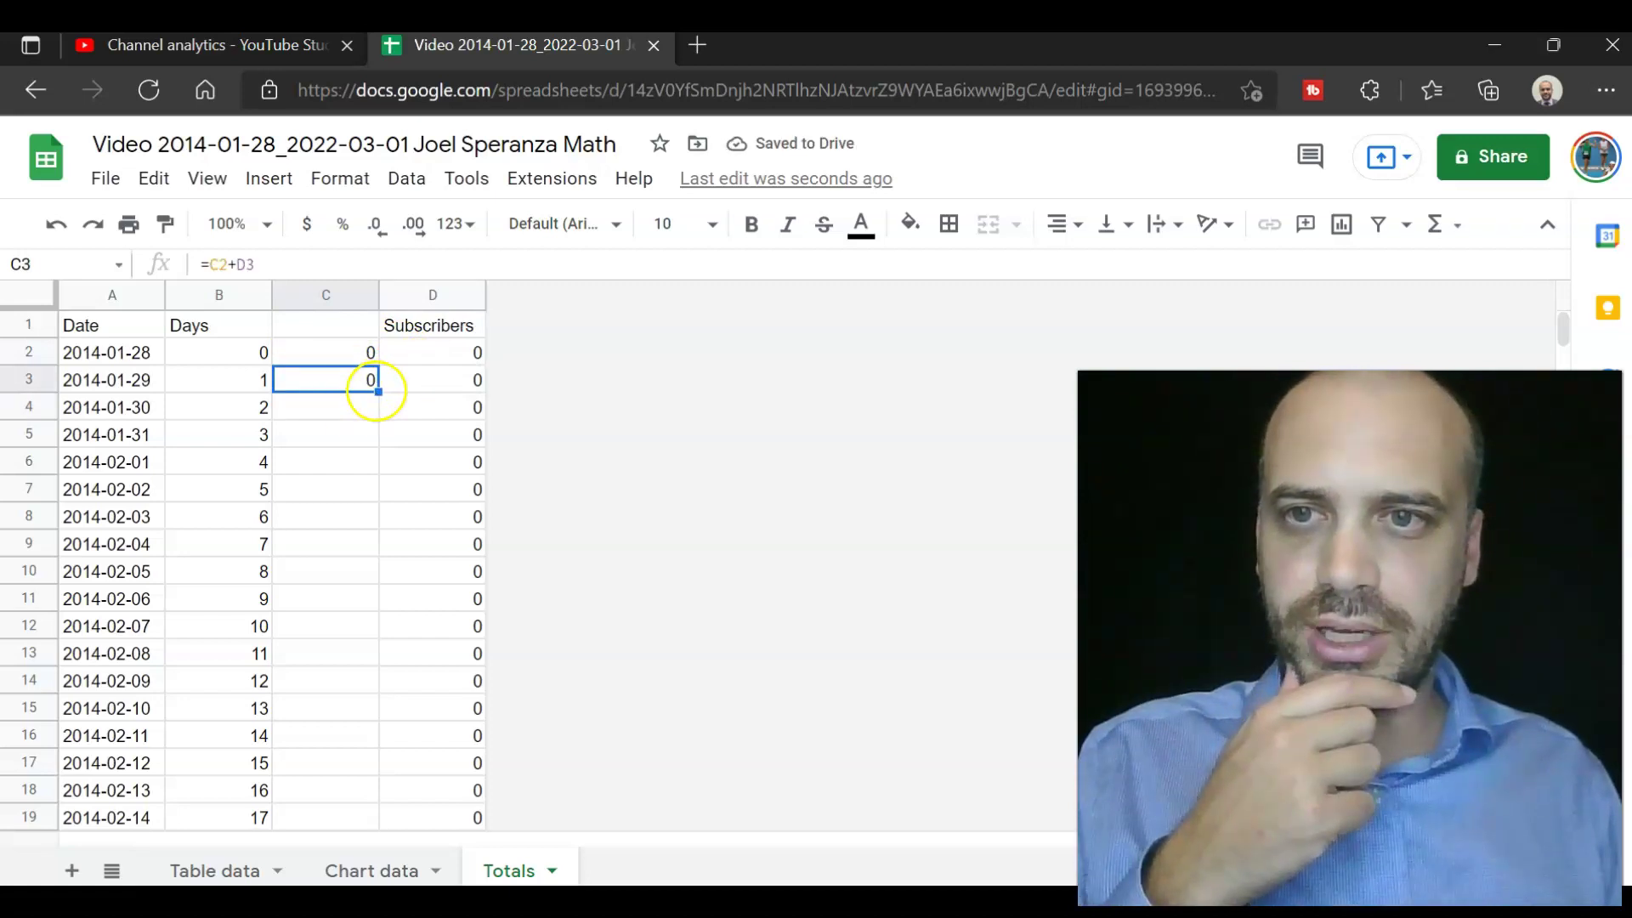
left_click_drag(377, 390, 383, 472)
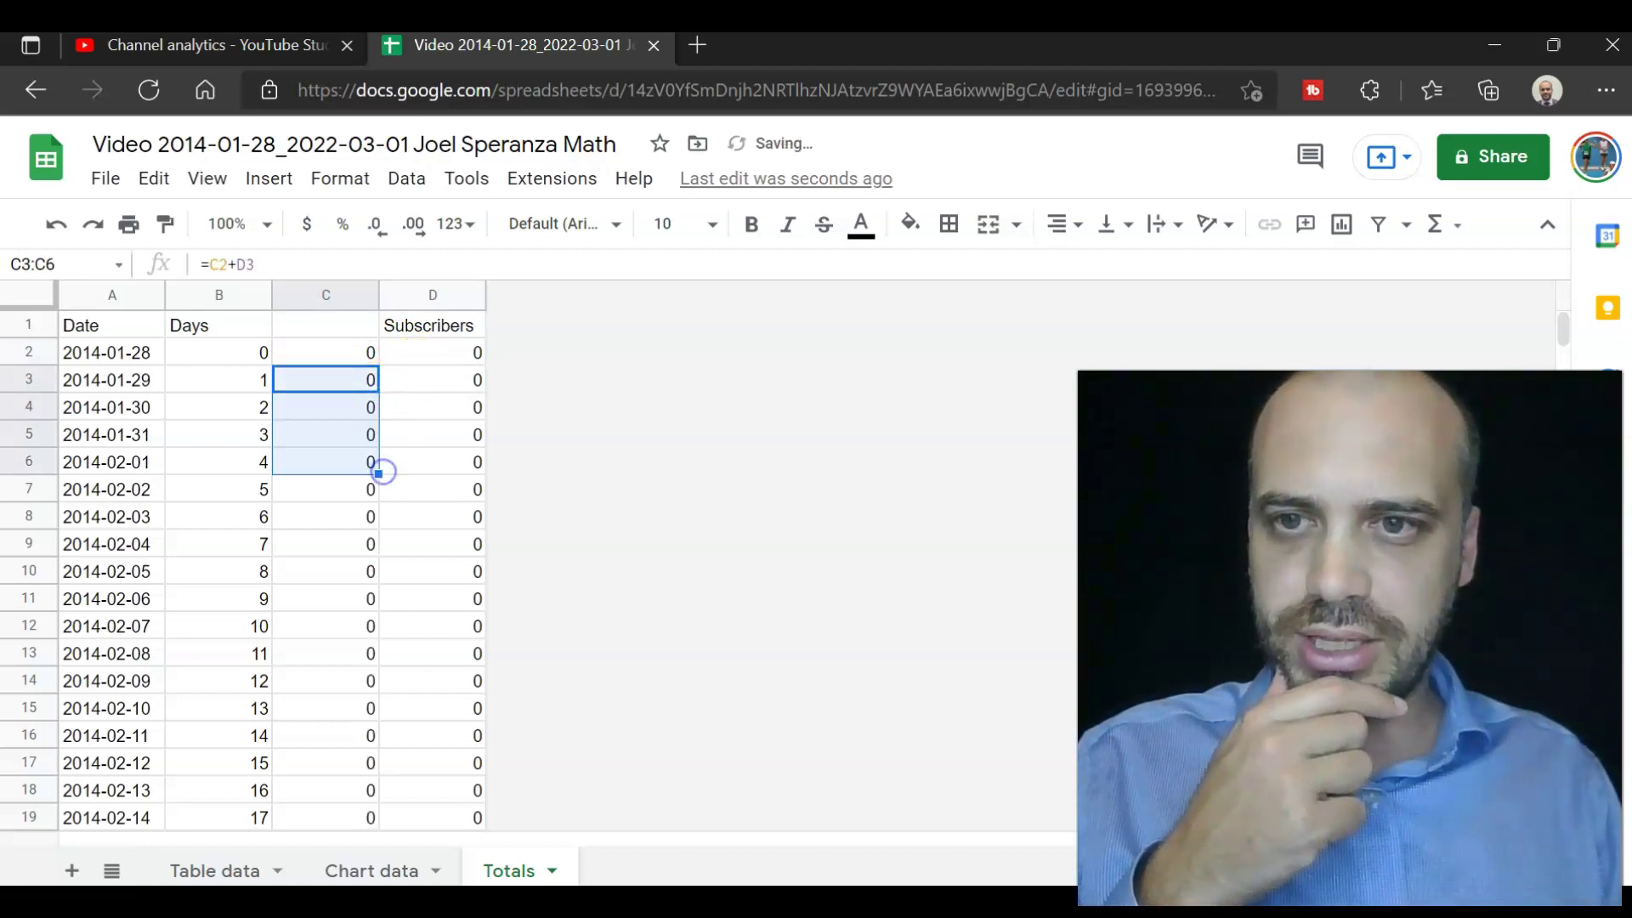
scroll(390, 535, "down", 20)
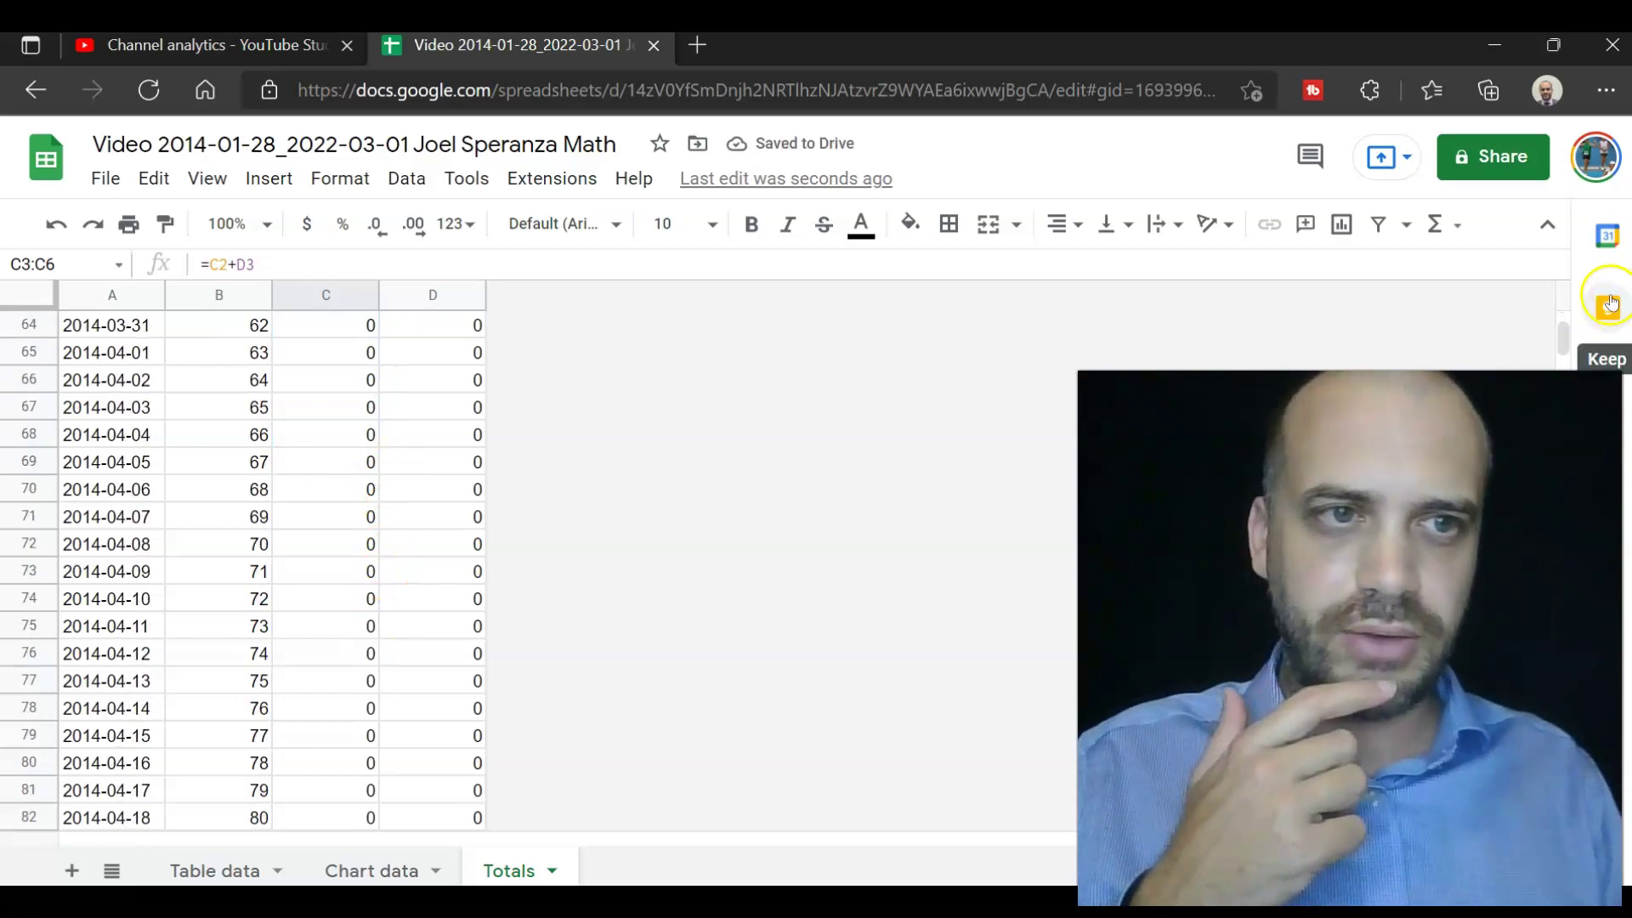
left_click_drag(1564, 335, 1564, 820)
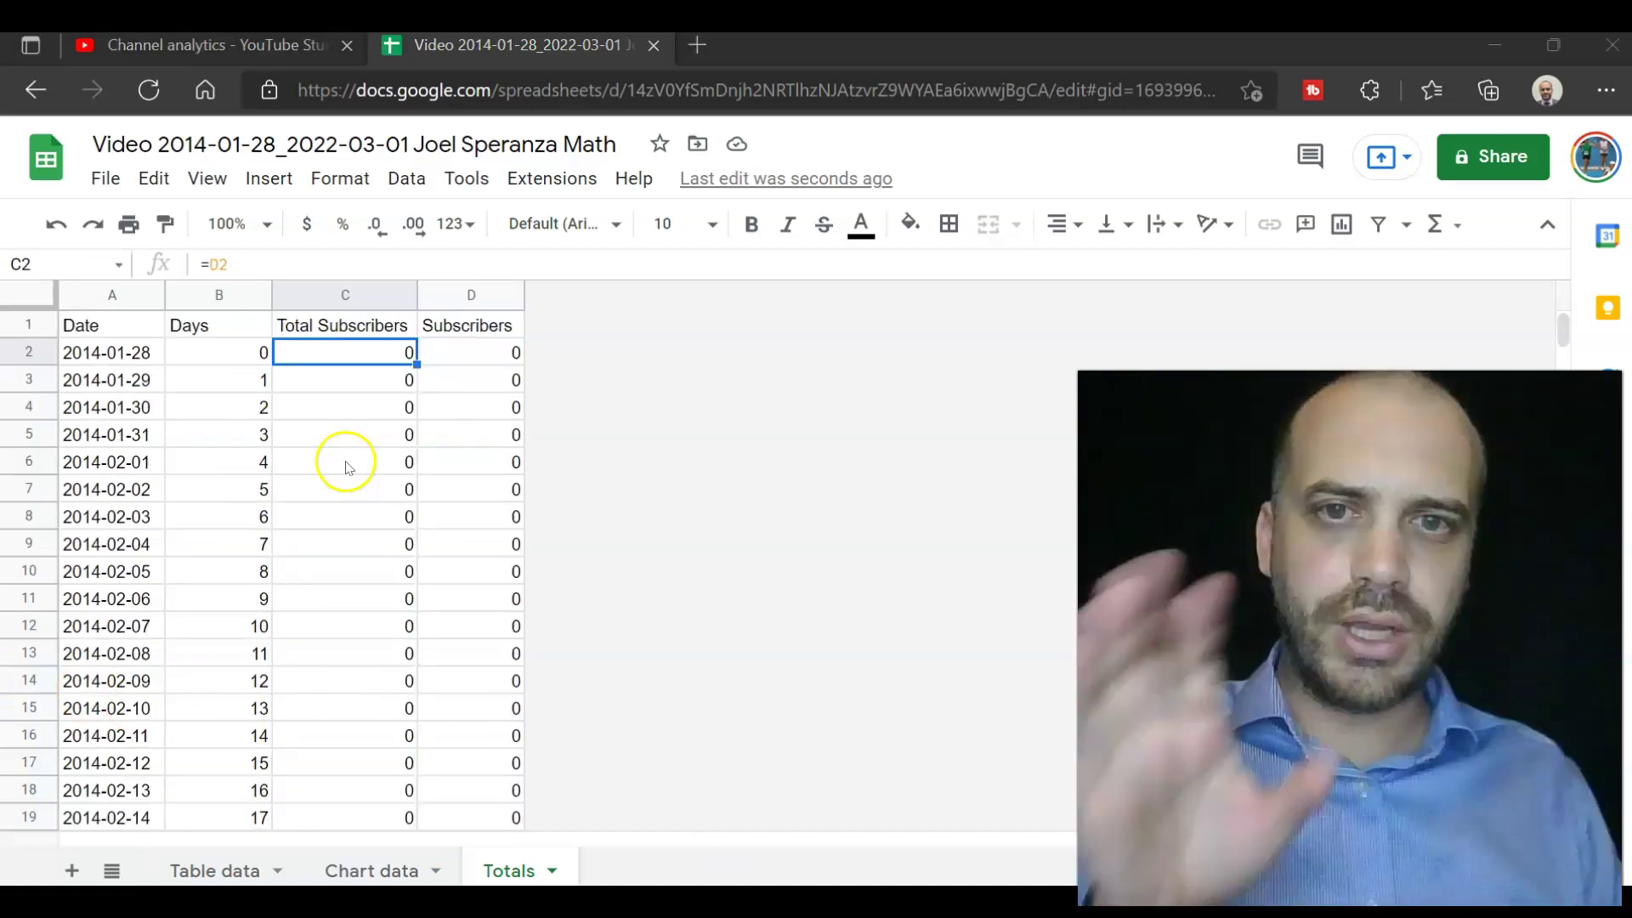
Step: Insert a line chart of Days (B) against Total Subscribers (C) and select its series
left_click(227, 295)
left_click(331, 297, "shift")
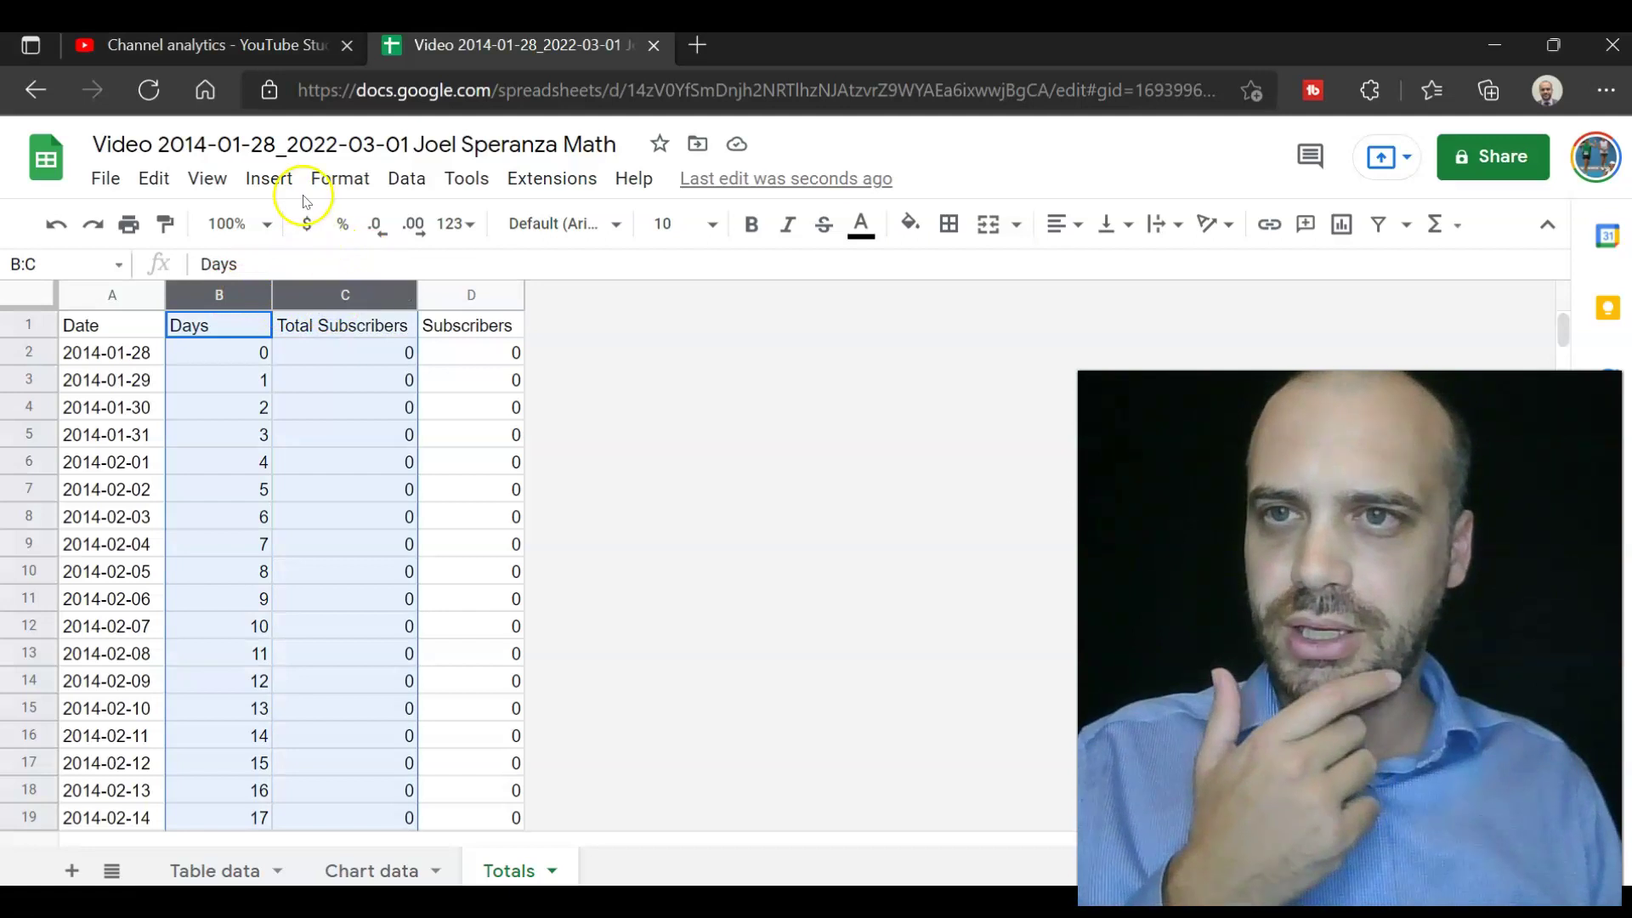
left_click(340, 177)
left_click(281, 174)
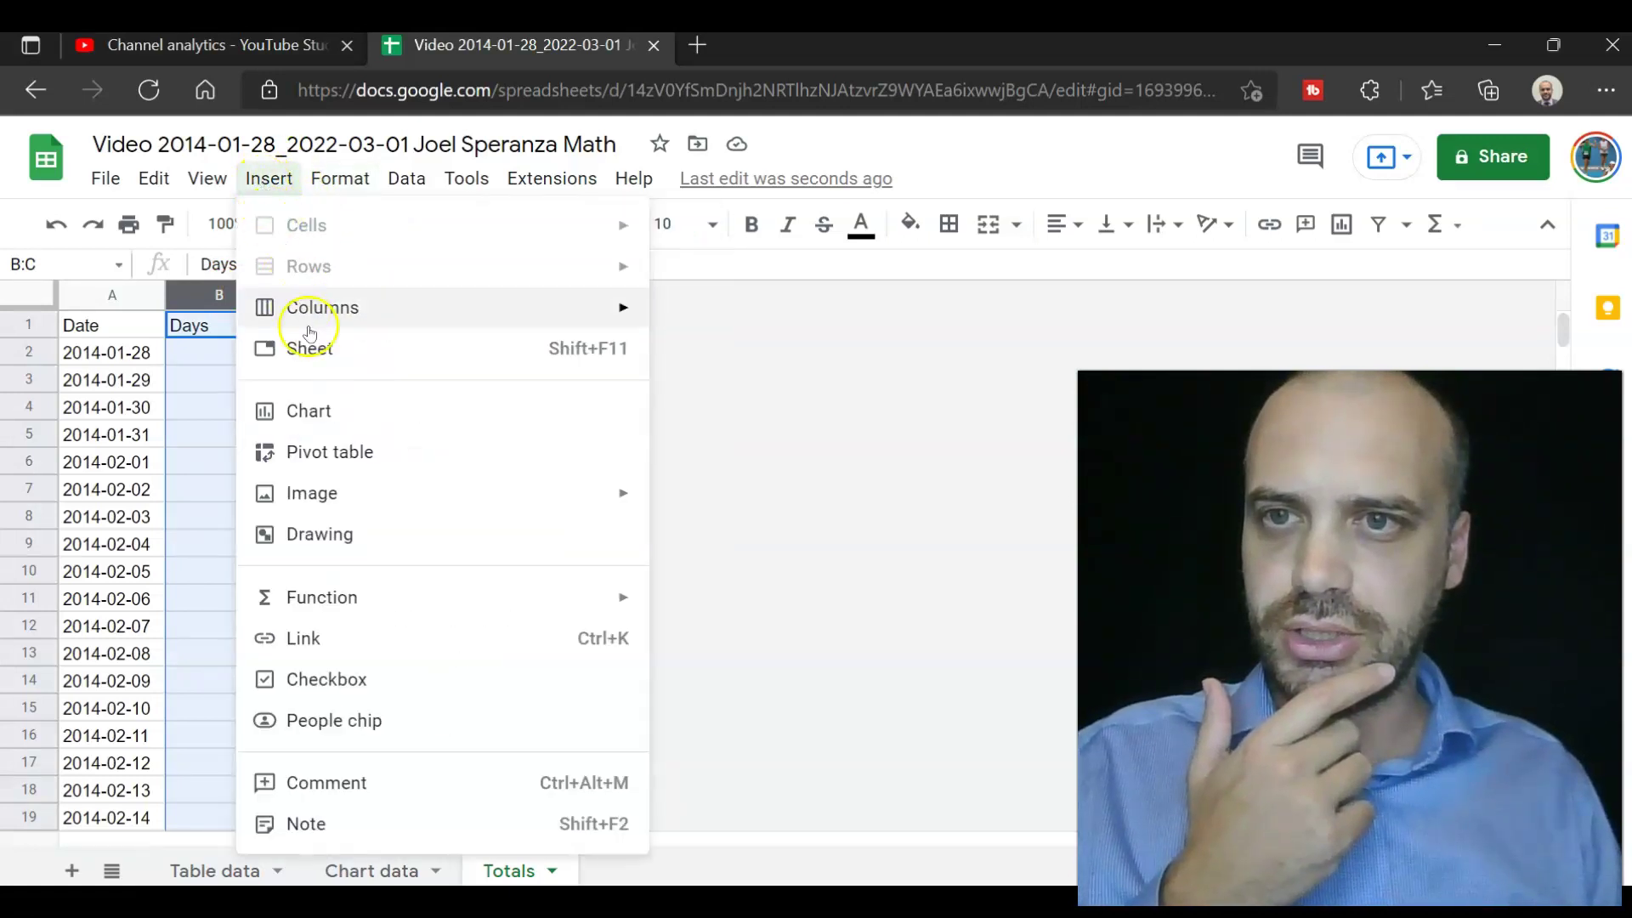
left_click(335, 410)
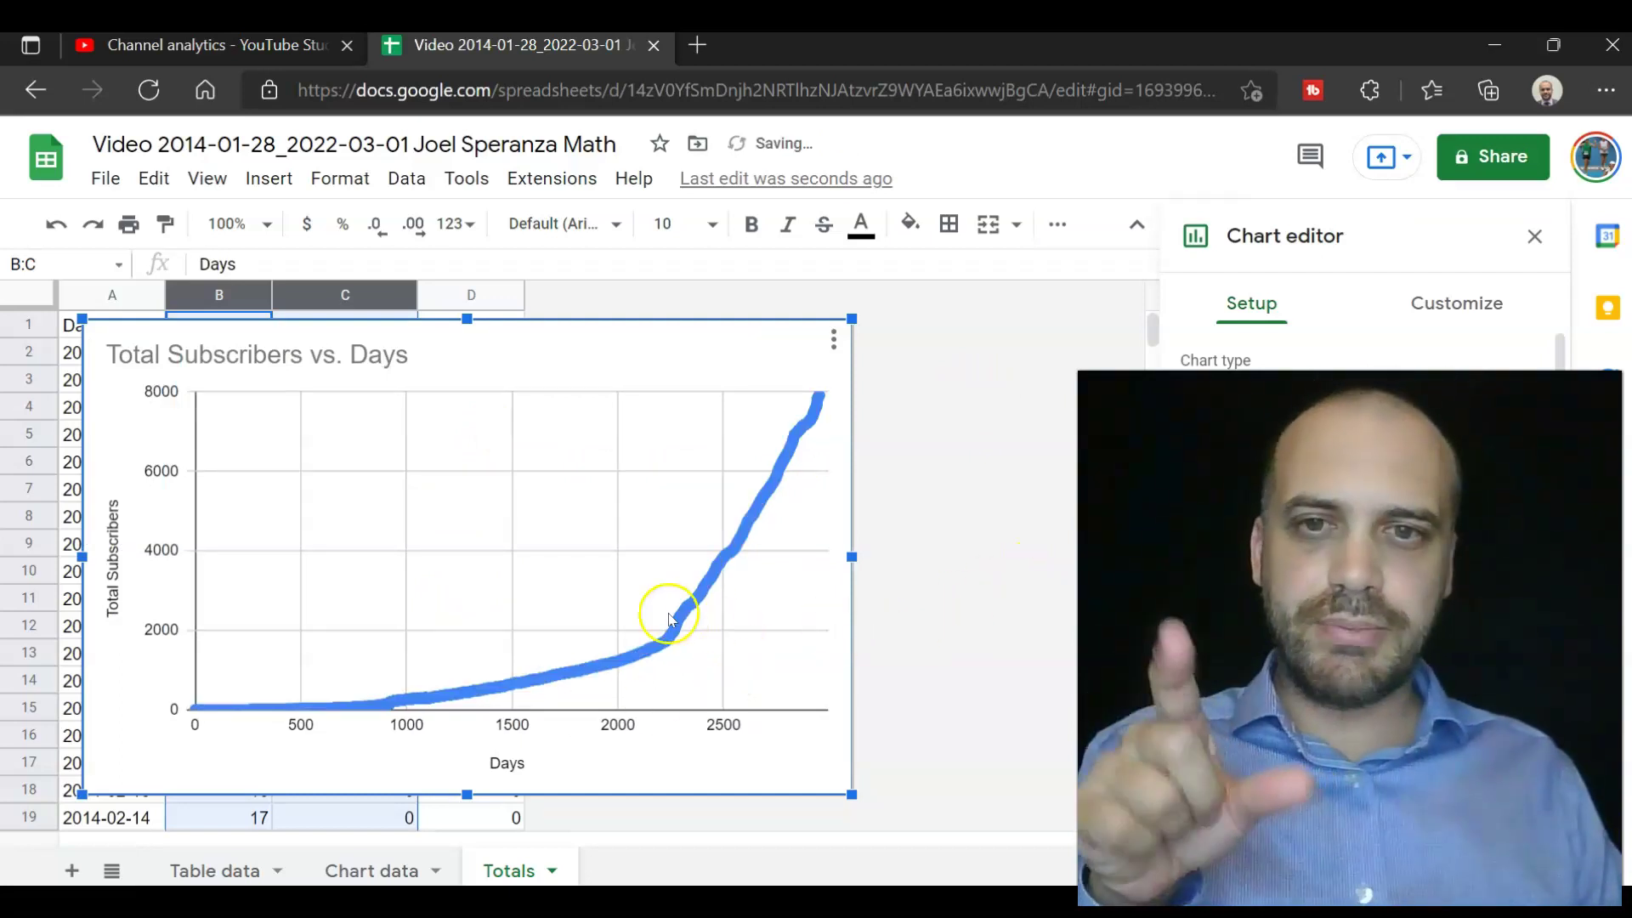
left_click(745, 493)
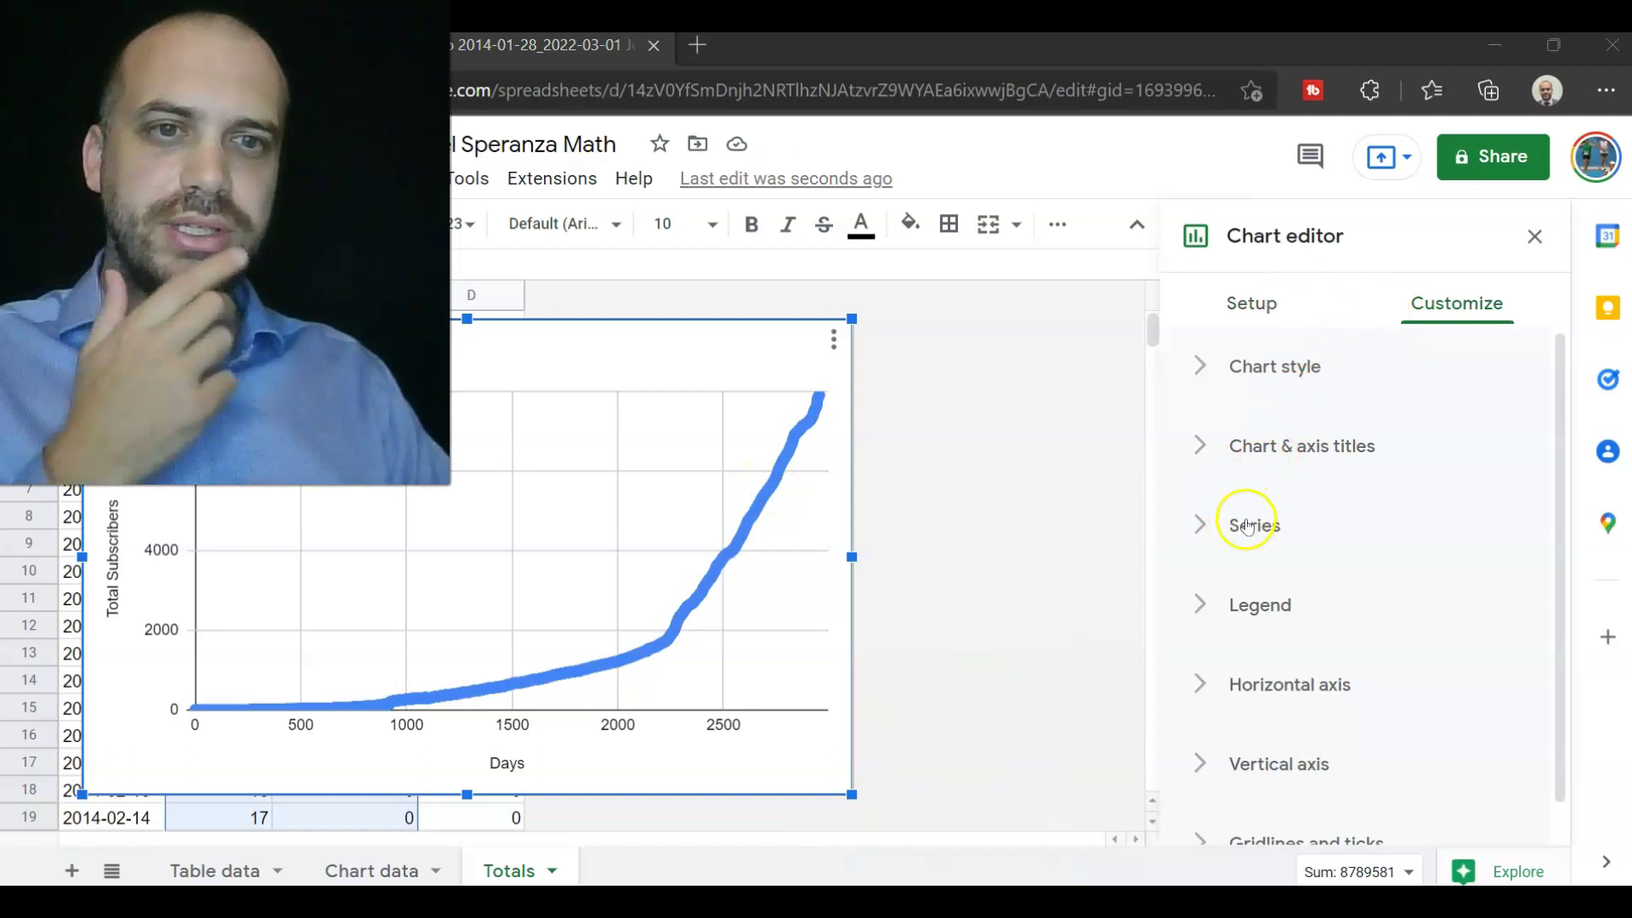
Step: Add an Exponential trendline to the chart's series
left_click(1246, 526)
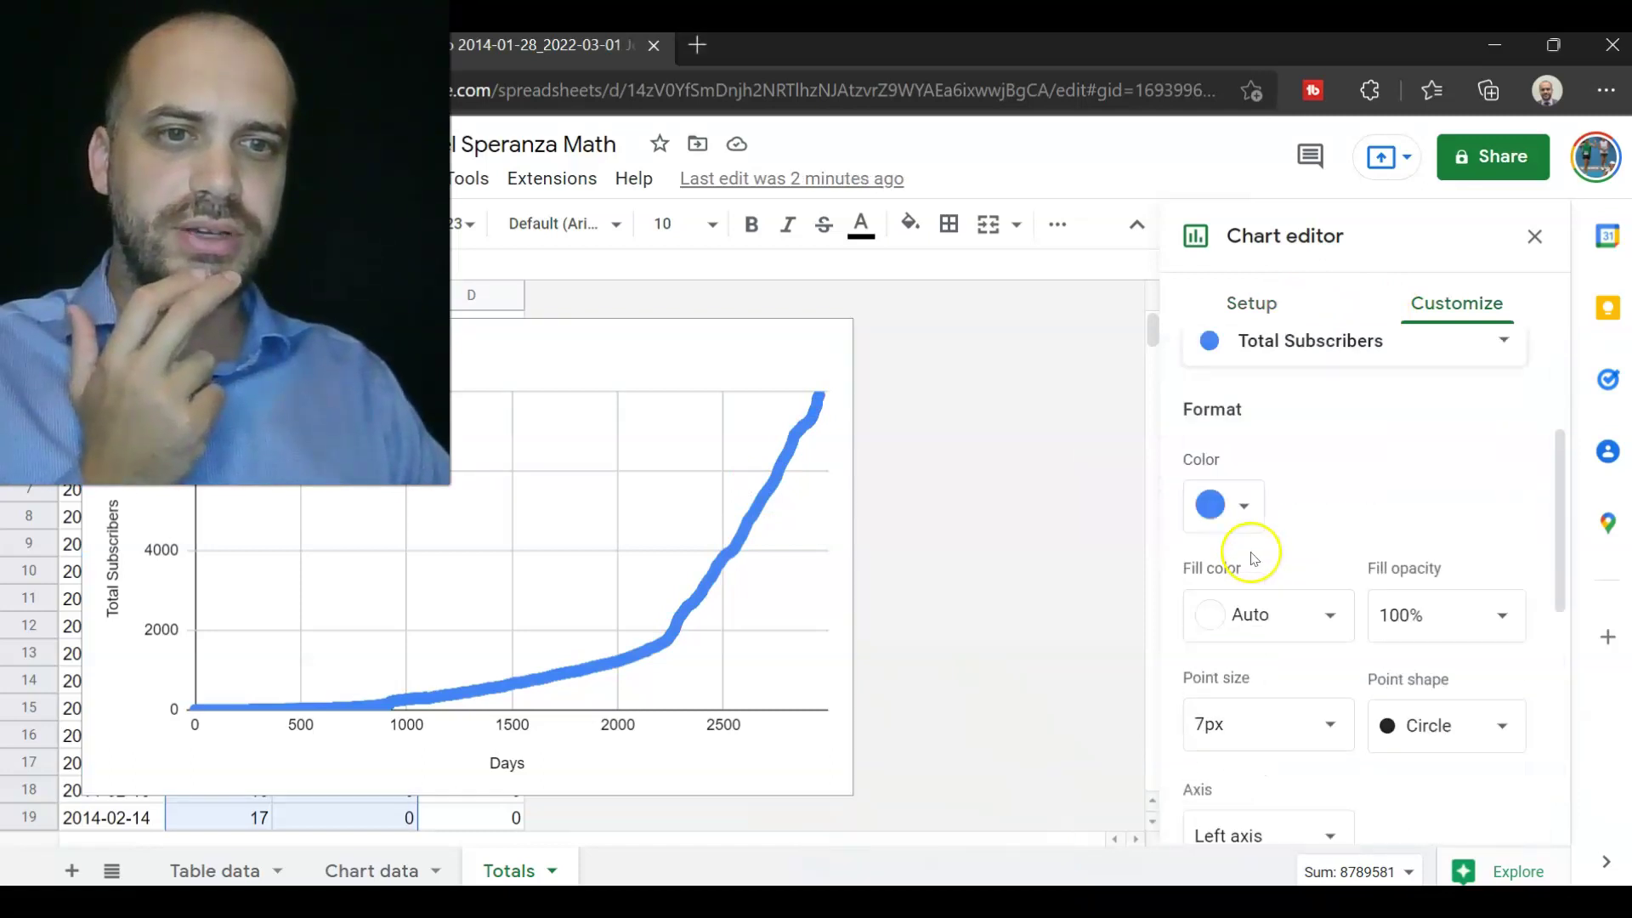
scroll(1252, 558, "down", 5)
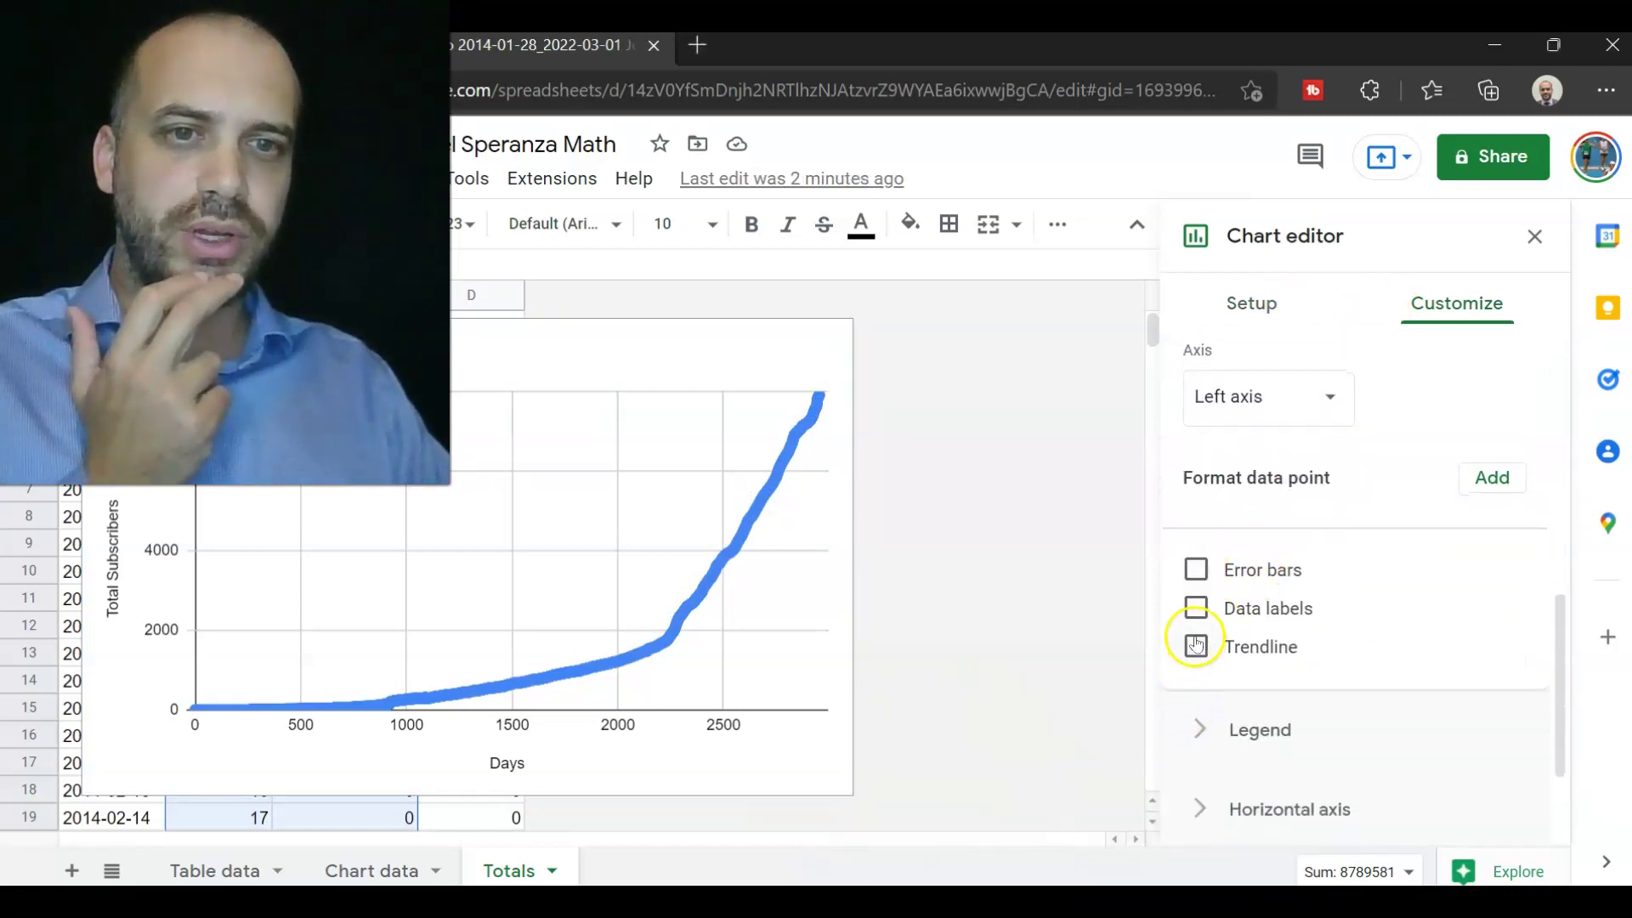
left_click(1196, 643)
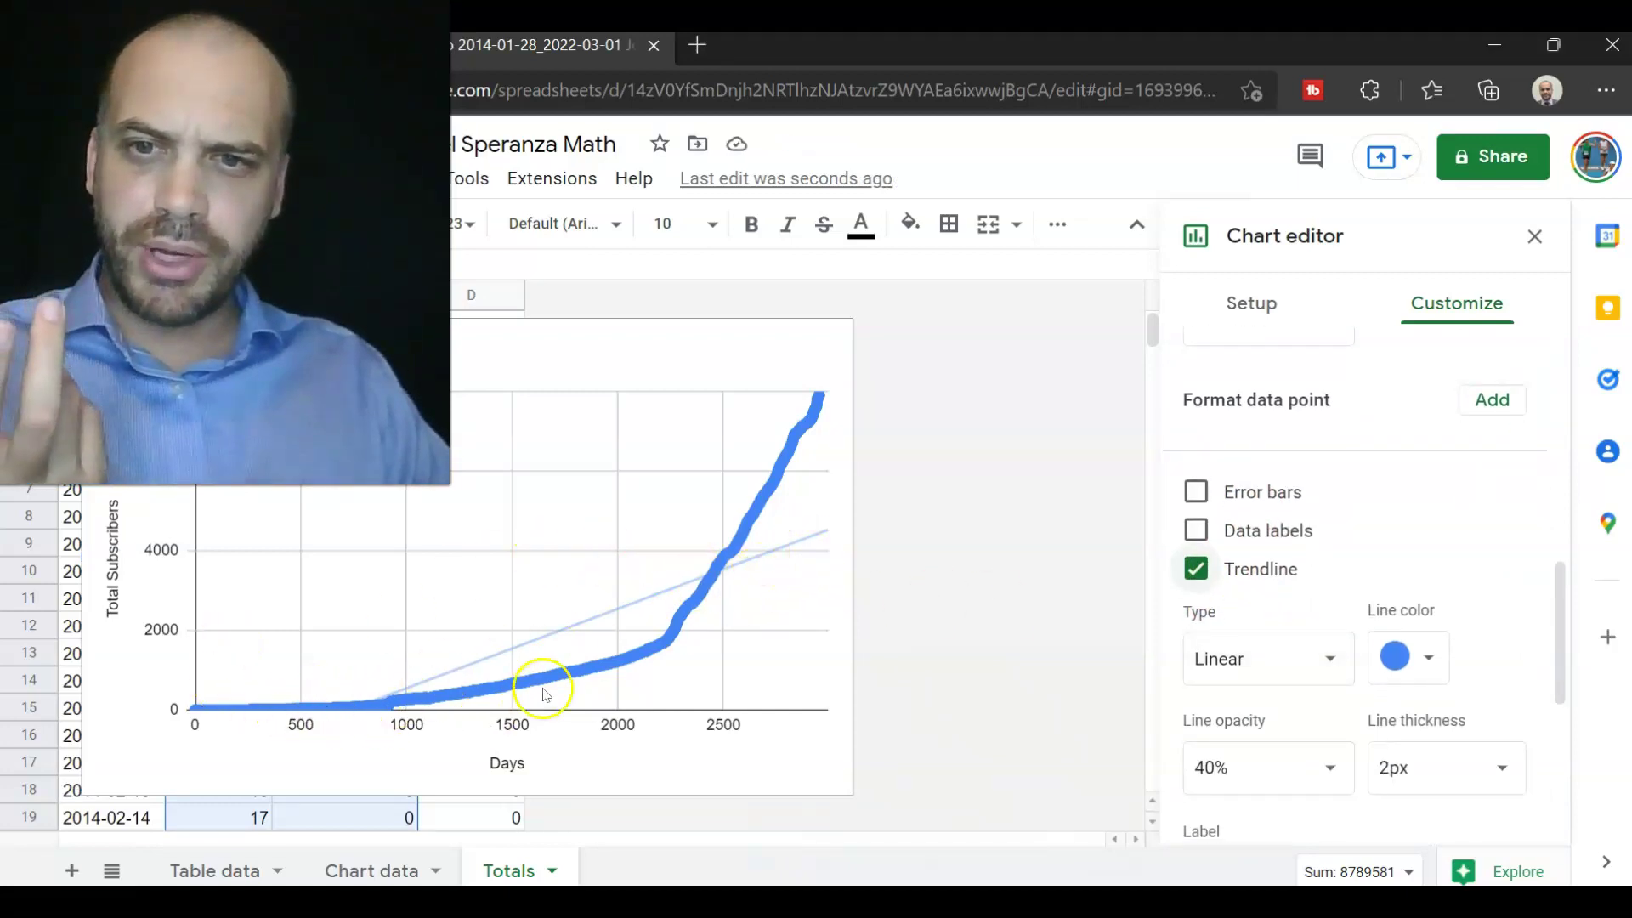
scroll(1232, 578, "down", 1)
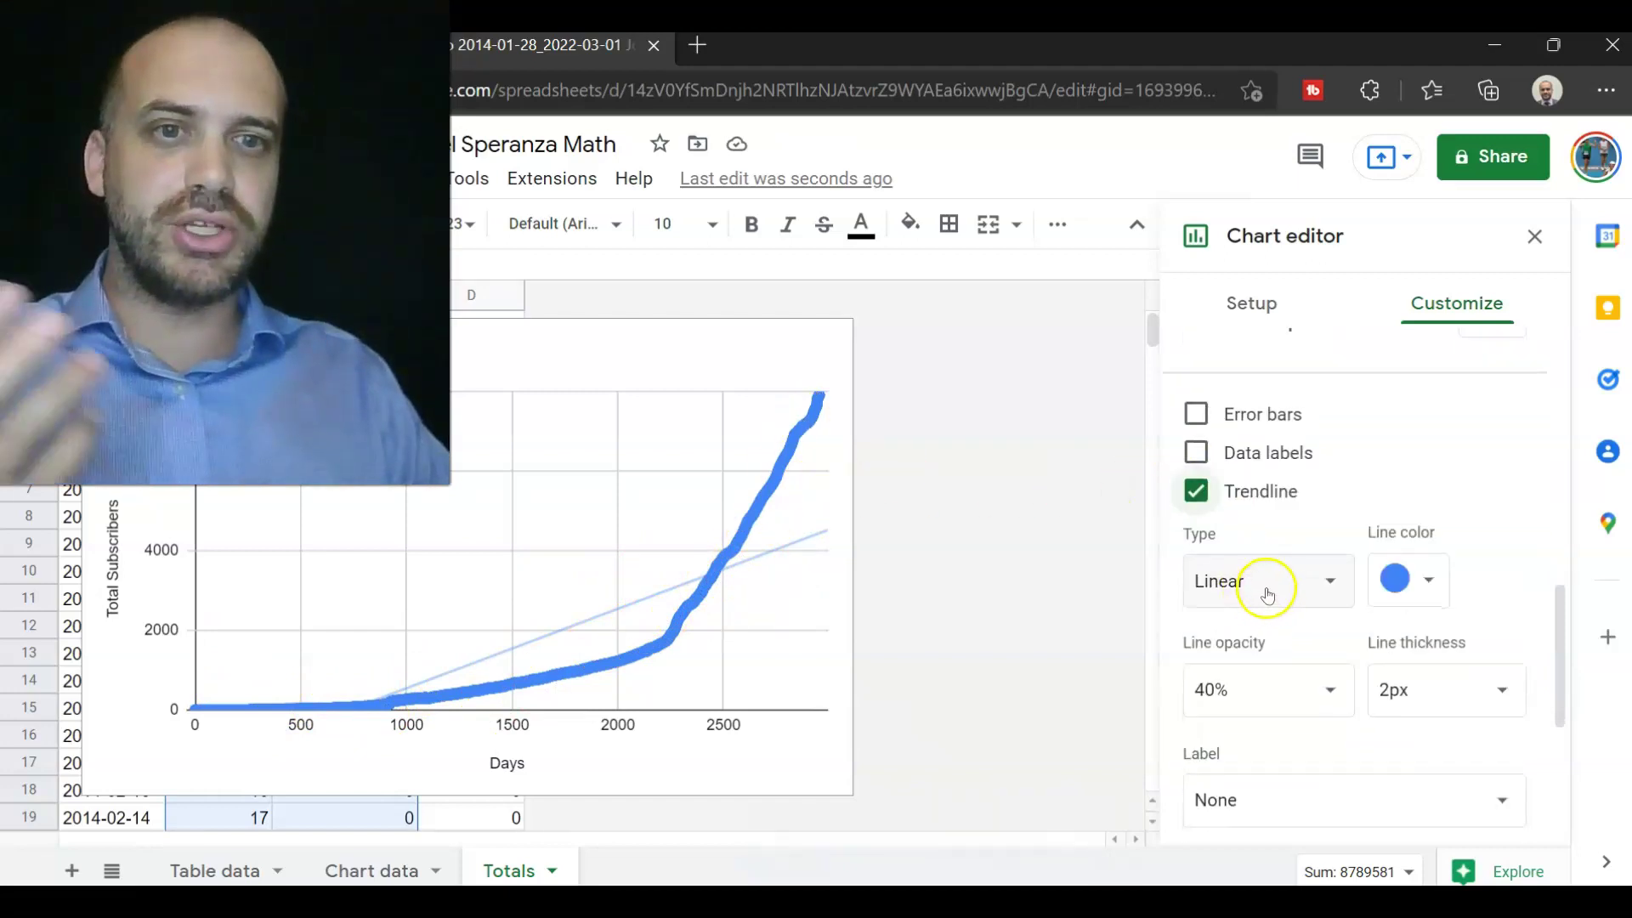
left_click(1266, 581)
left_click(1269, 619)
Step: Label the trendline with its equation and show R² (0.994)
scroll(1207, 638, "down", 1)
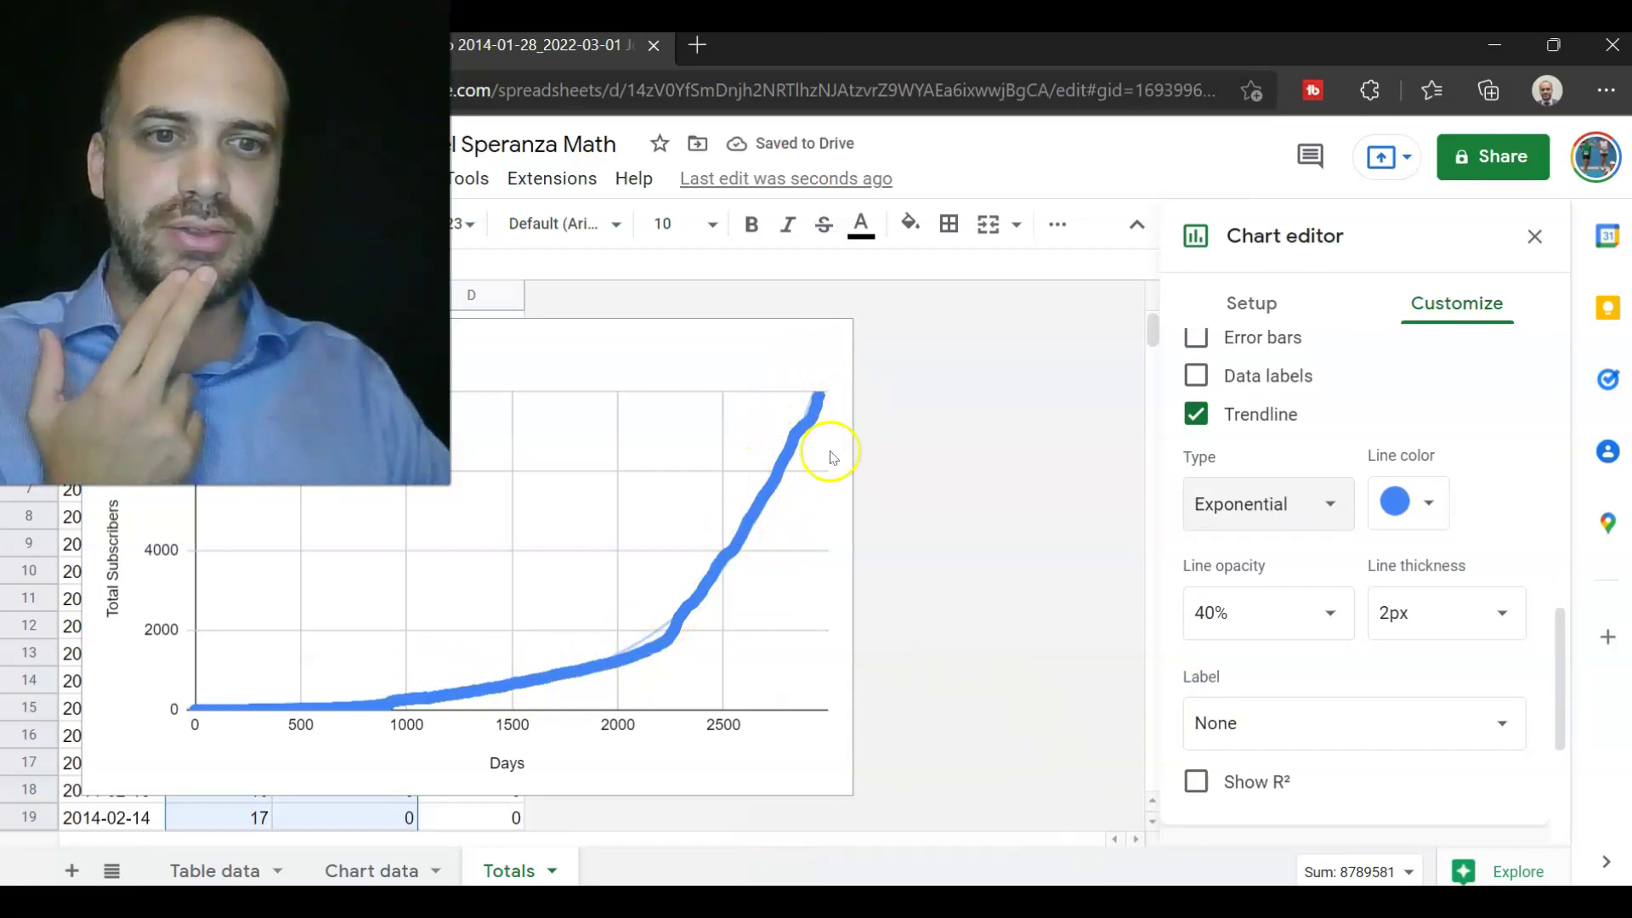
scroll(1257, 544, "down", 2)
left_click(1251, 567)
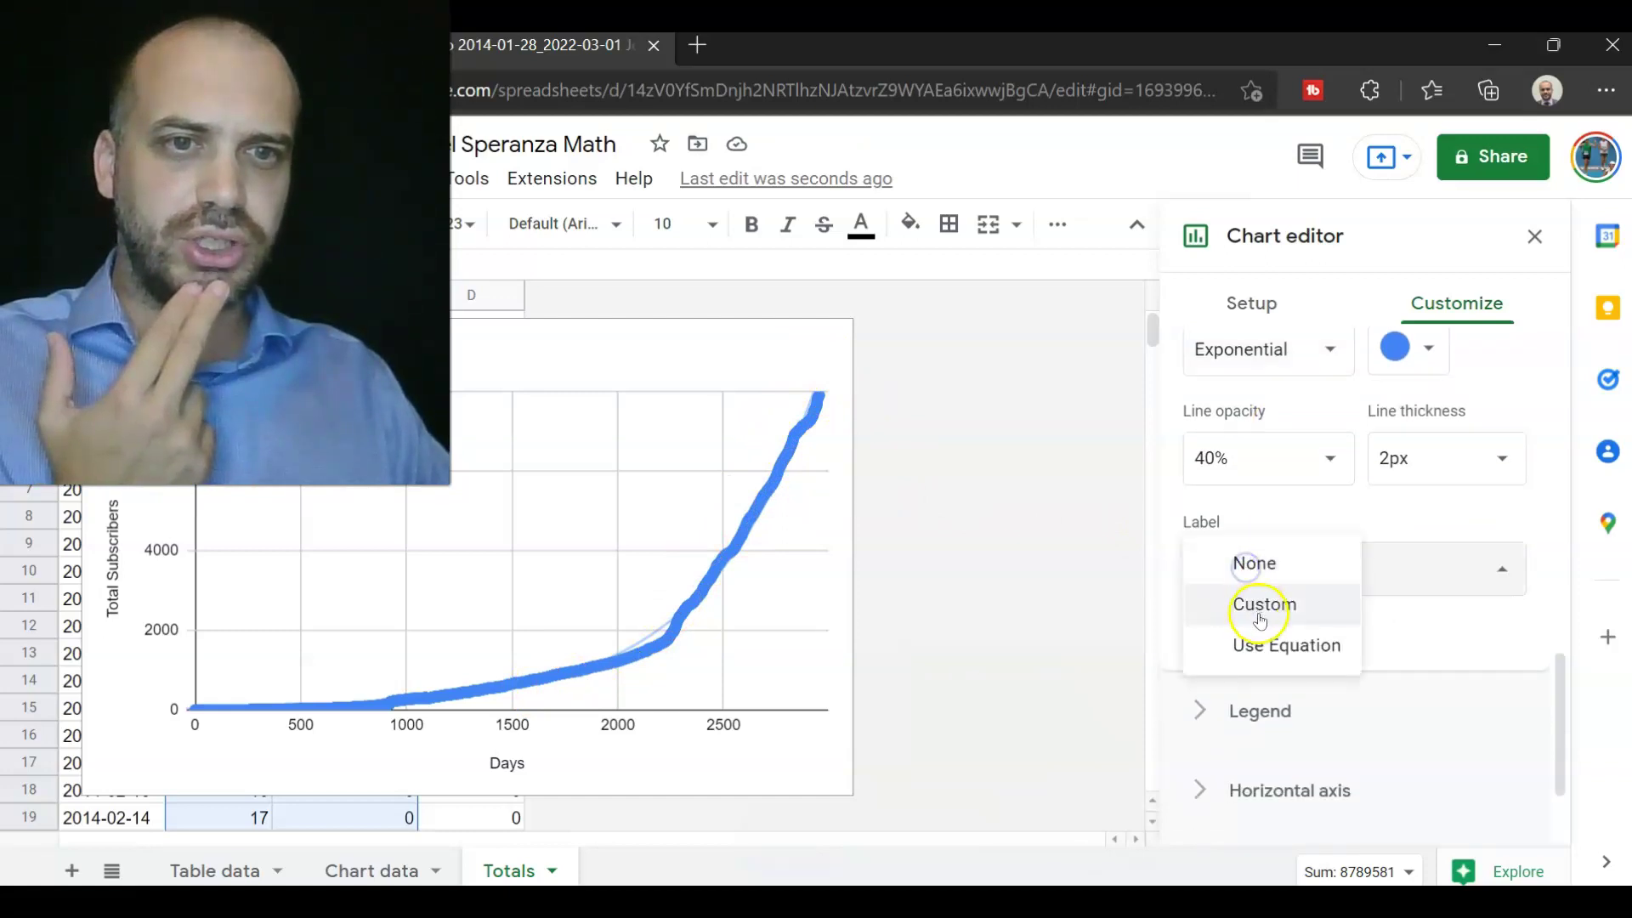
left_click(1253, 643)
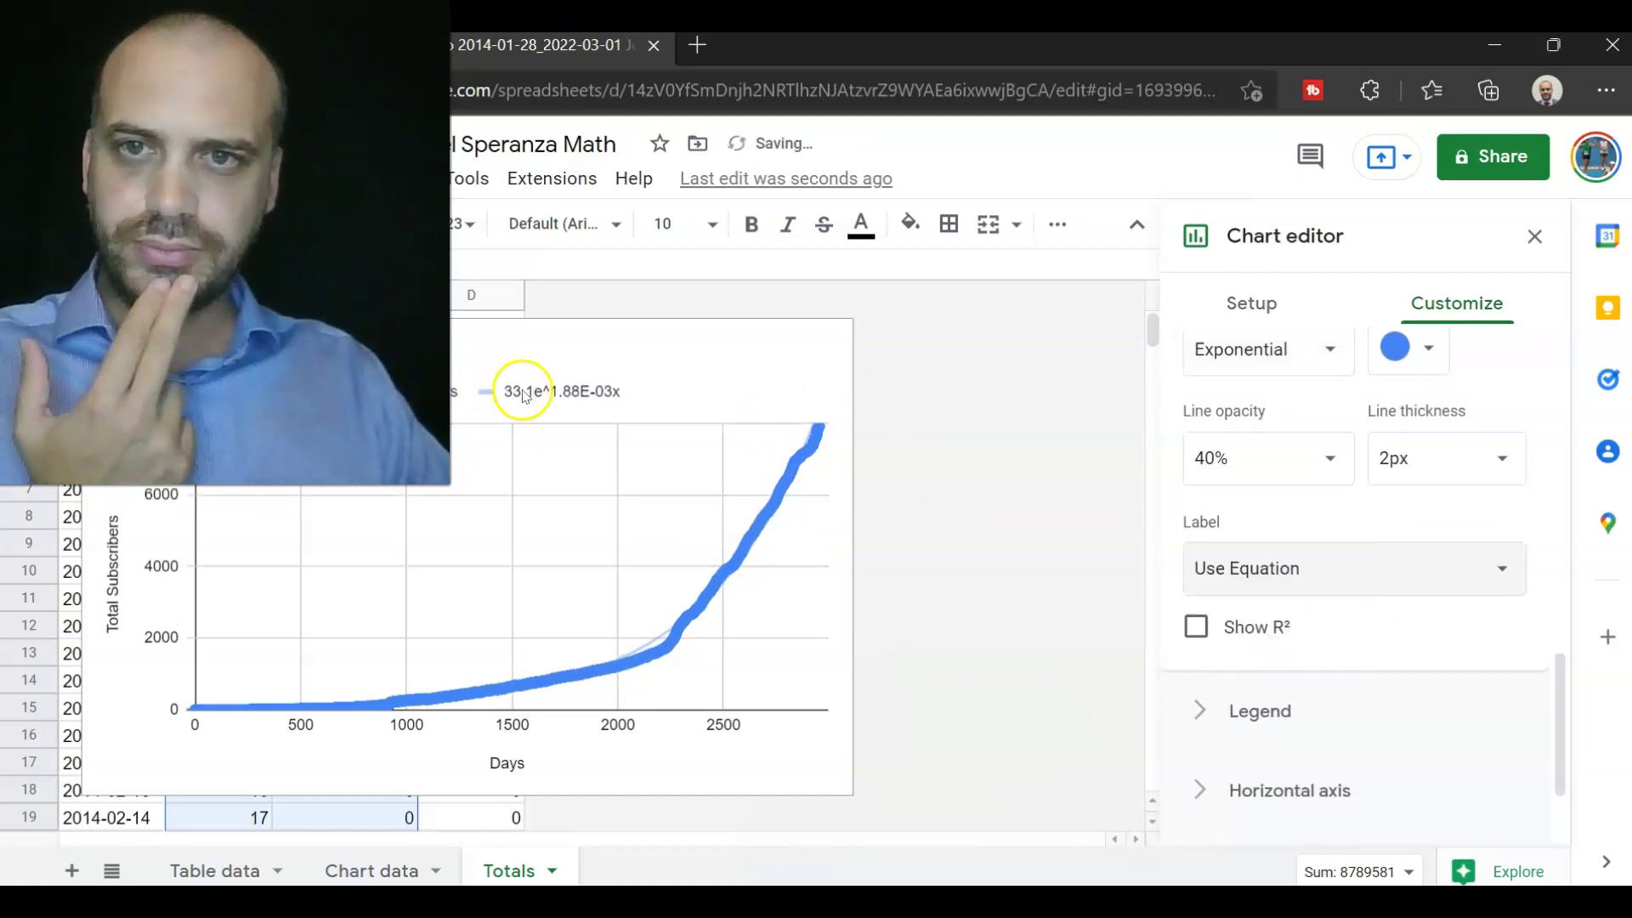
left_click(1196, 628)
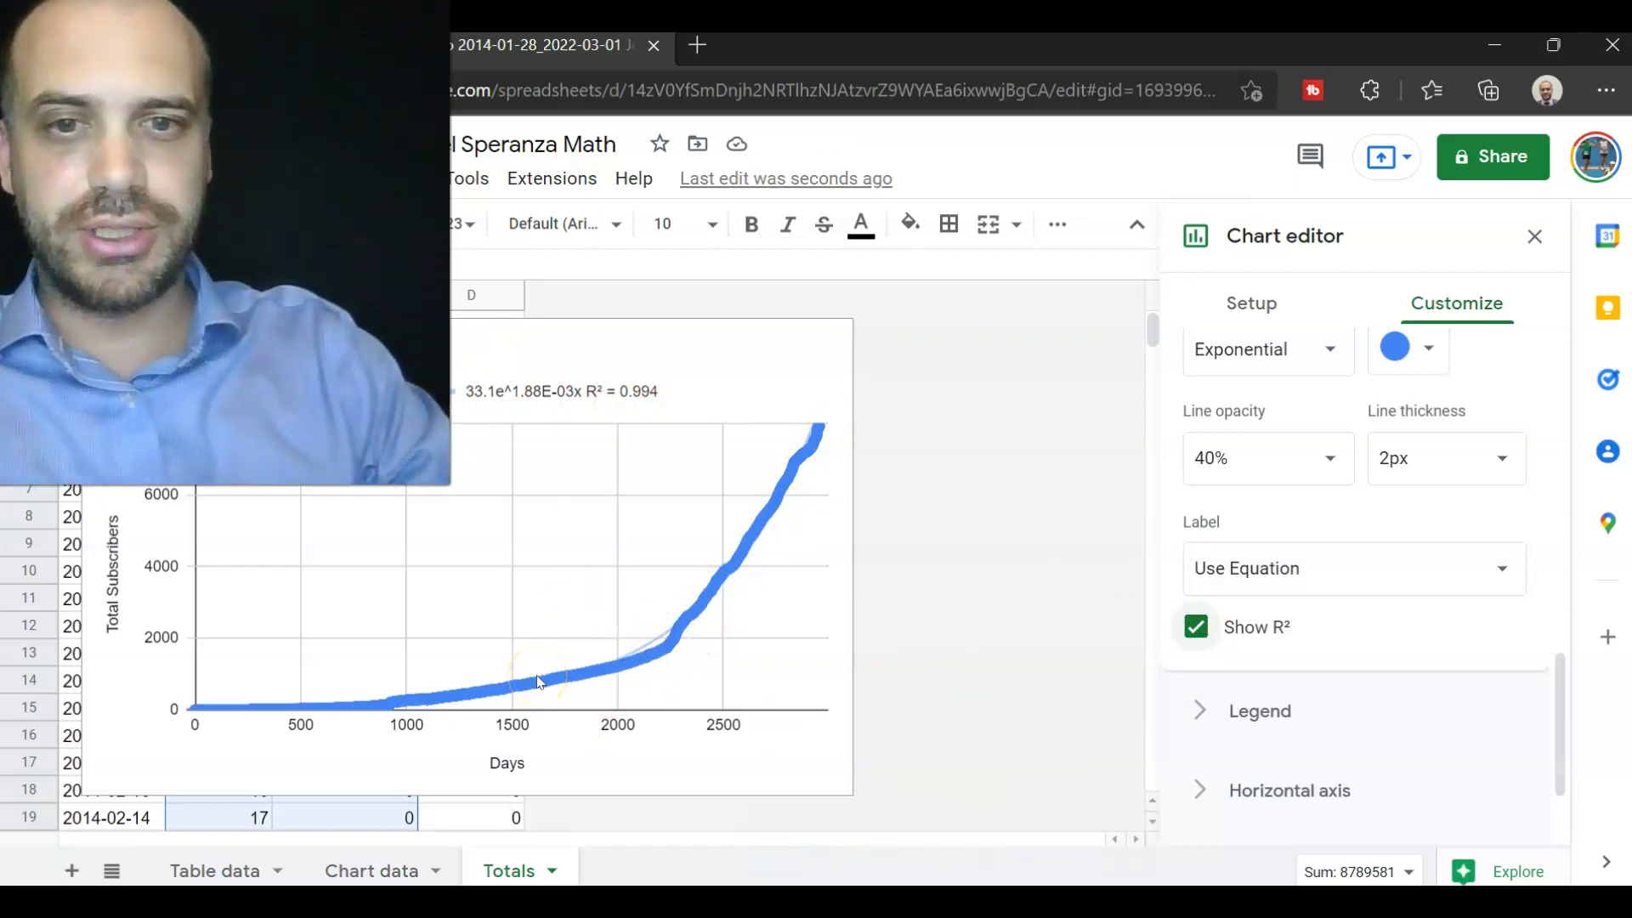
Step: Set the chart's horizontal axis maximum to 4300 days
left_click(536, 724)
scroll(1279, 682, "down", 1)
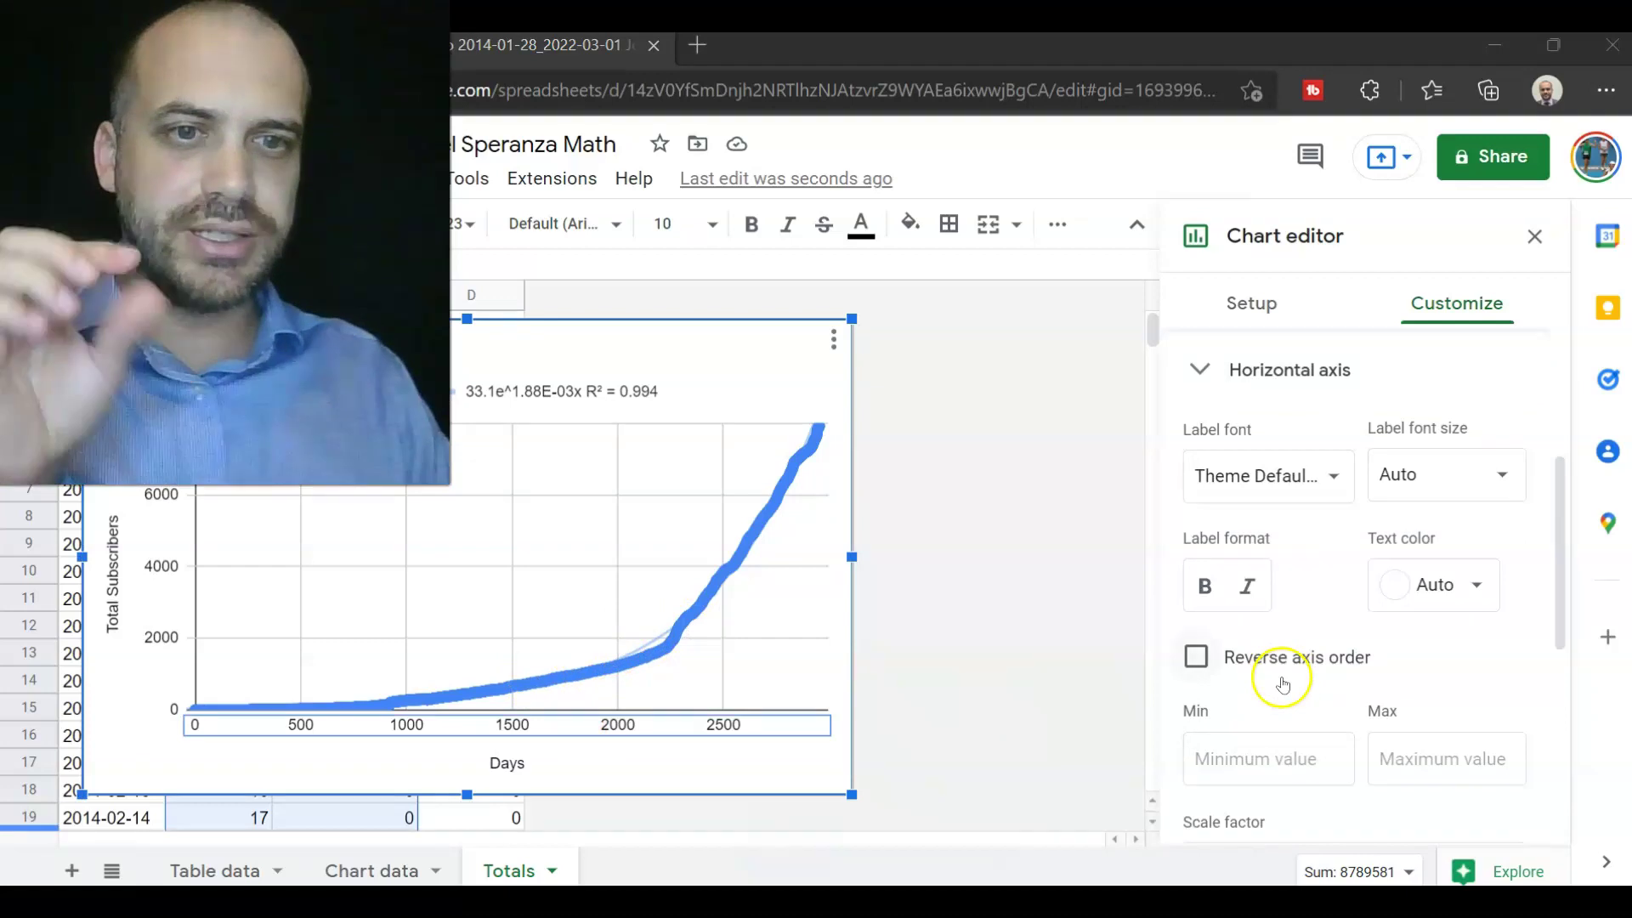
scroll(1283, 685, "down", 1)
left_click(1424, 680)
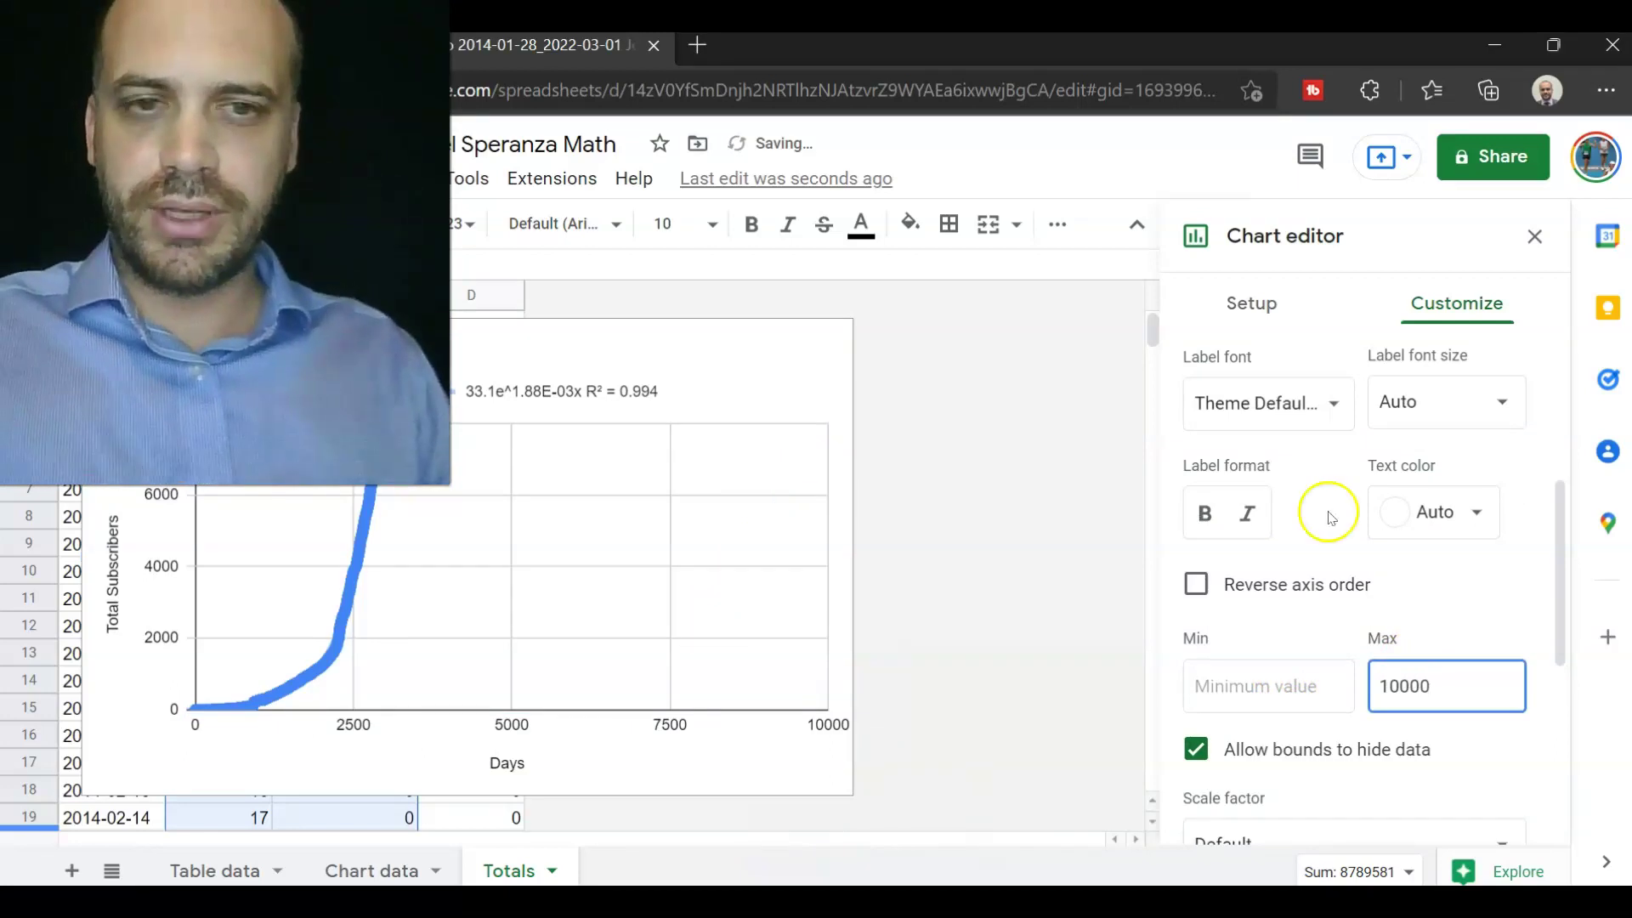
left_click(151, 493)
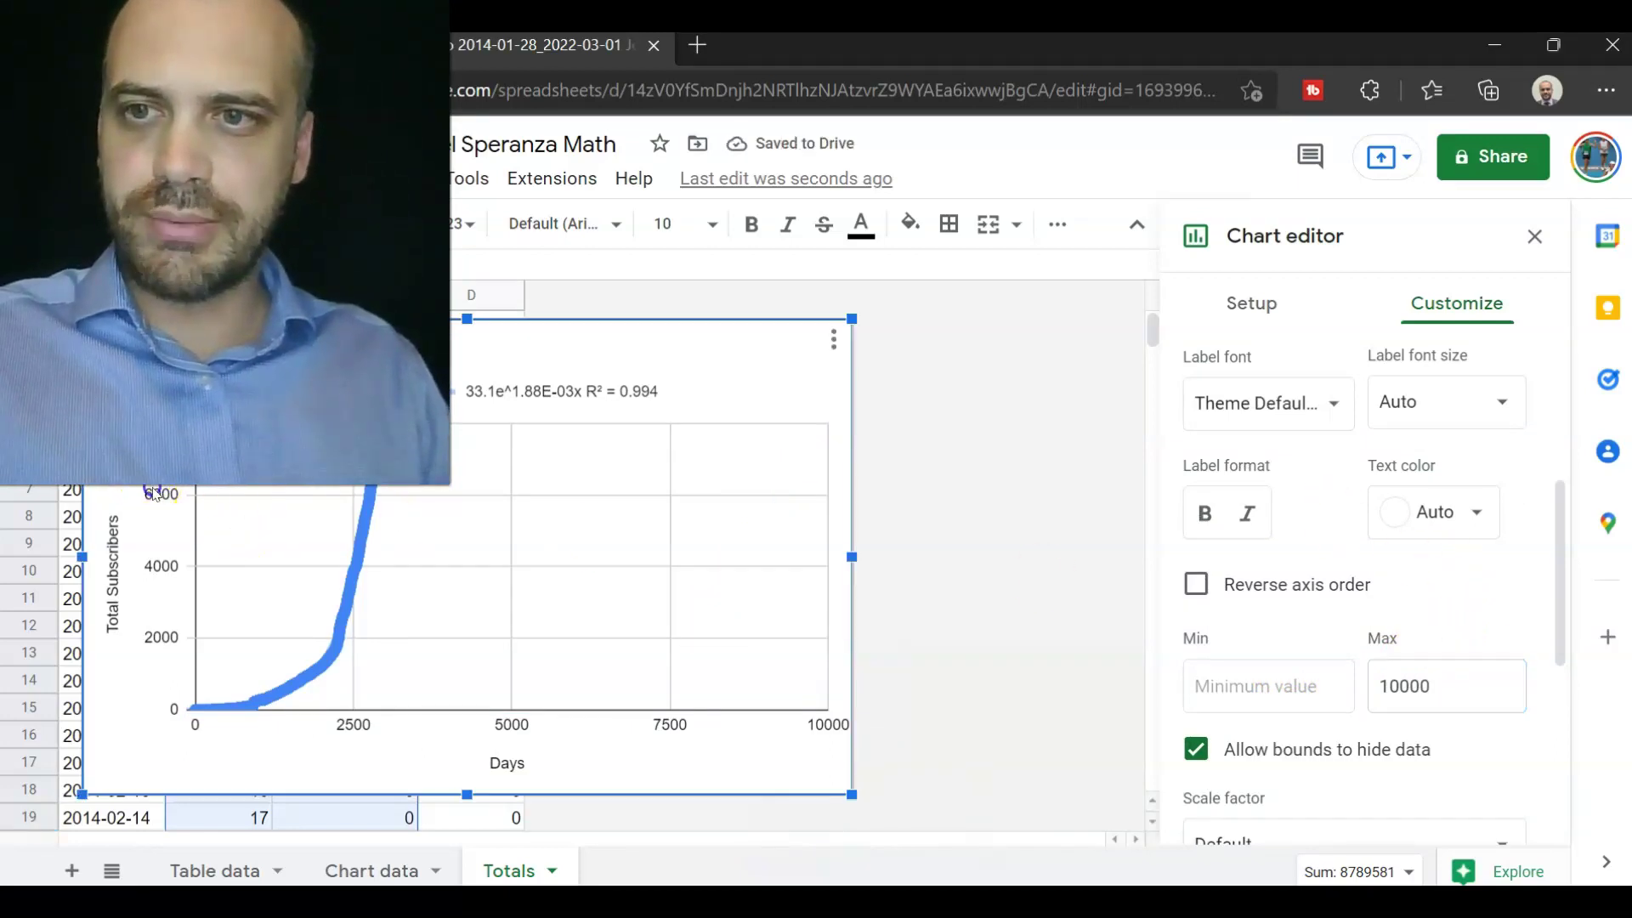
Step: Edit the vertical axis maximum, entering 10000 and then undoing it
left_click(161, 510)
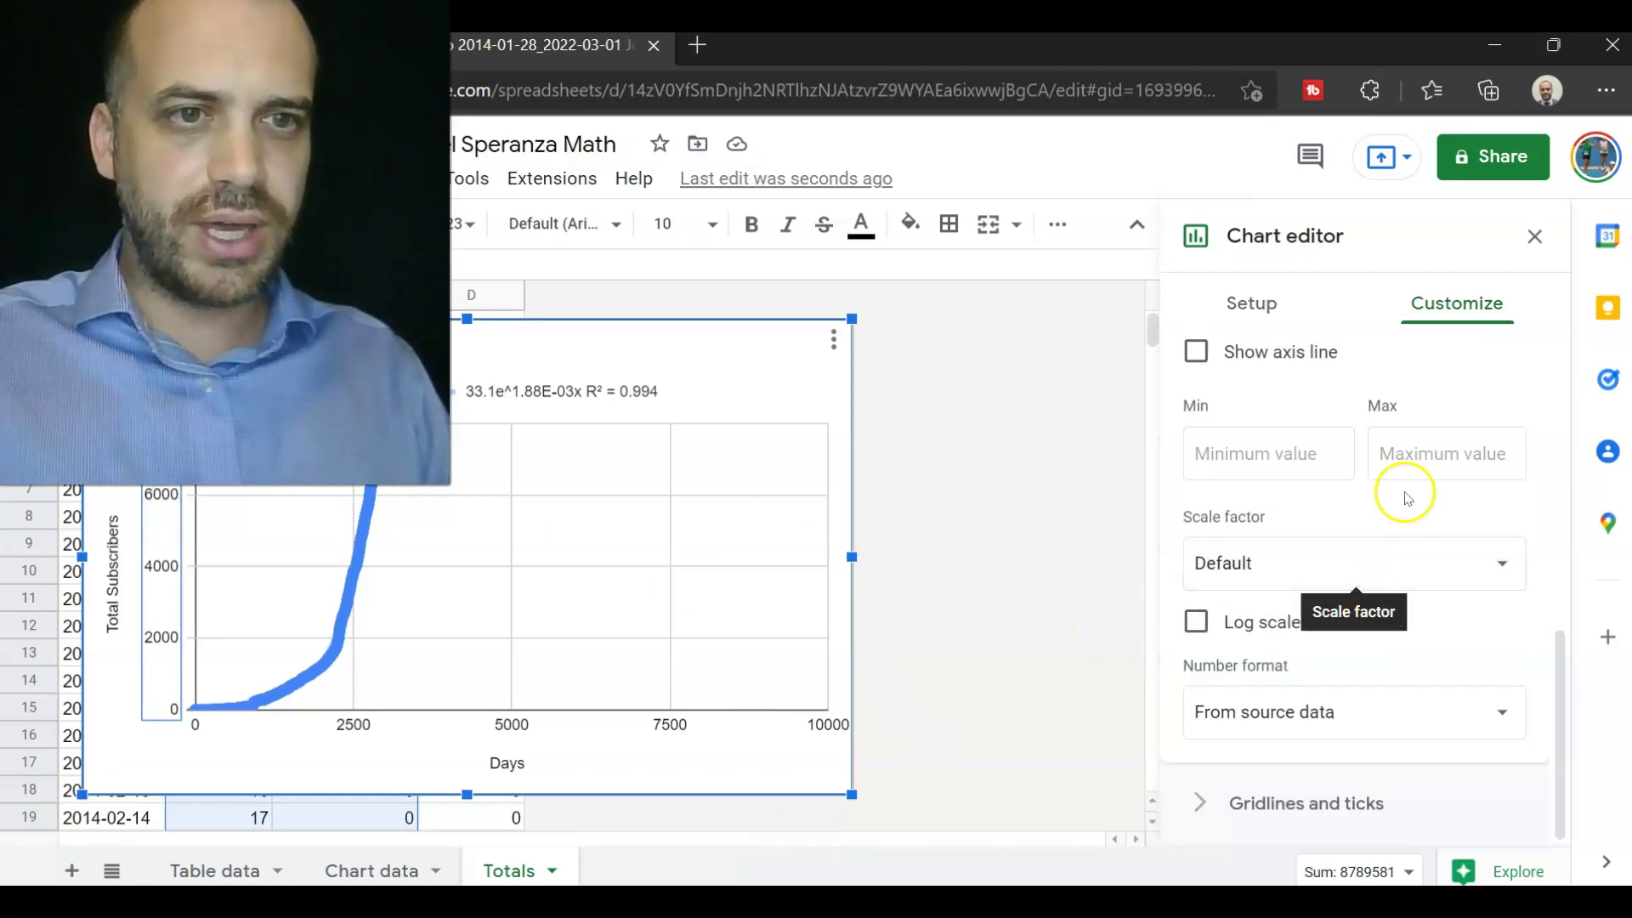
left_click(1413, 451)
type("100000")
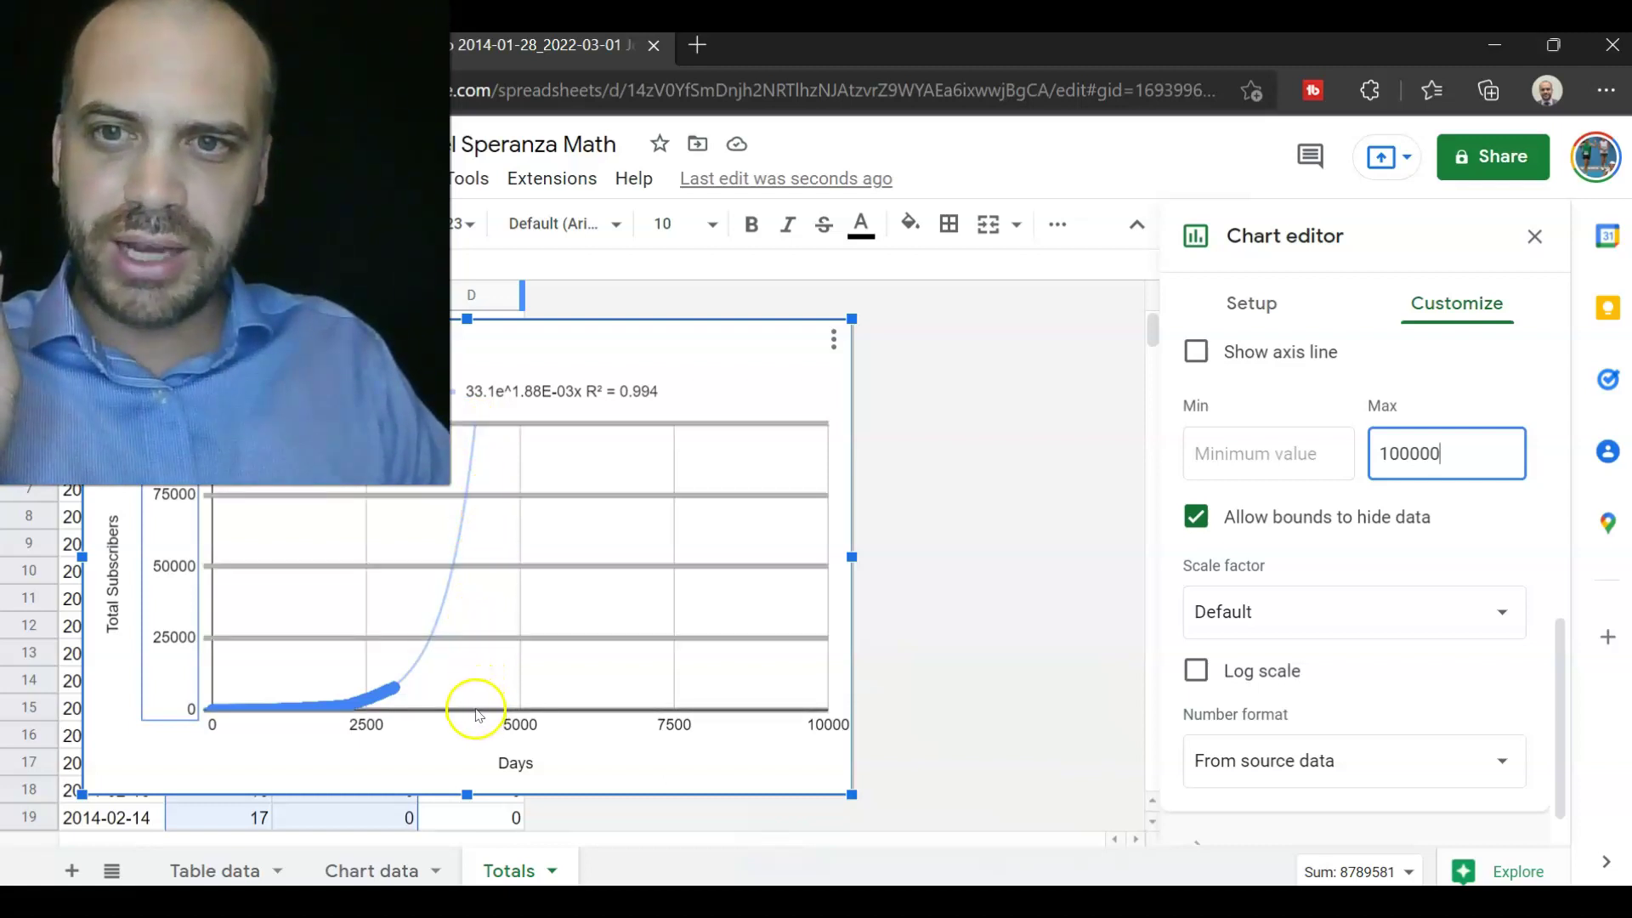
key("ctrl+z")
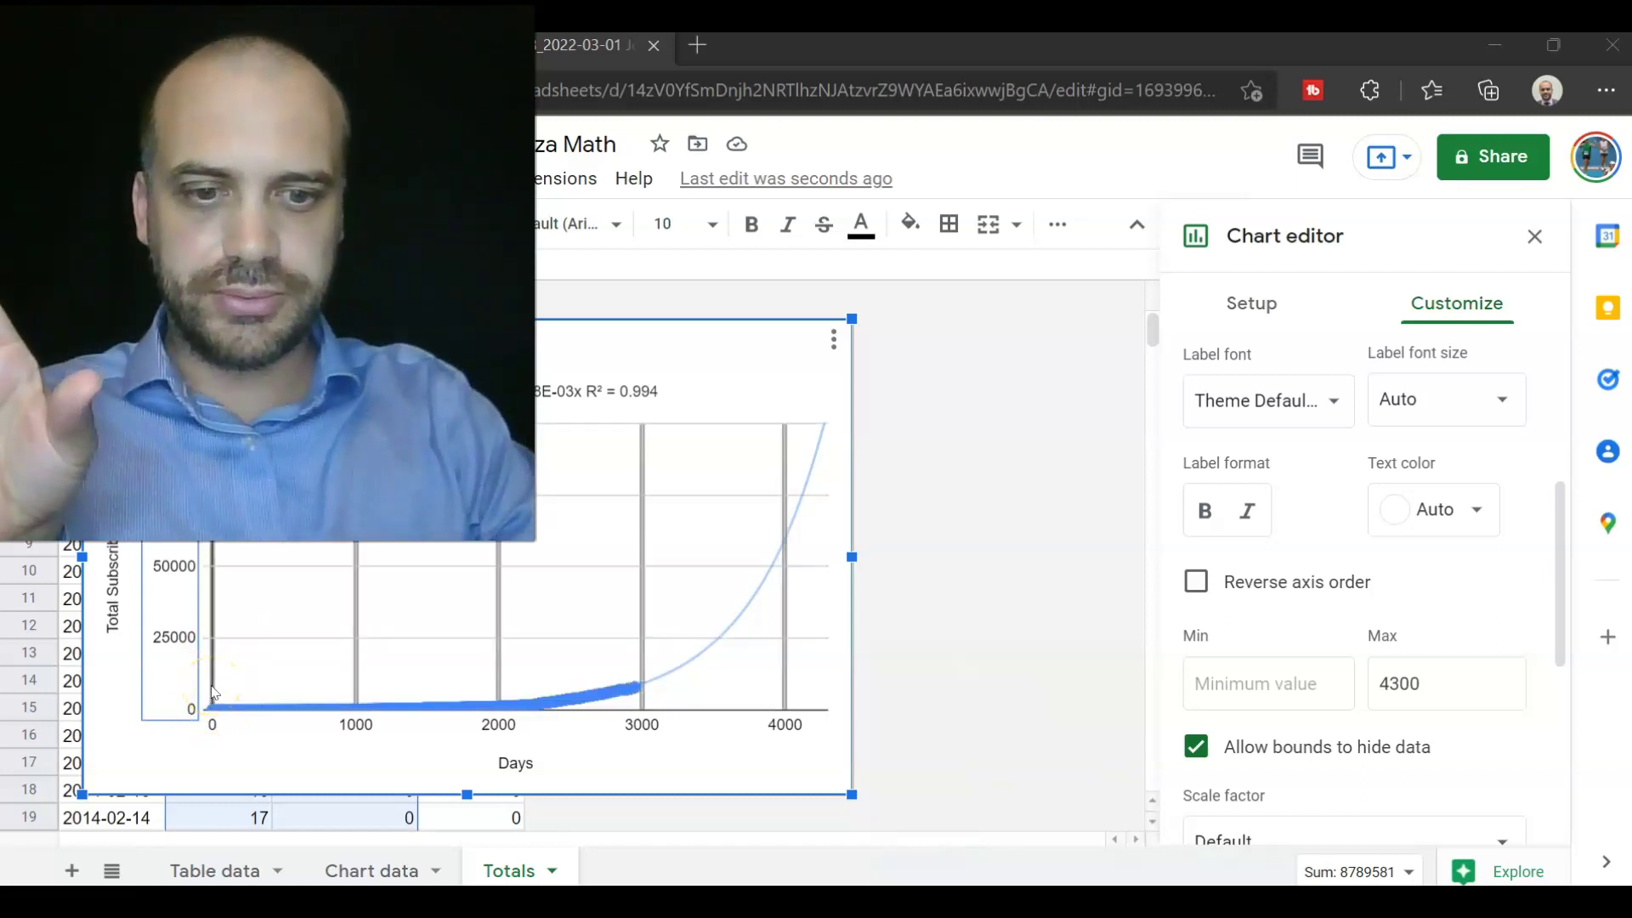
Step: Below the data, enter =4300-2953 in B2957 to get 1347 remaining days
key("Escape")
key("ctrl+Down")
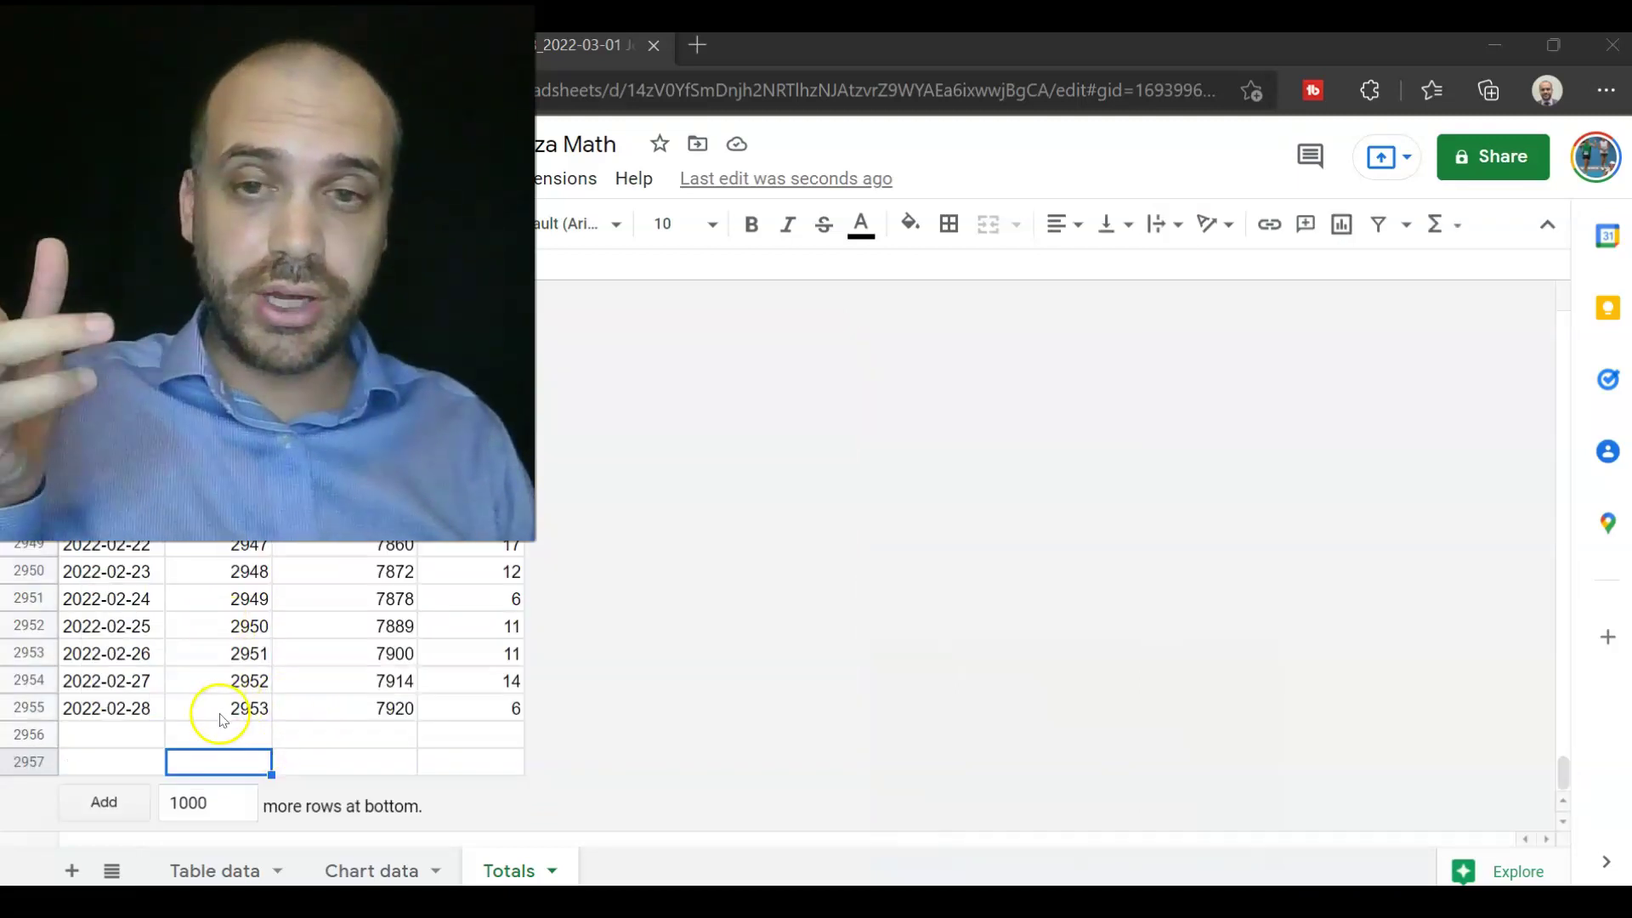
left_click(222, 764)
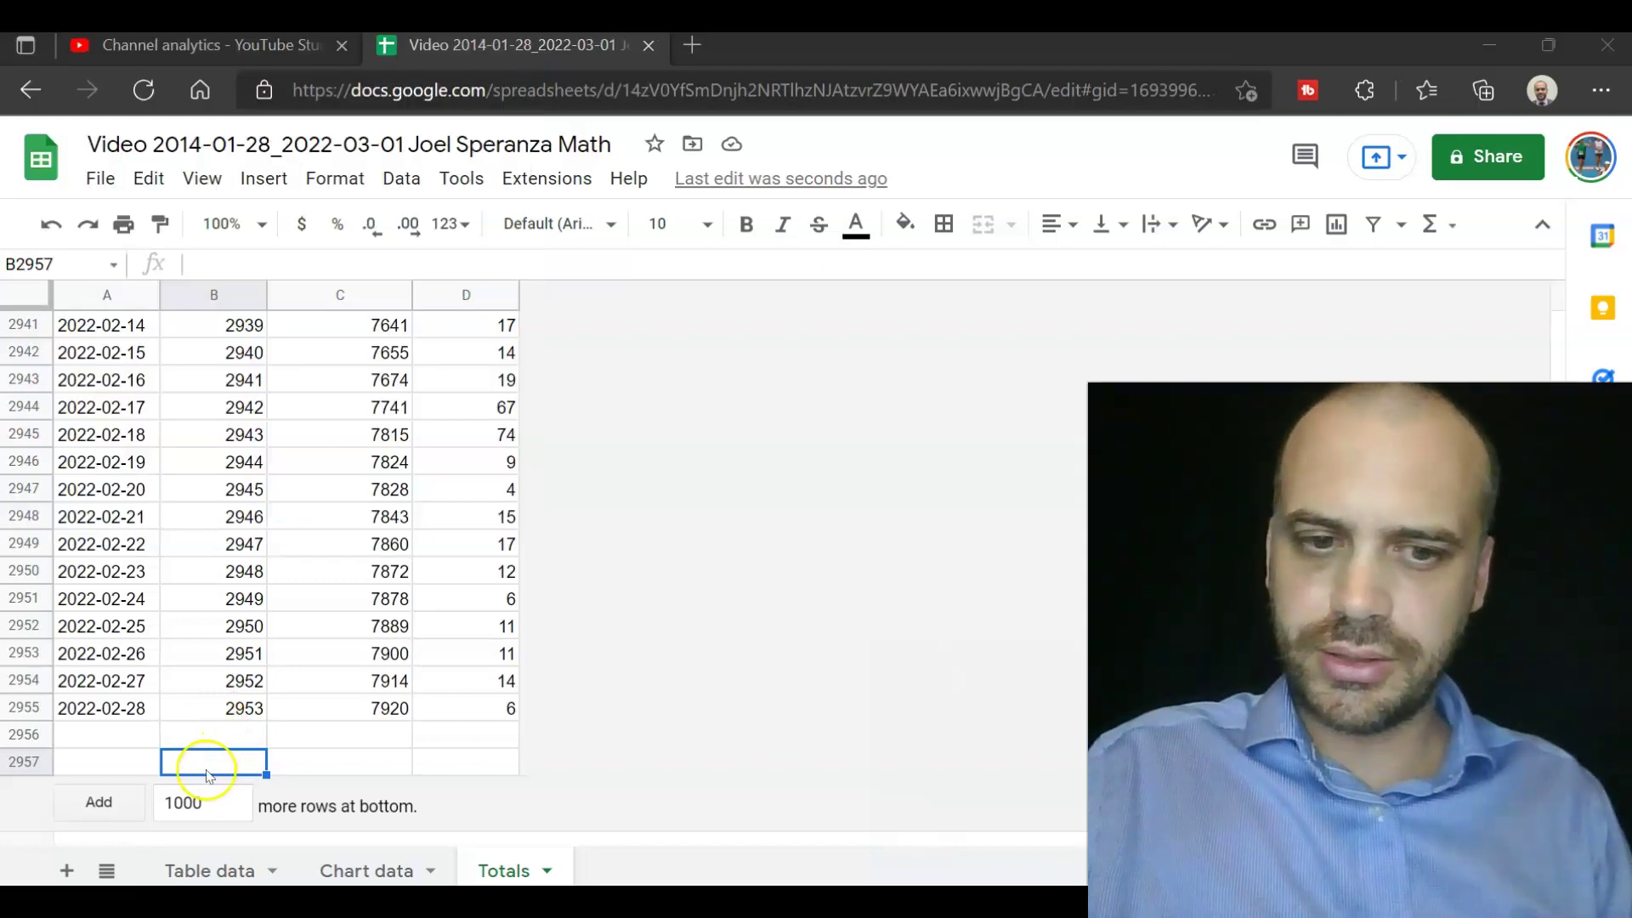
type("=43")
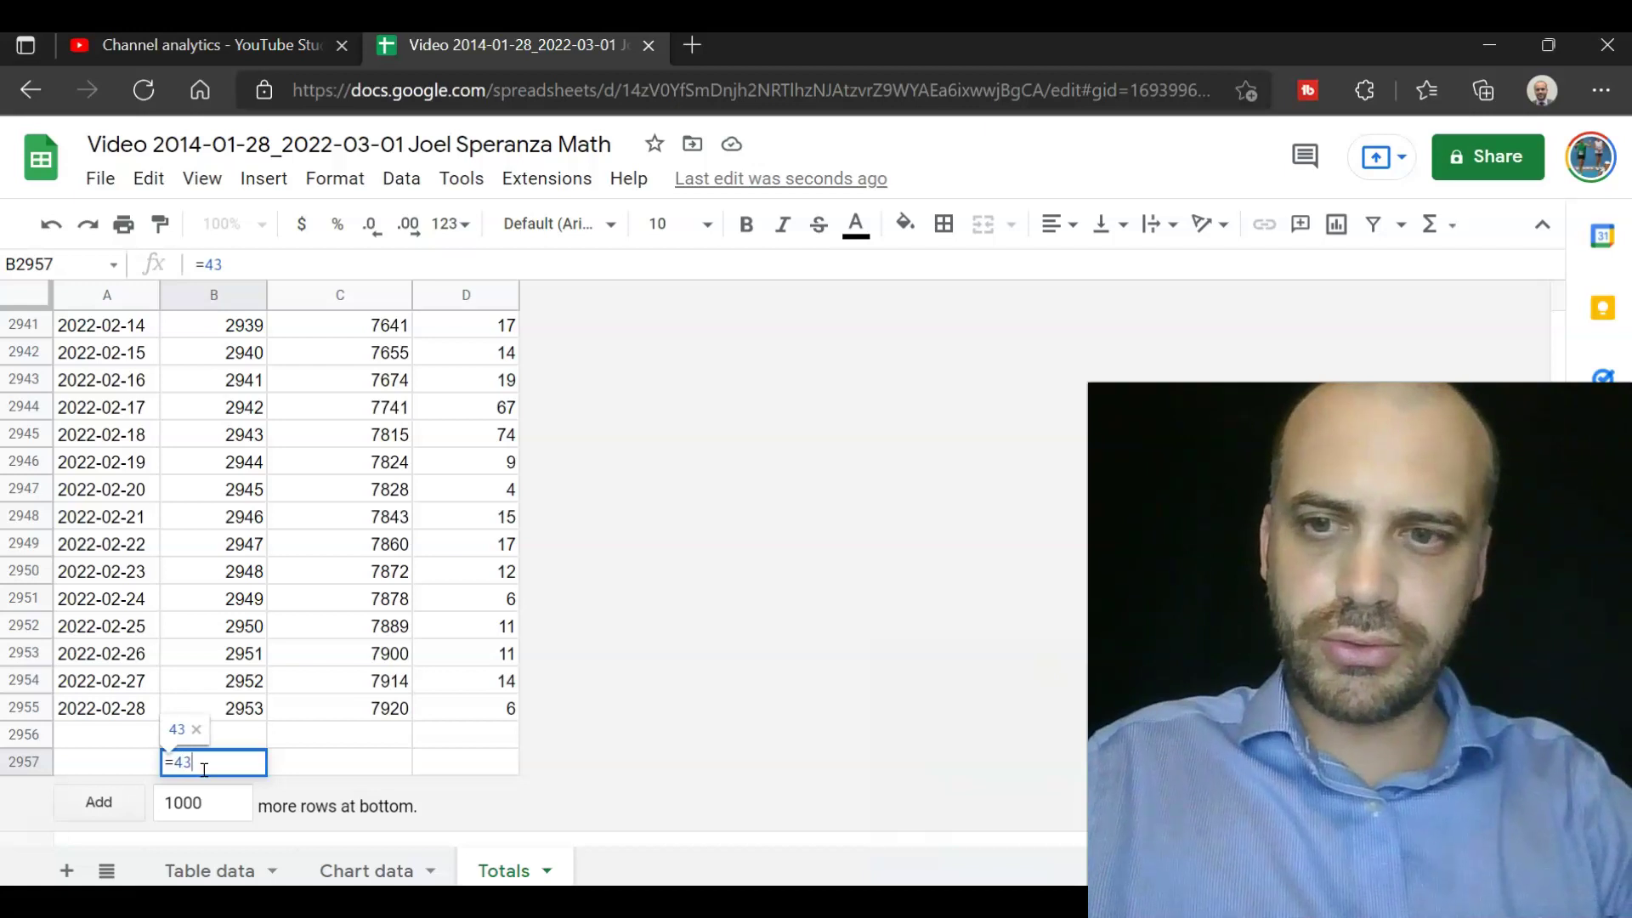
type("00-2")
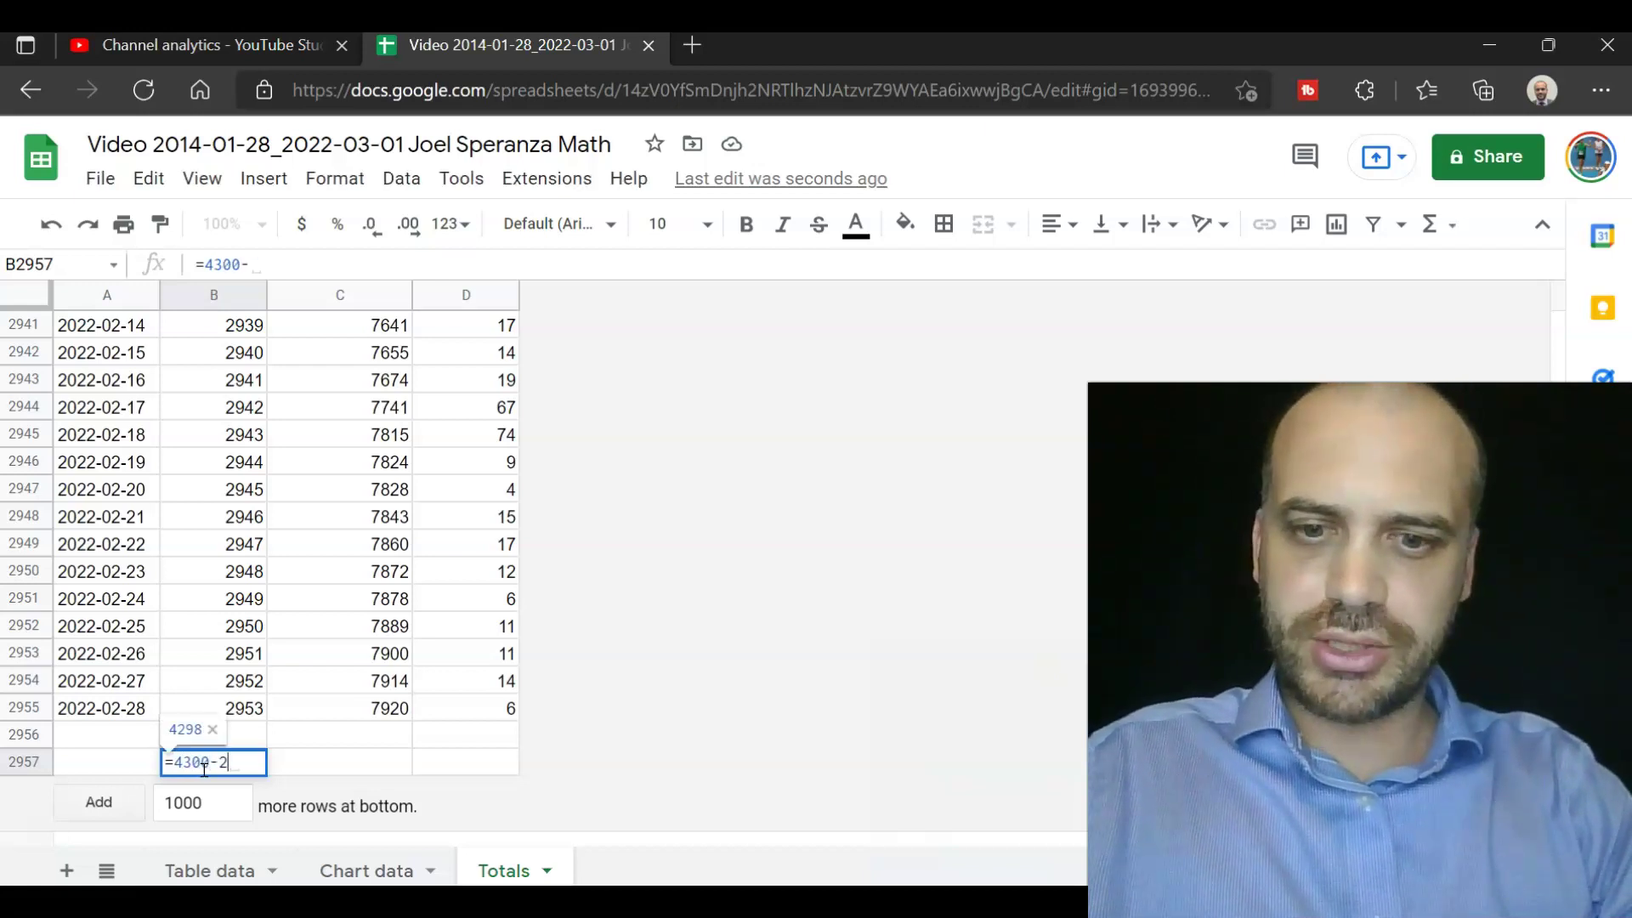
type("953")
key("Return")
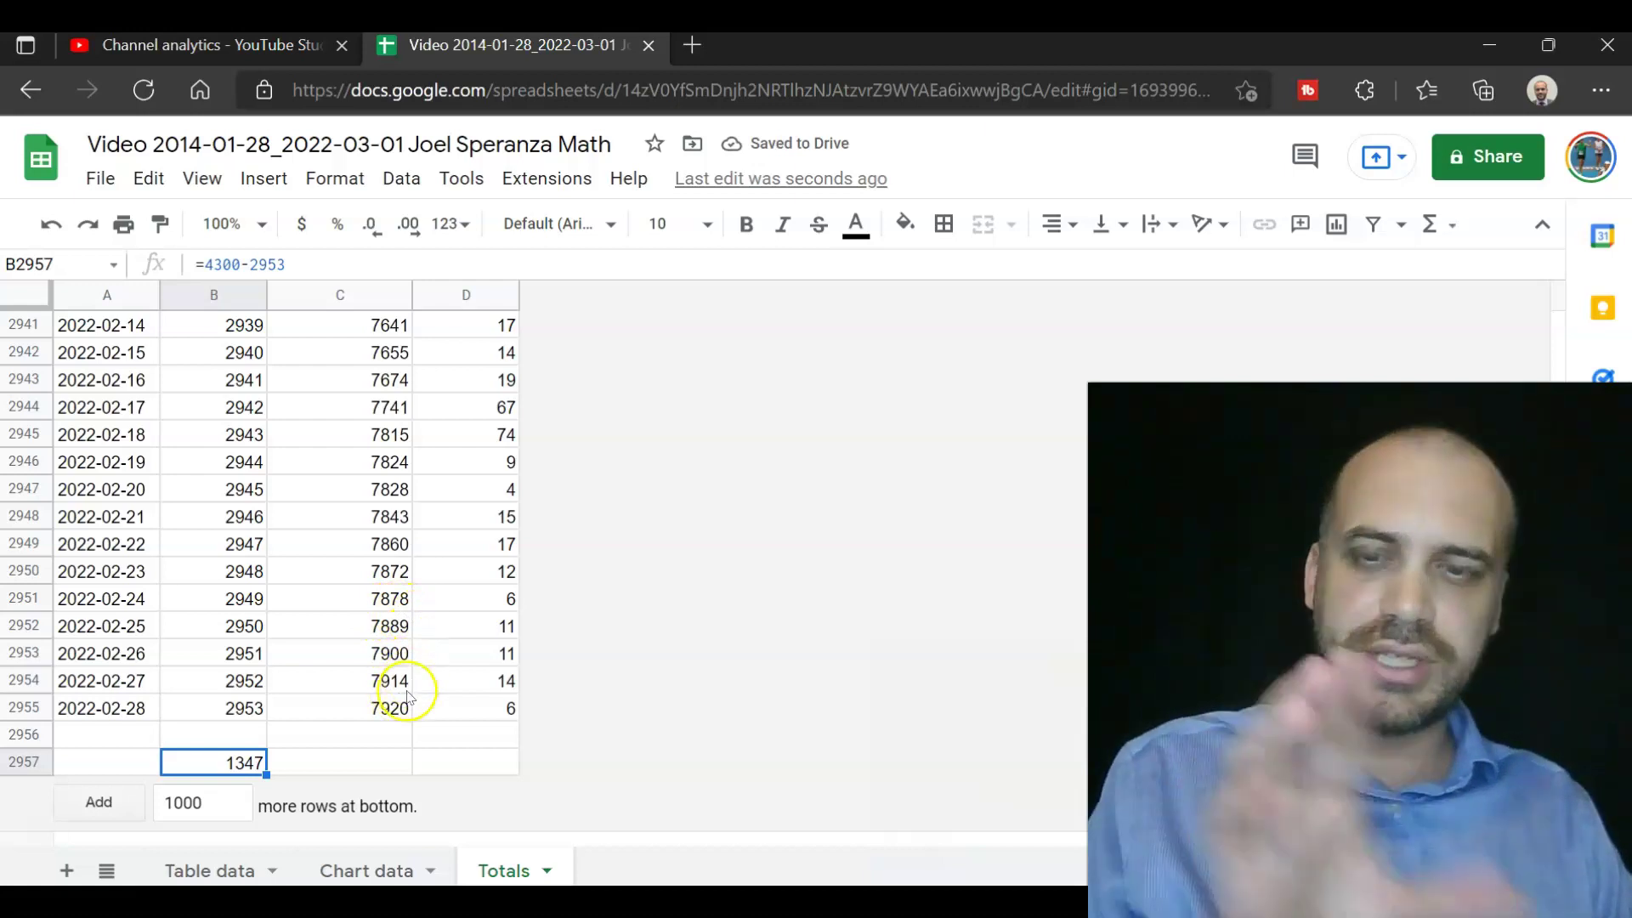
Step: Enter =B2957/365 in C2957 to convert the days to about 3.69 years
left_click(346, 762)
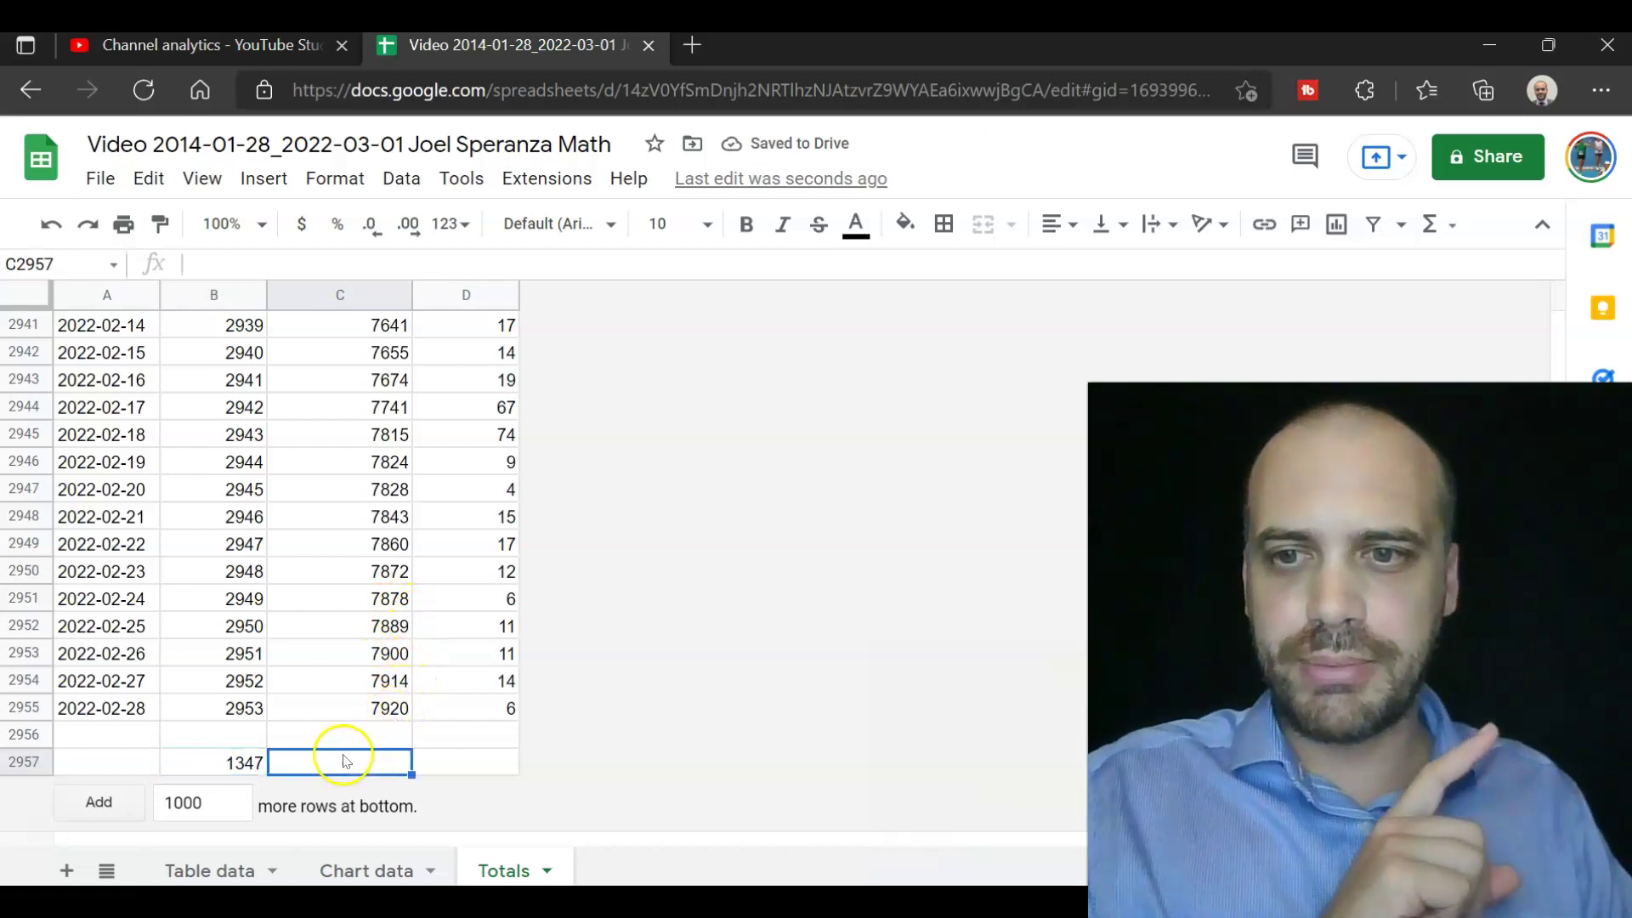
type("=")
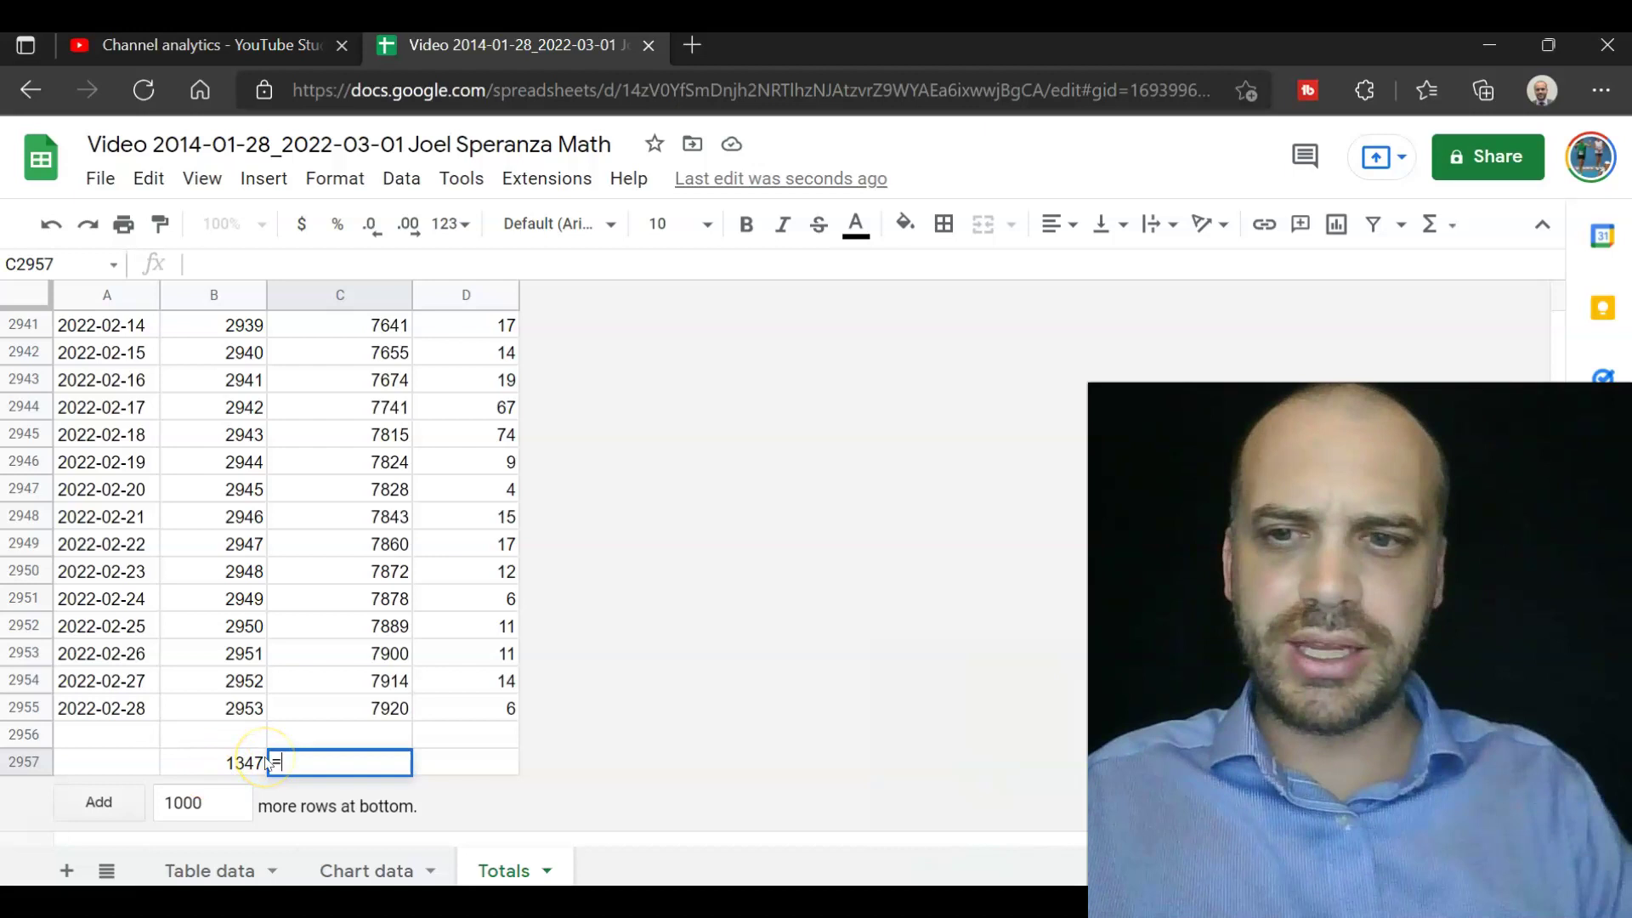
left_click(223, 763)
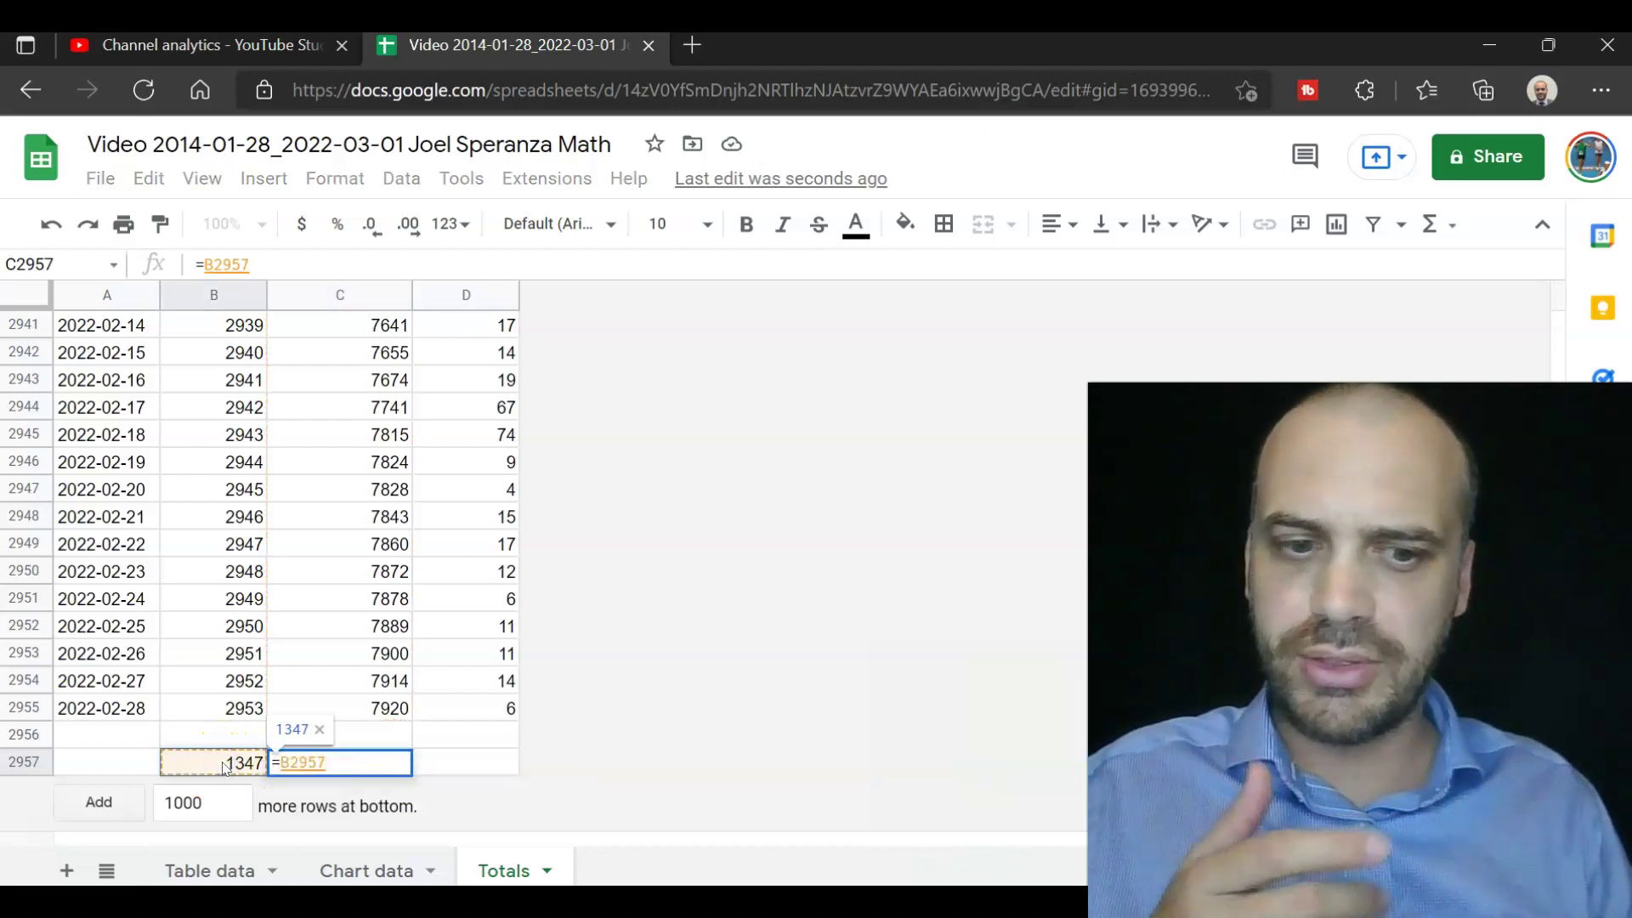
type("/365")
key("Return")
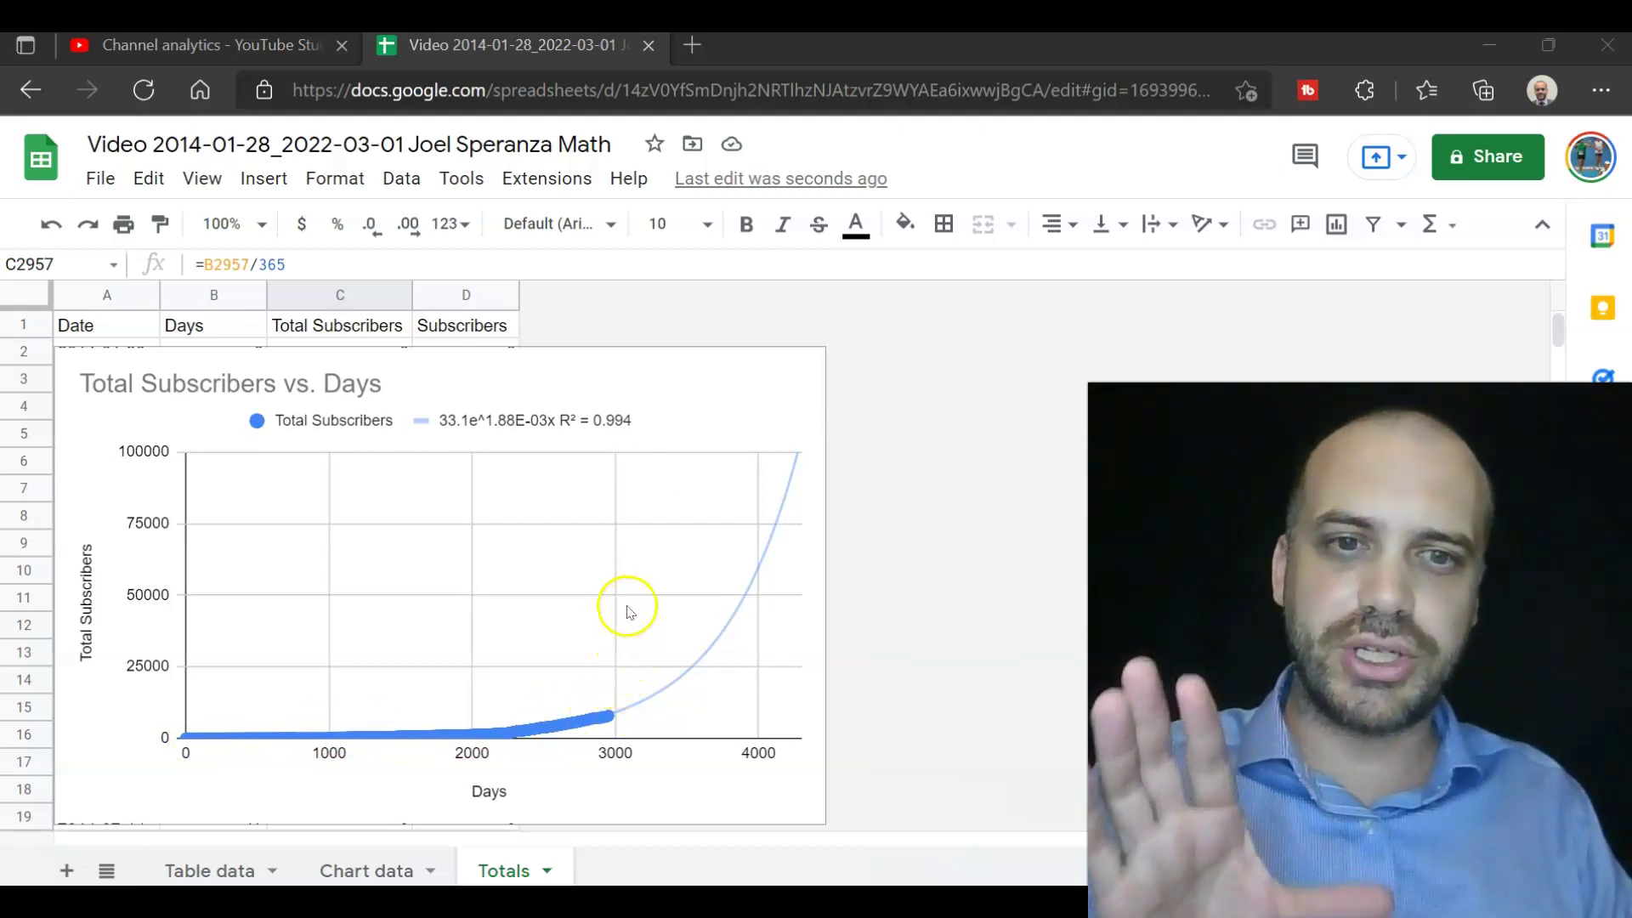
Step: Delete the subscribers-vs-days chart and review the VLOOKUP formulas for the 2015 and 2016 totals
left_click(697, 405)
key("Delete")
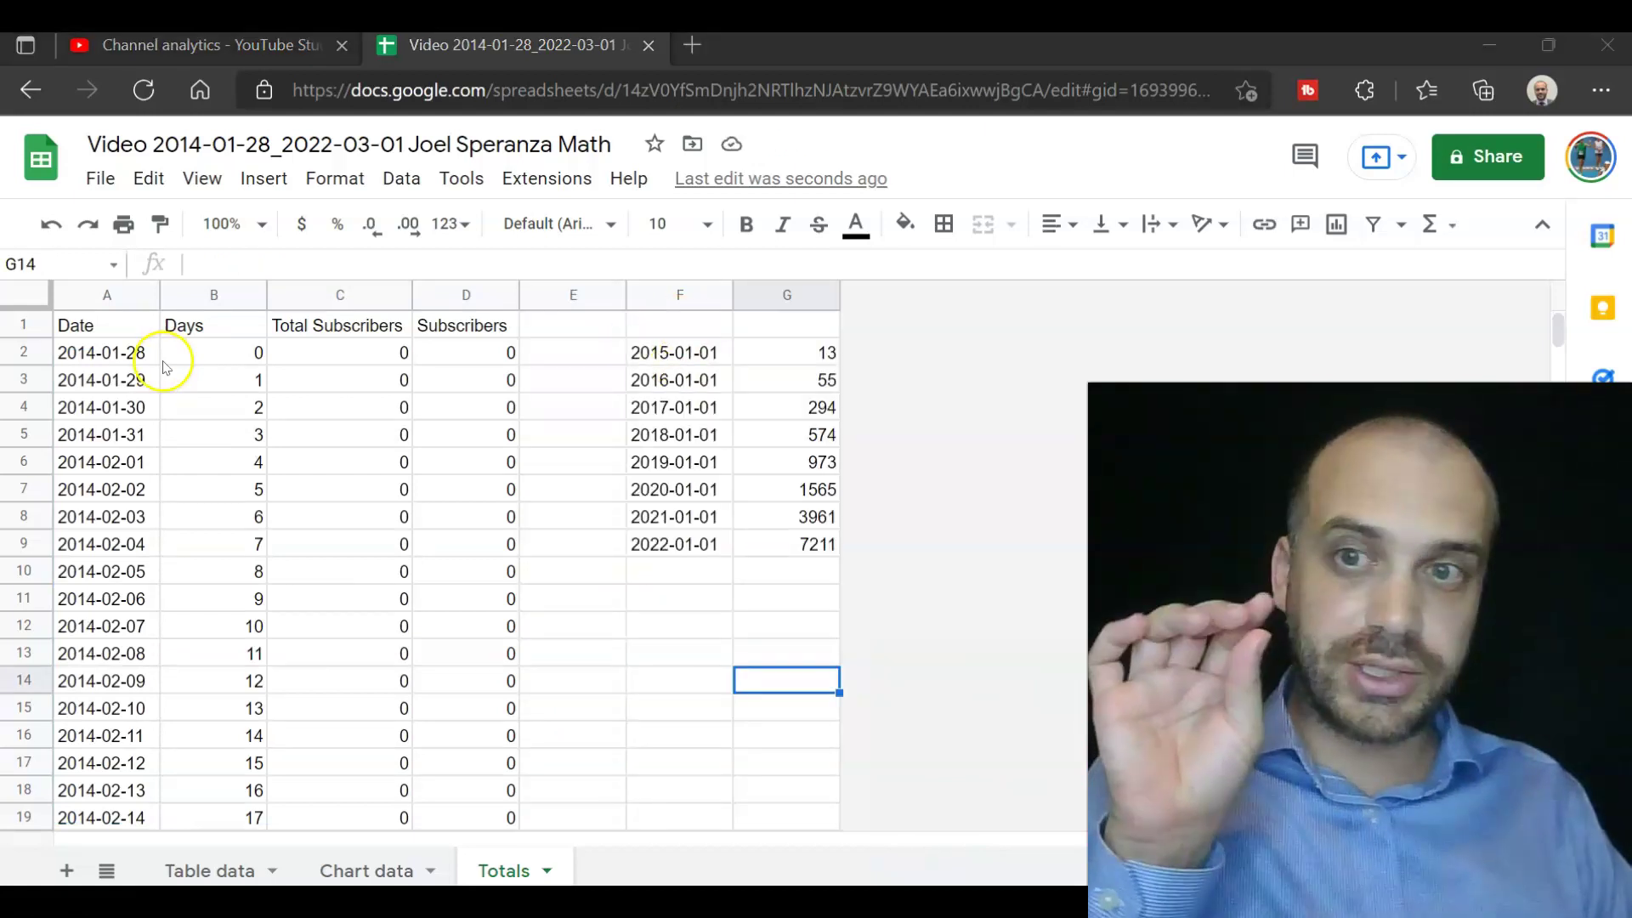
left_click(675, 364)
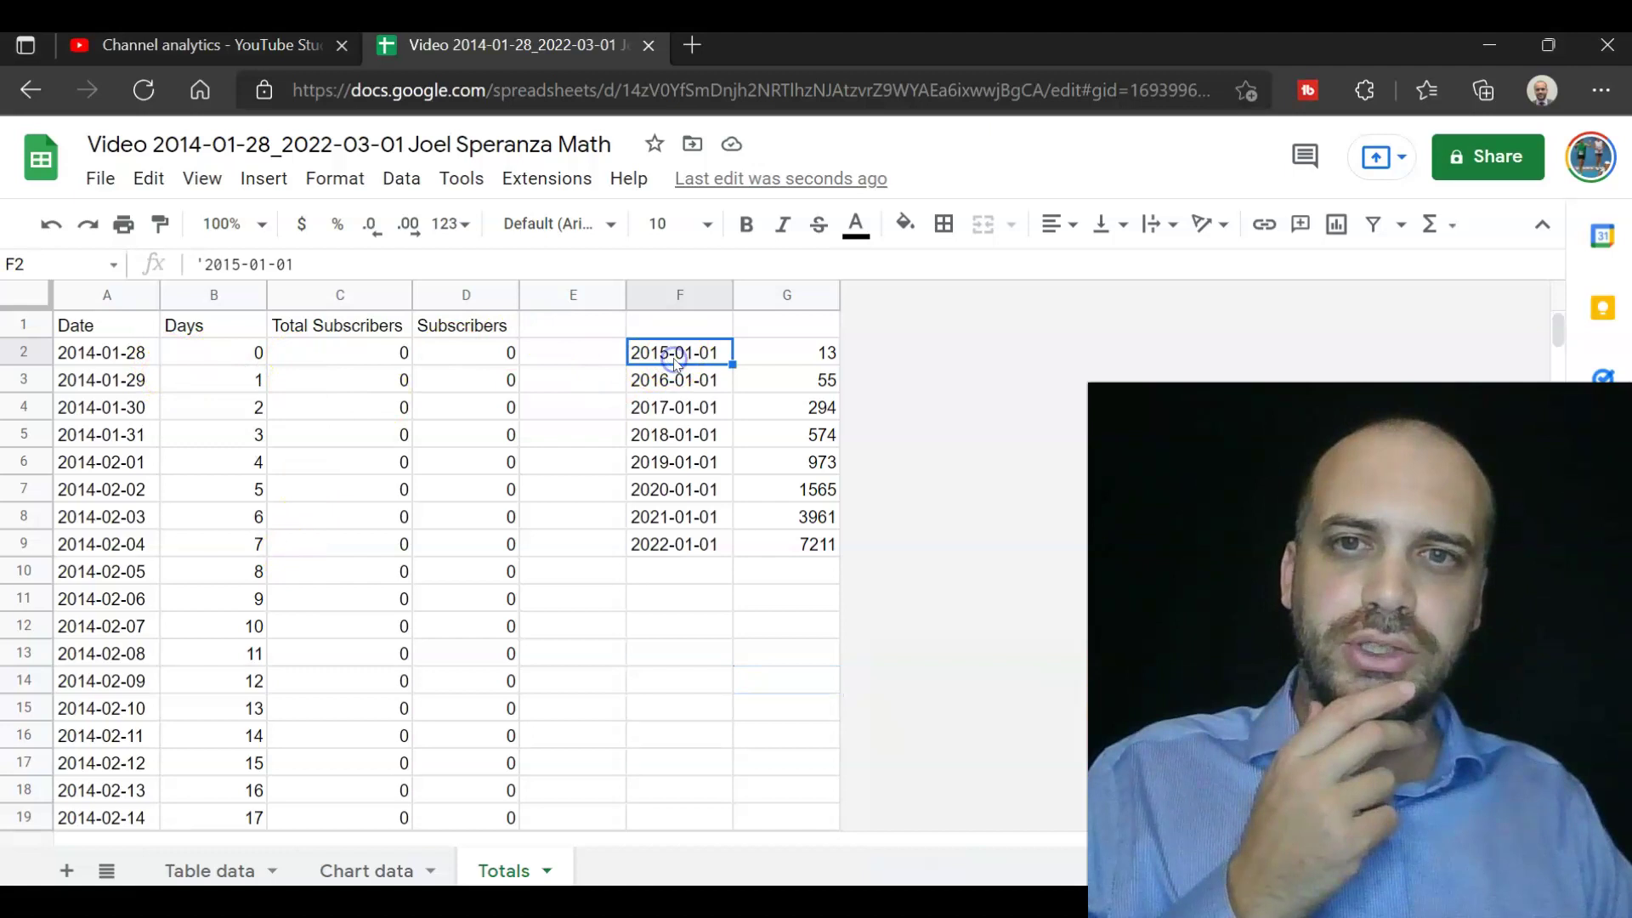
left_click(804, 352)
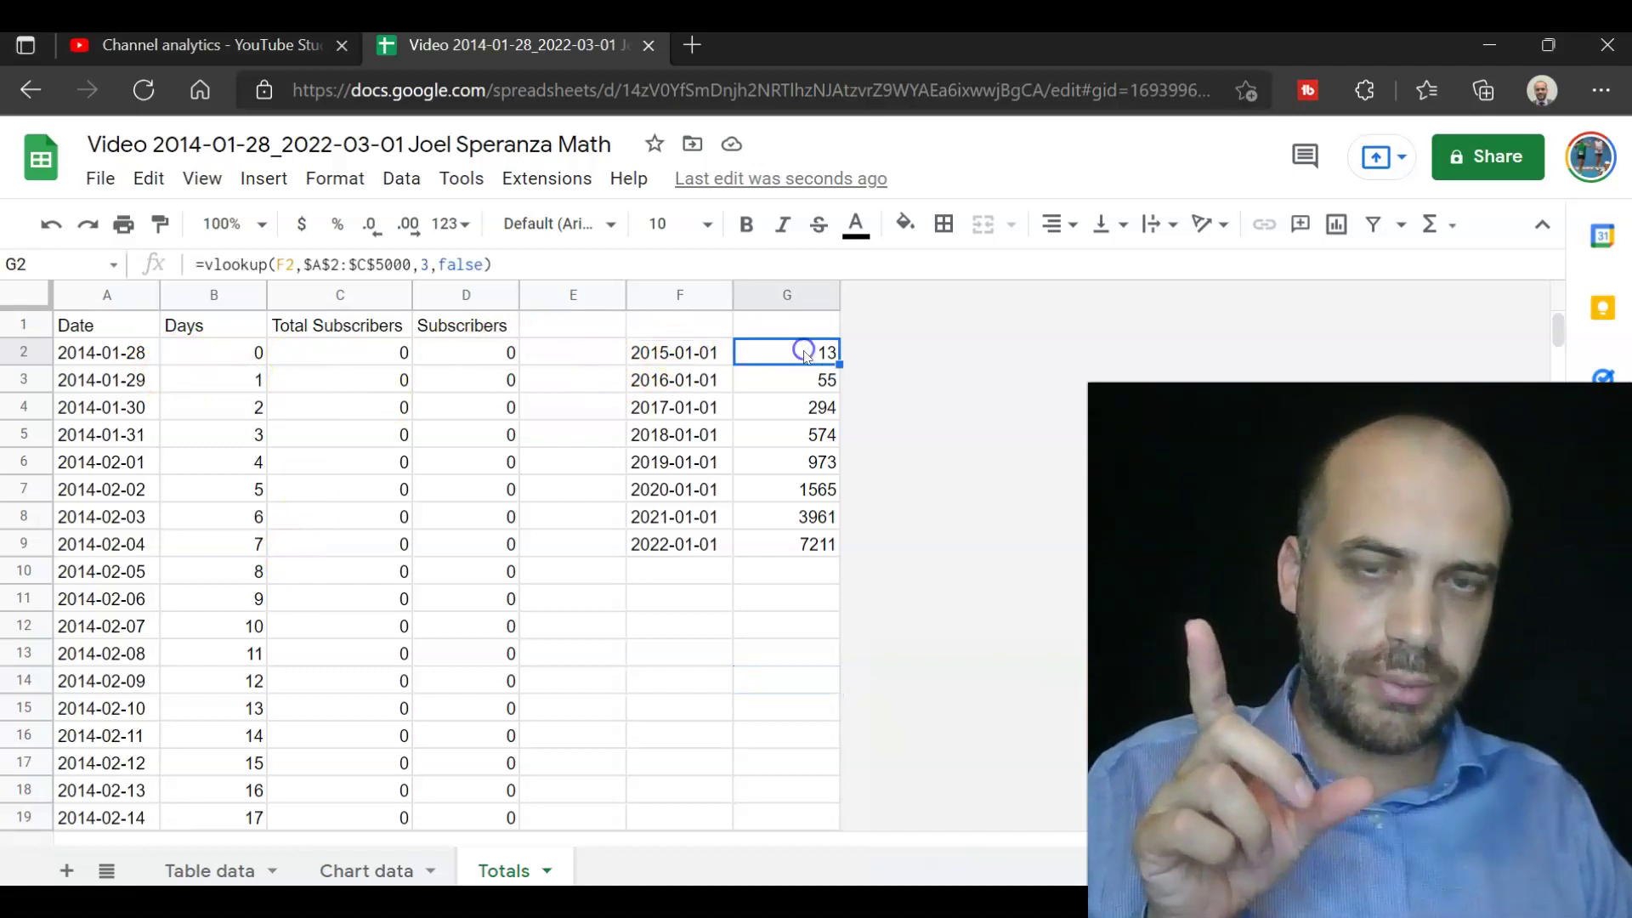
left_click(668, 379)
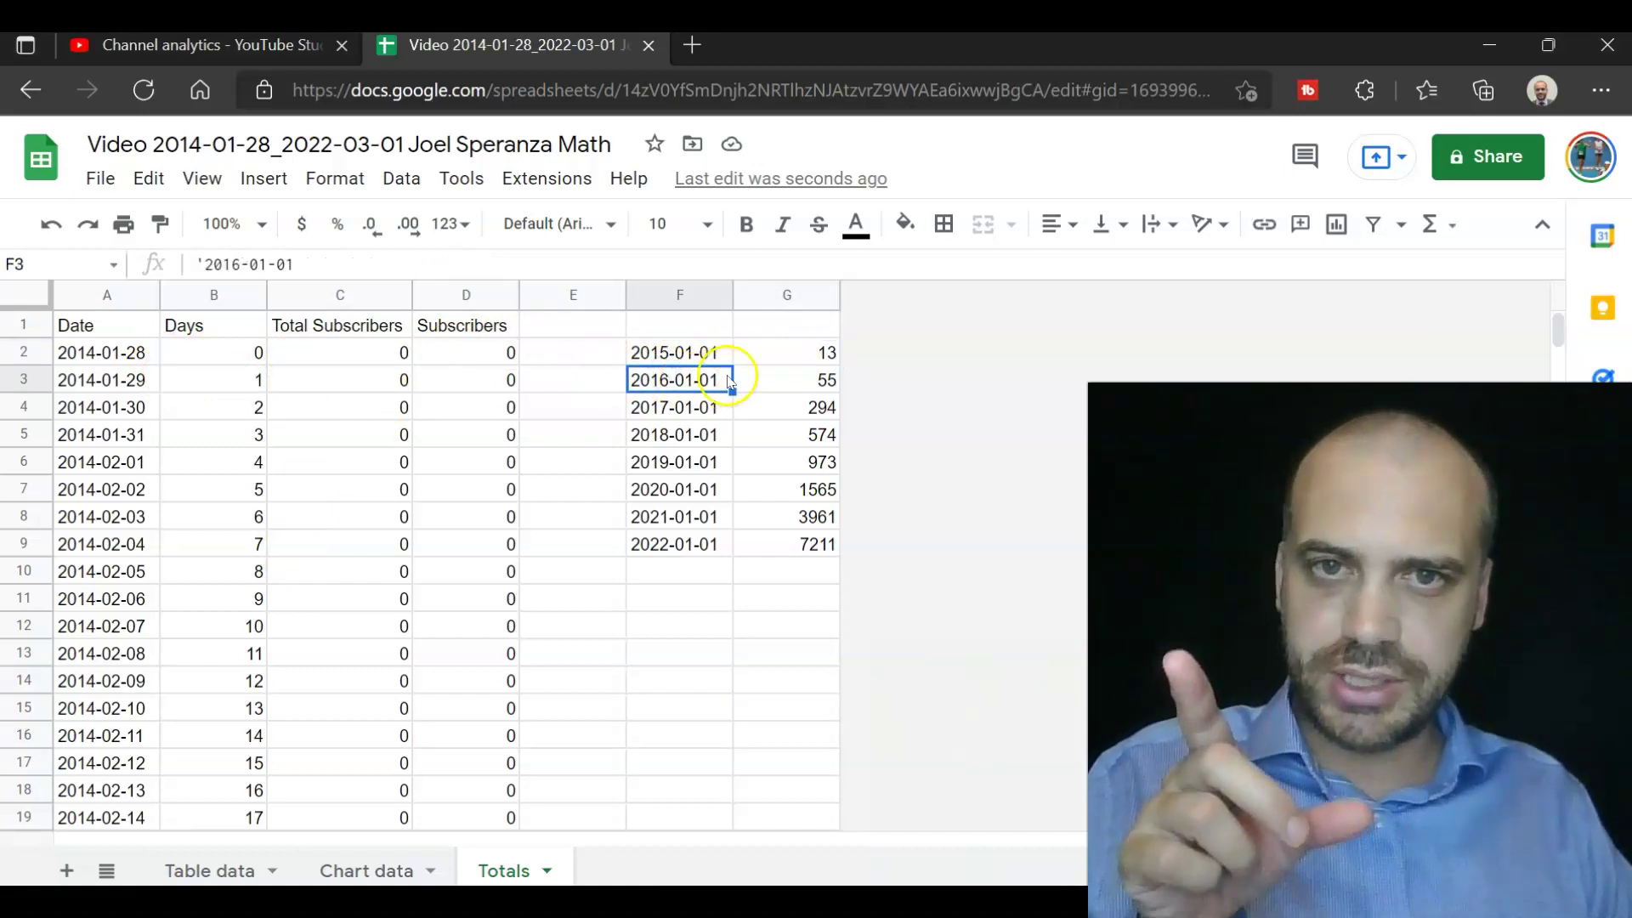
left_click(800, 377)
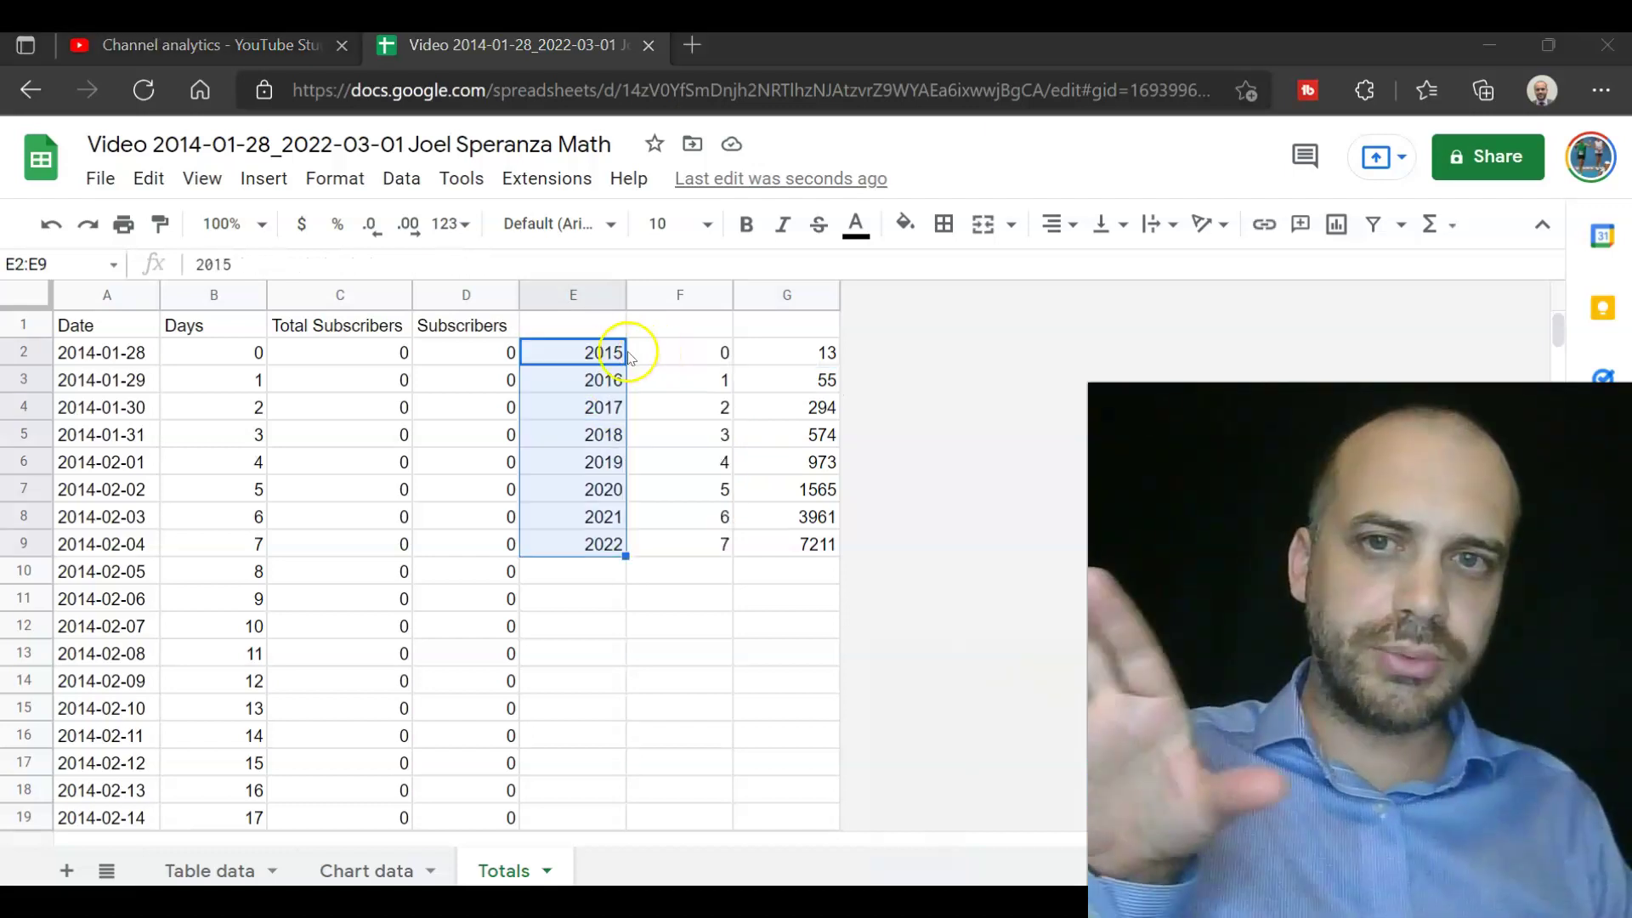
Step: Check the 2015 and 2016 year indices, then select the year indices and subscriber totals
left_click(587, 352)
left_click(718, 353)
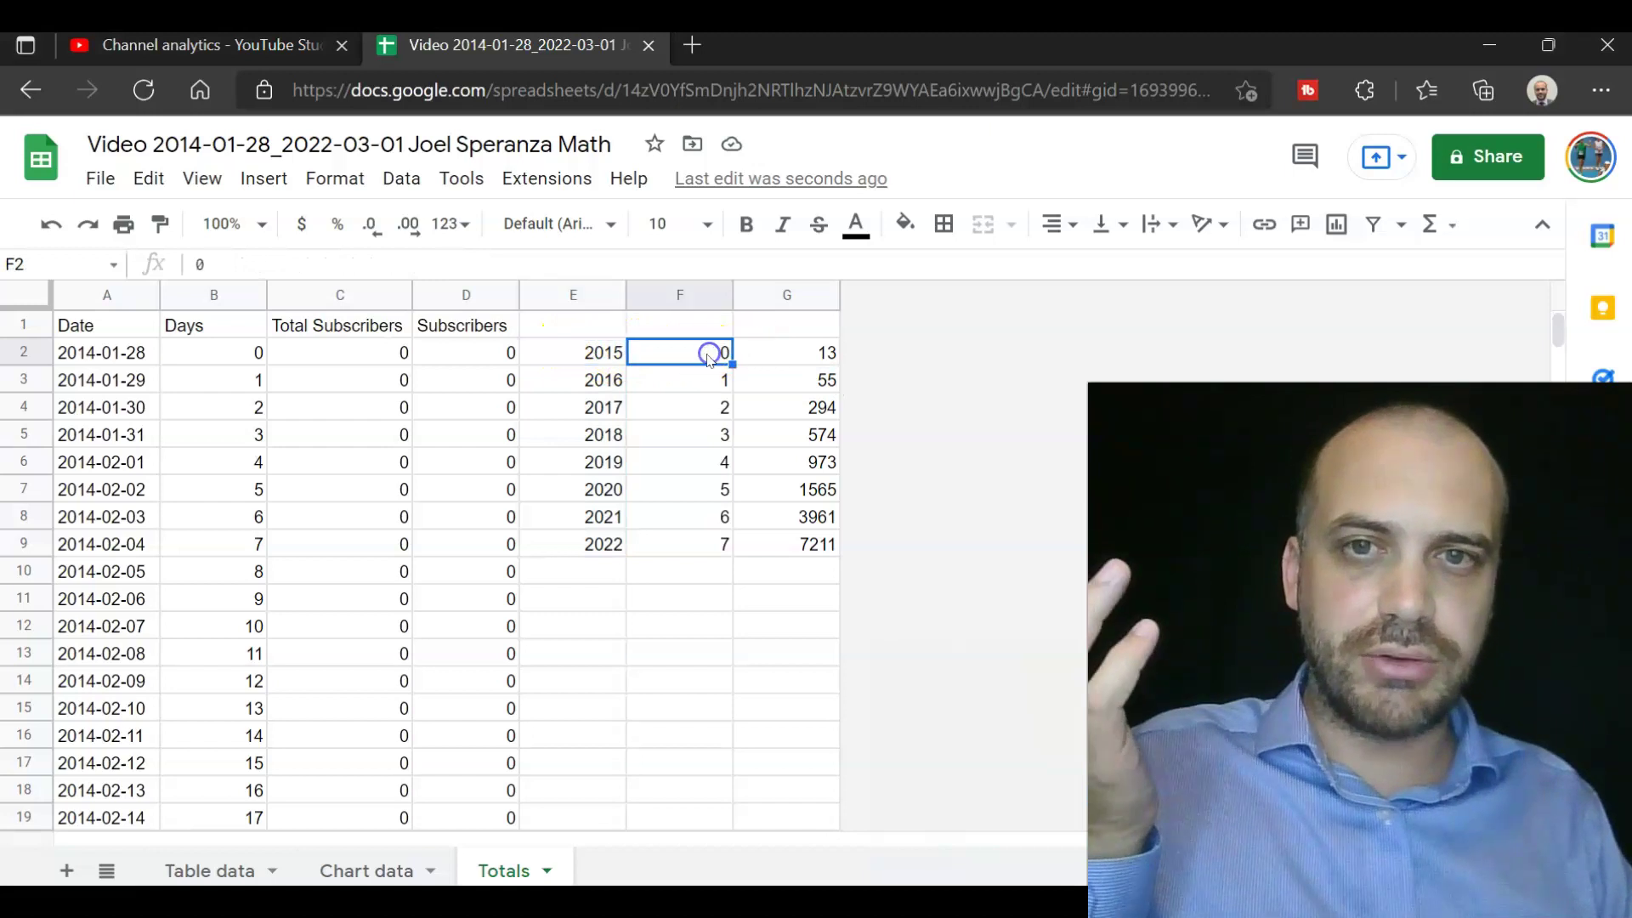
left_click(605, 379)
left_click(726, 382)
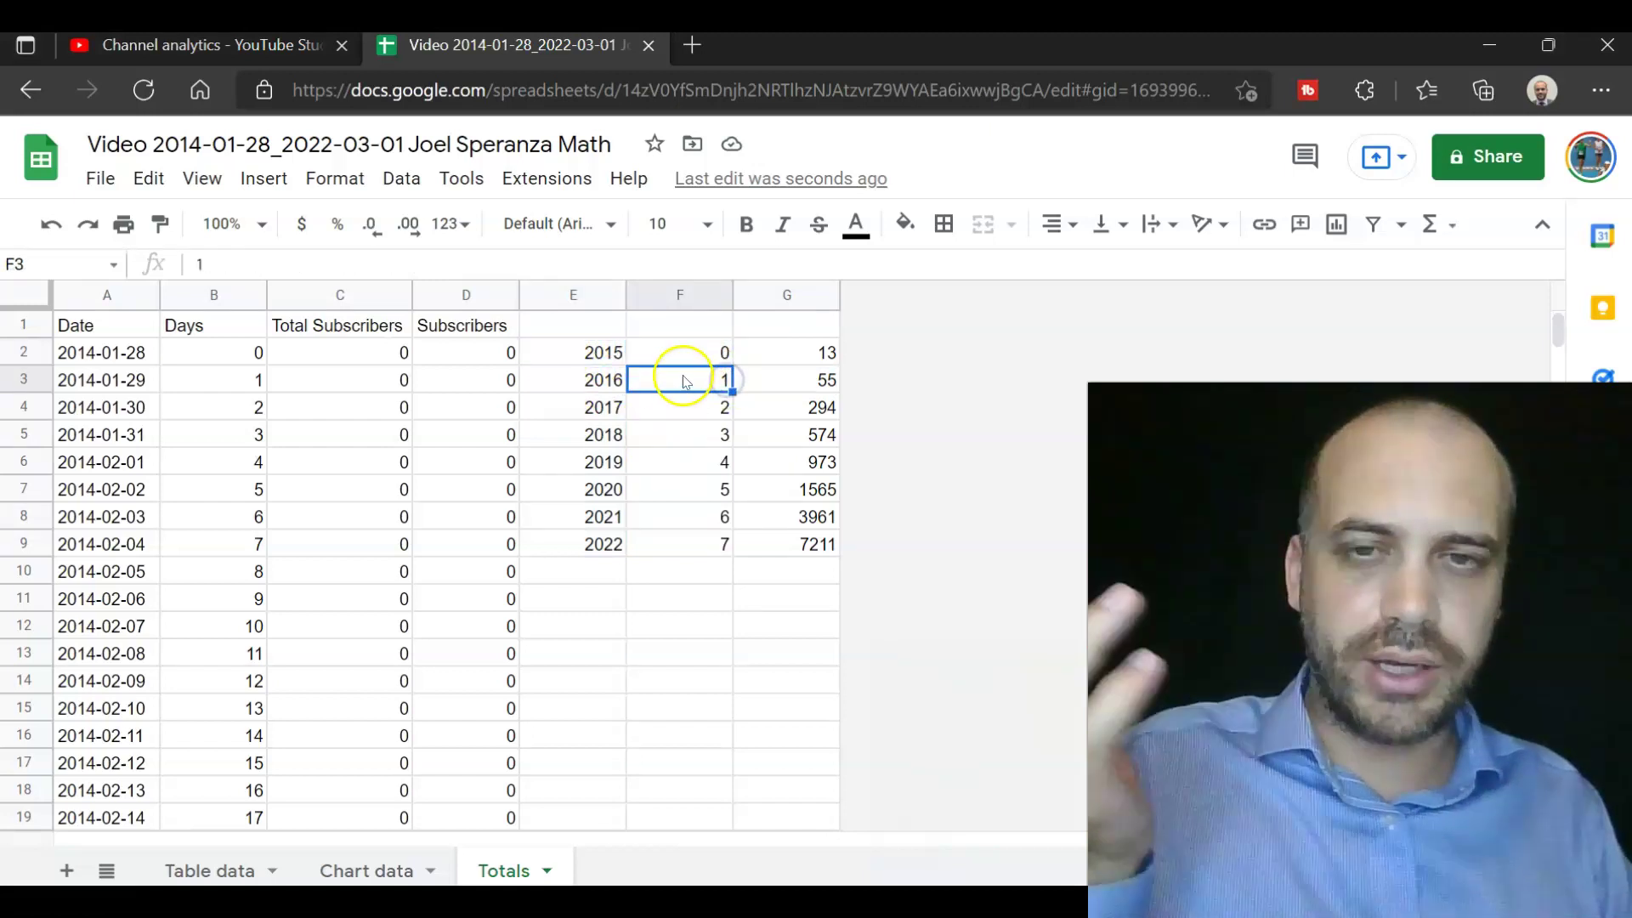
left_click_drag(672, 353, 807, 533)
key("ctrl+c")
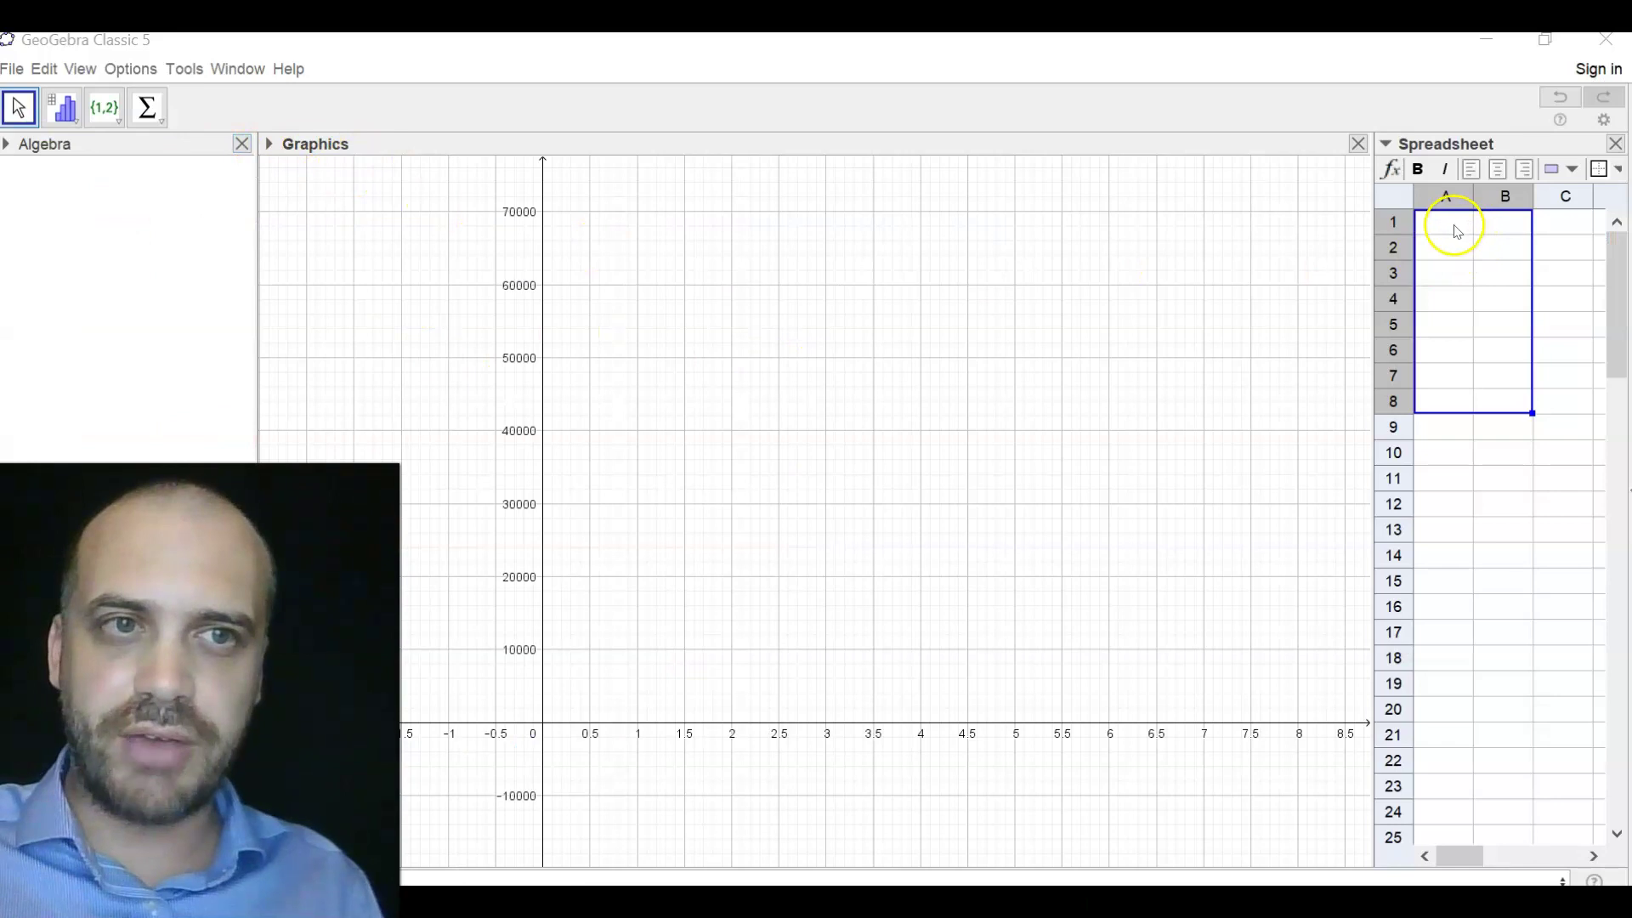
Step: Paste the eight year–subscriber pairs into A1:B8 and create list-of-points A–H from them
left_click(1457, 226)
key("ctrl+v")
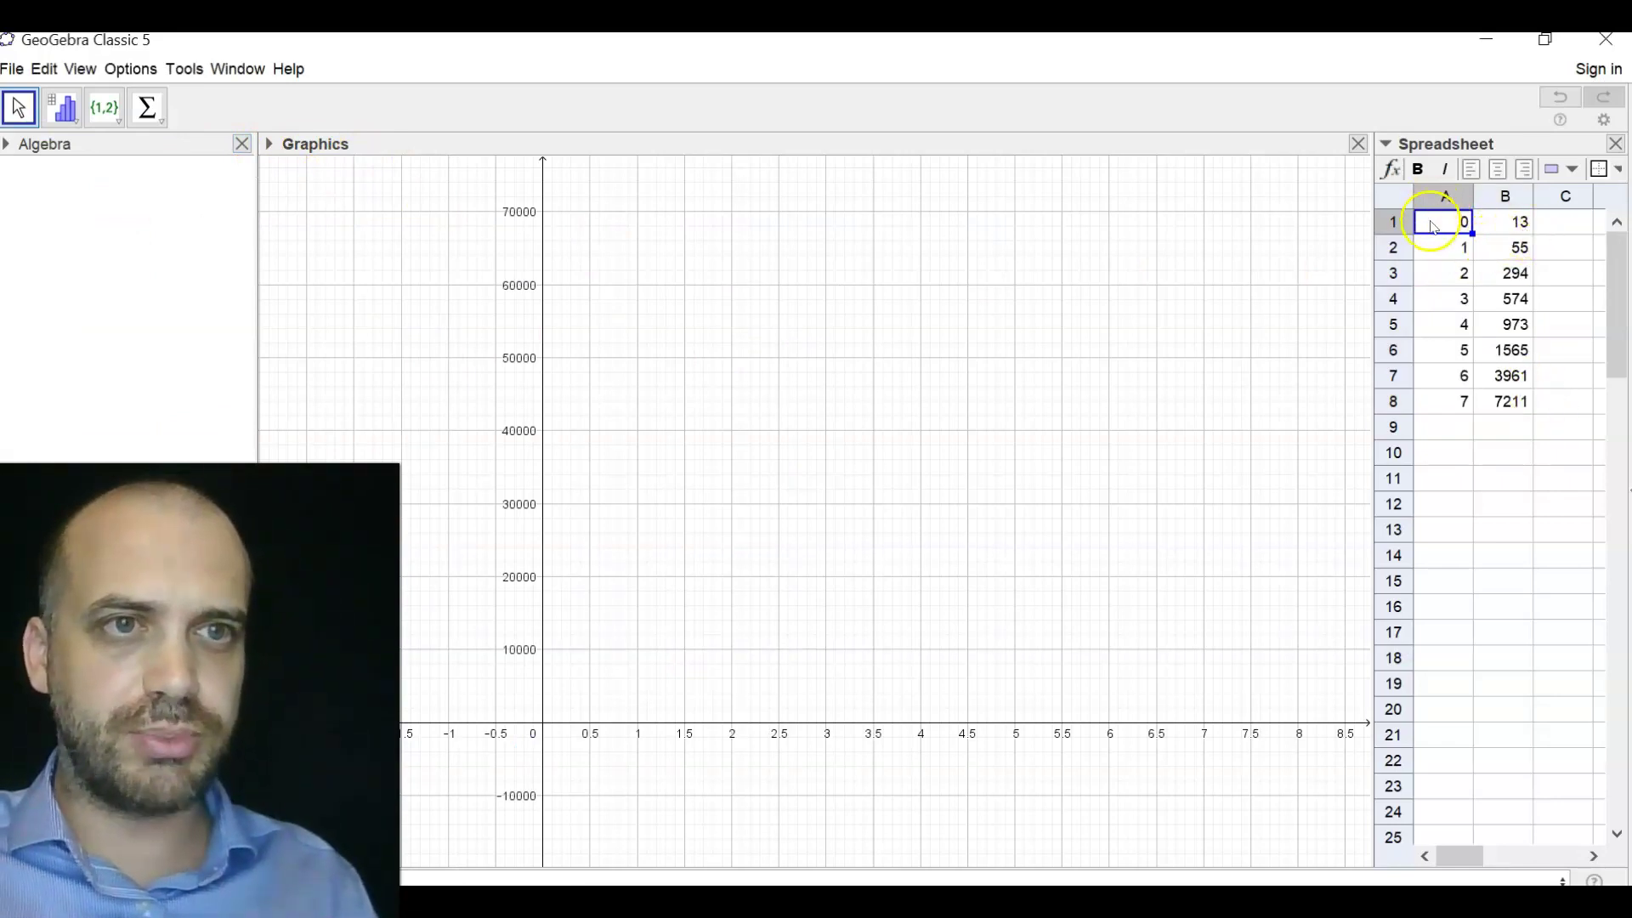
left_click_drag(1449, 223, 1509, 396)
right_click(1501, 397)
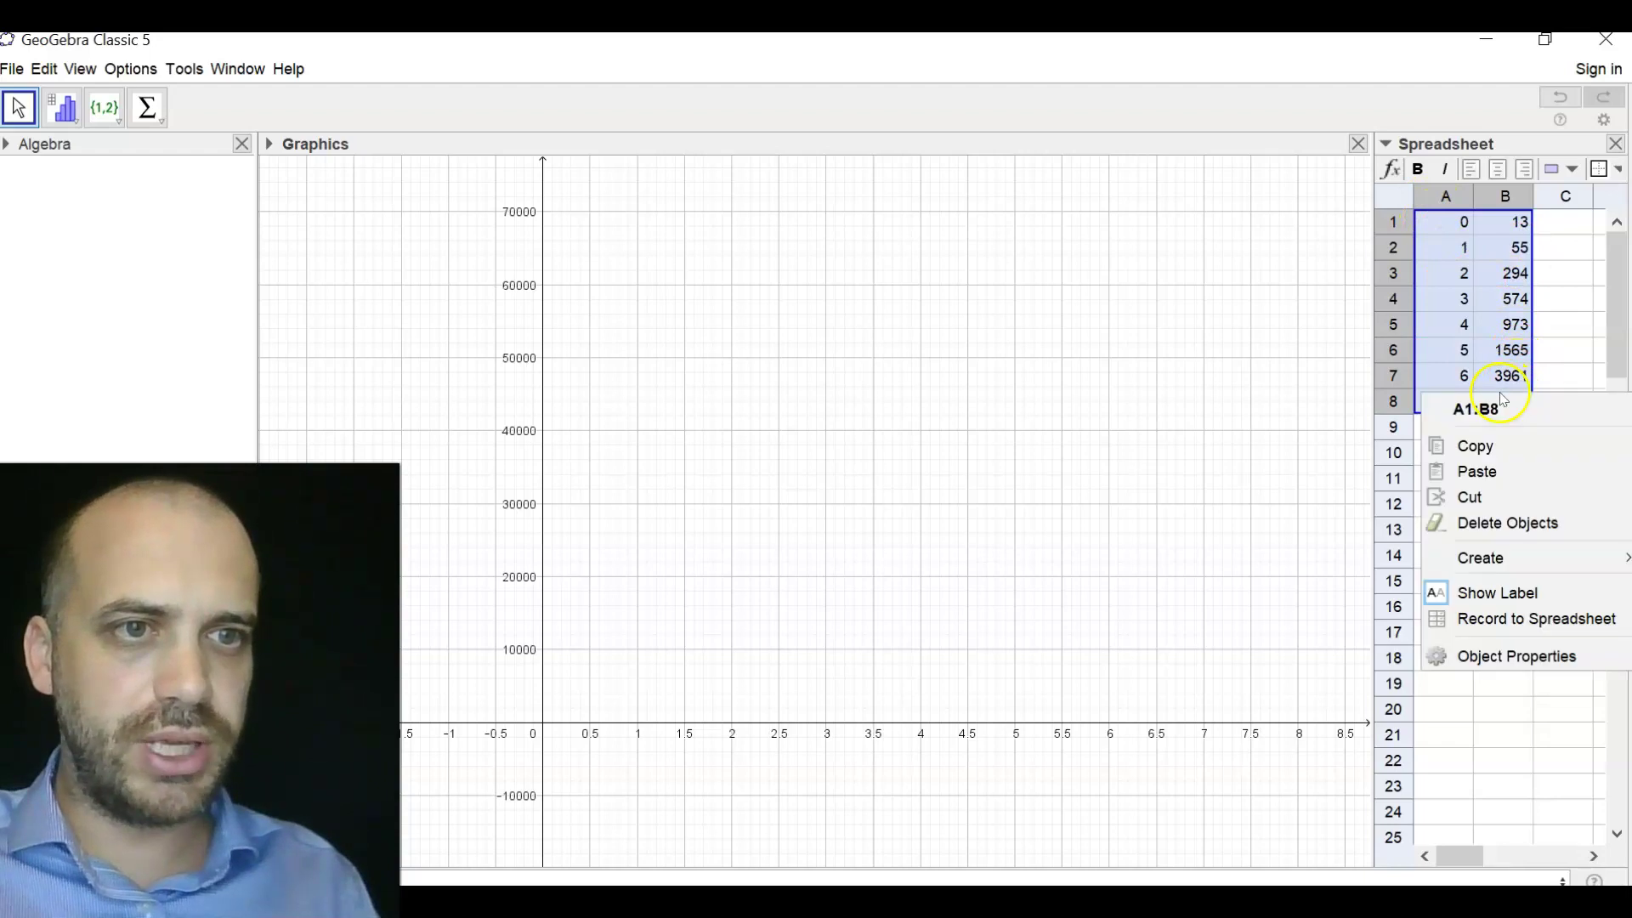
mouse_move(1483, 559)
left_click(1381, 581)
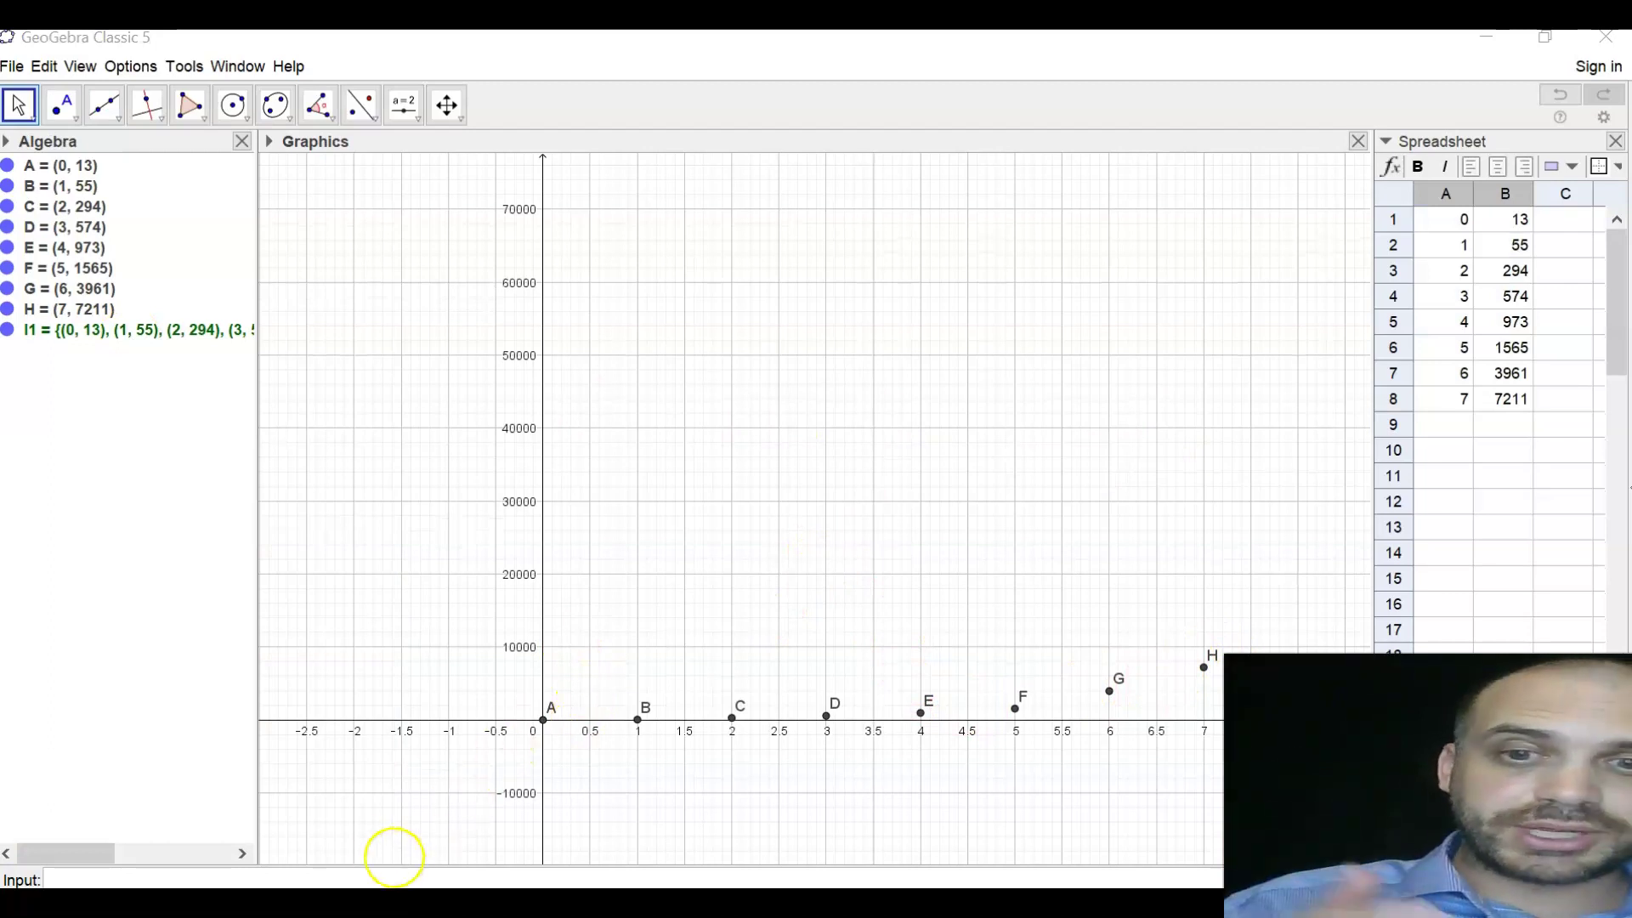
Step: Enter FitExp(l1) for f(x) = 26.75e^(0.85x) and compare it with Excel's trendline
left_click(374, 870)
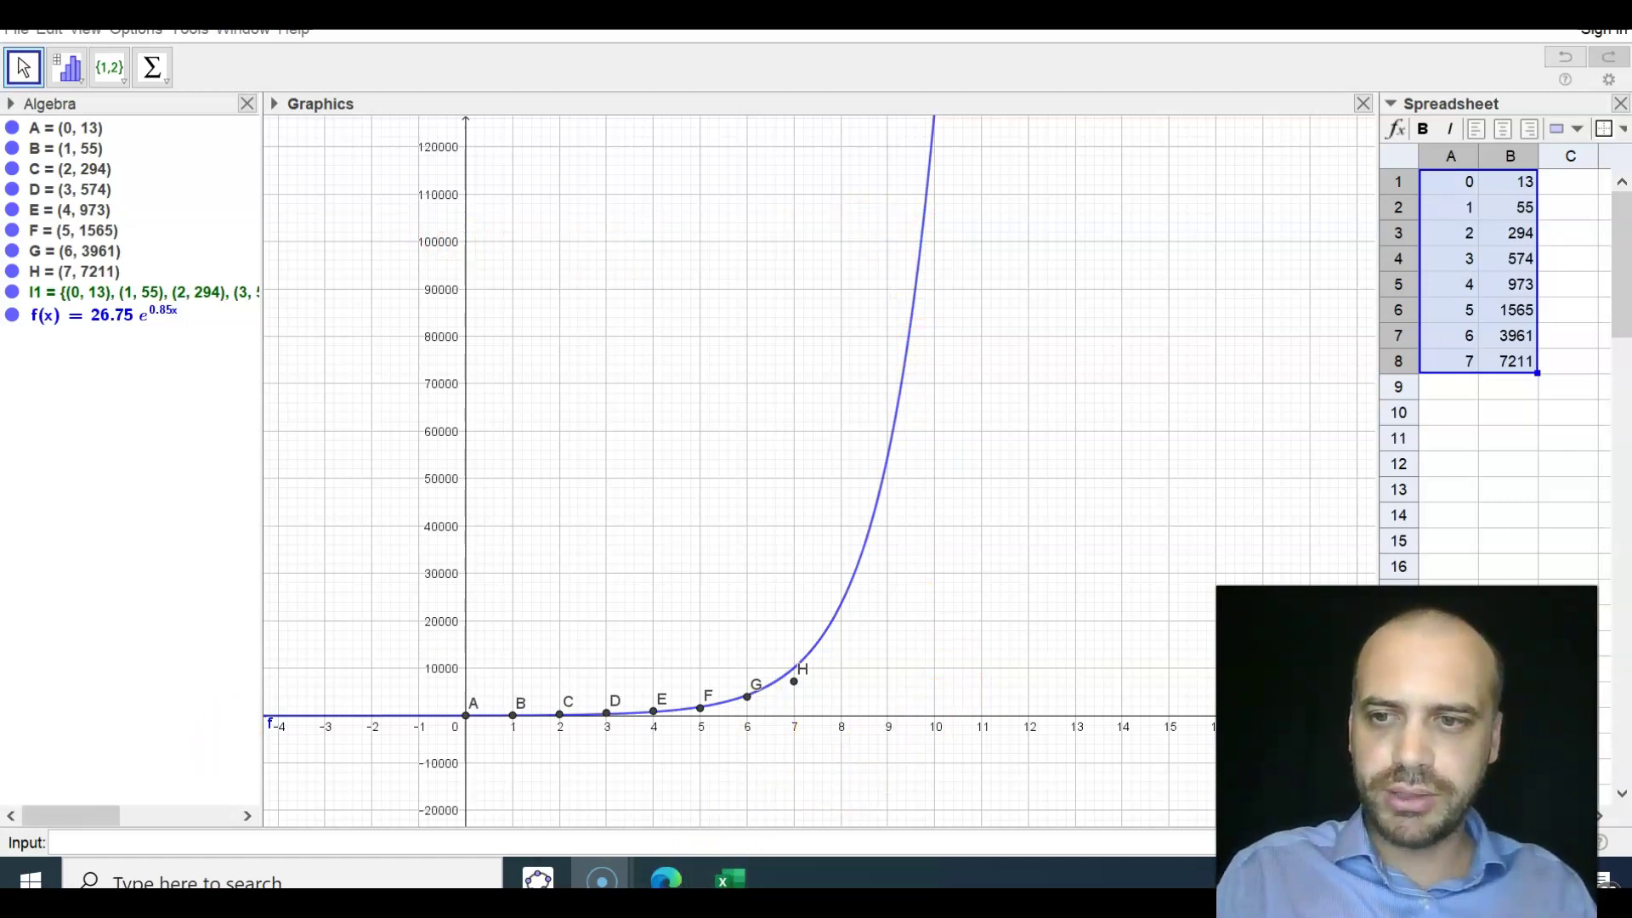
key("alt+Tab")
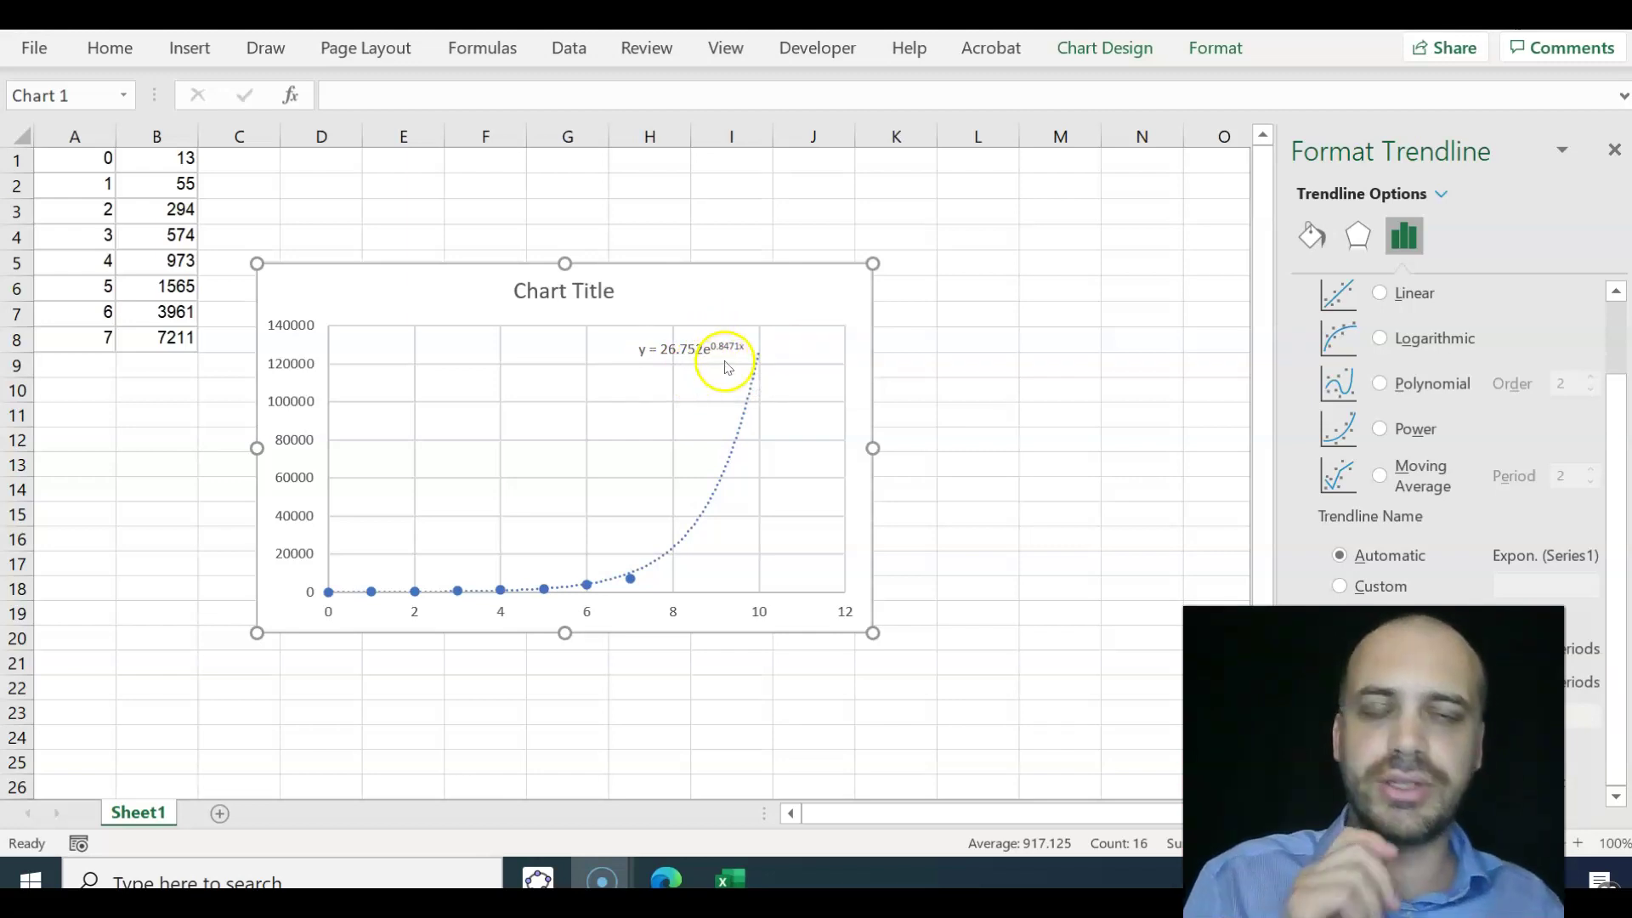
left_click(537, 879)
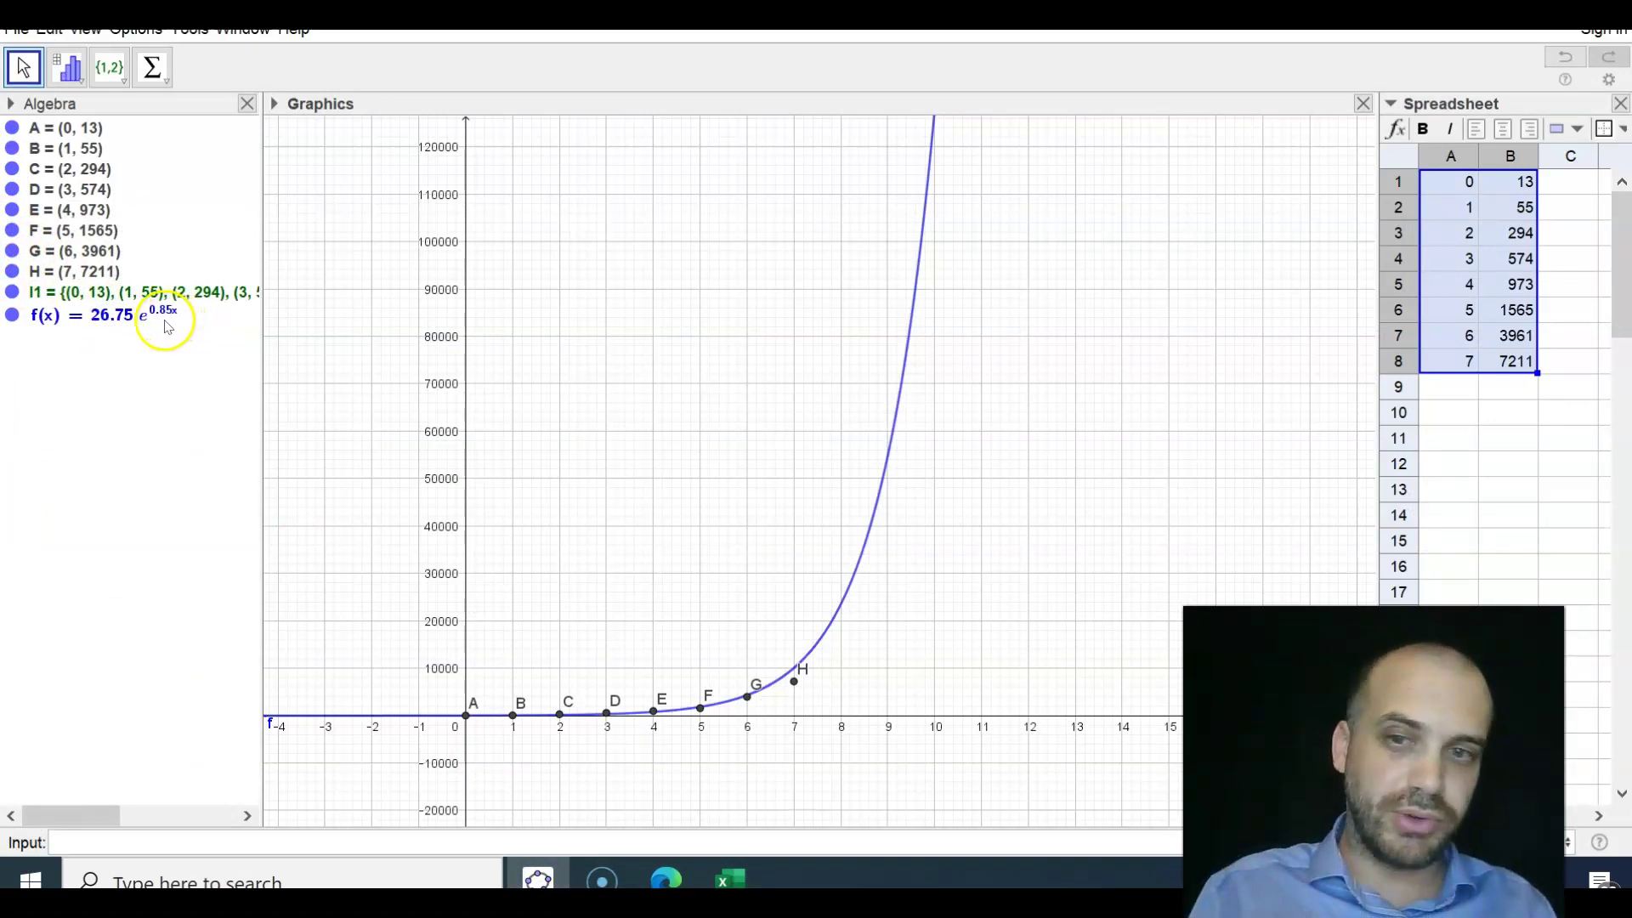
left_click(602, 878)
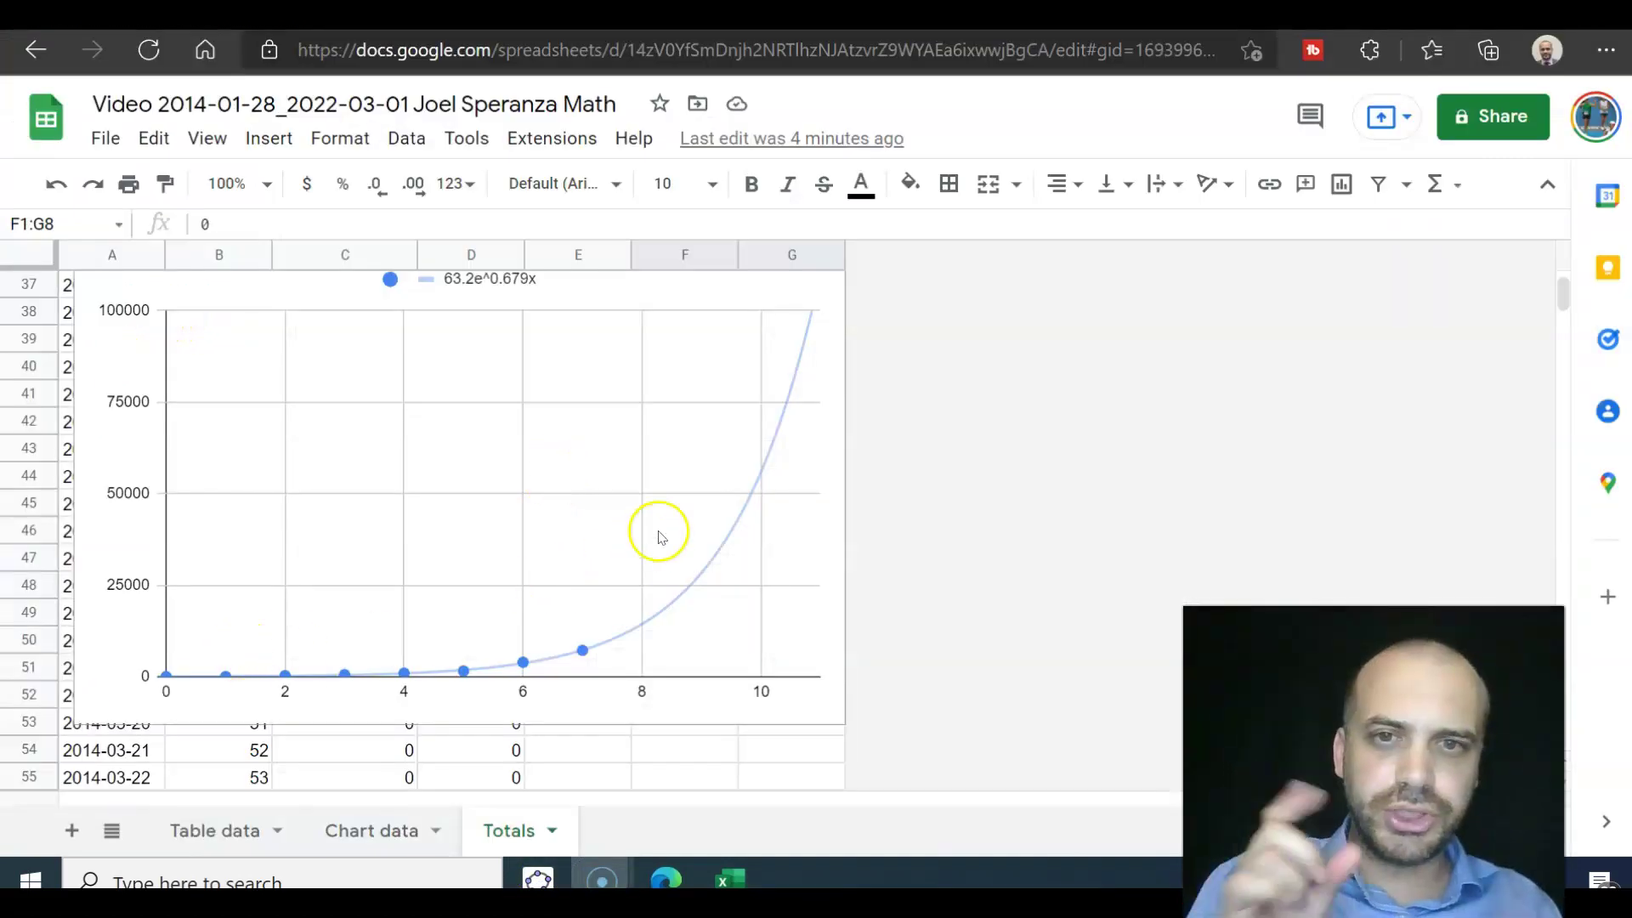
scroll(474, 350, "up", 1)
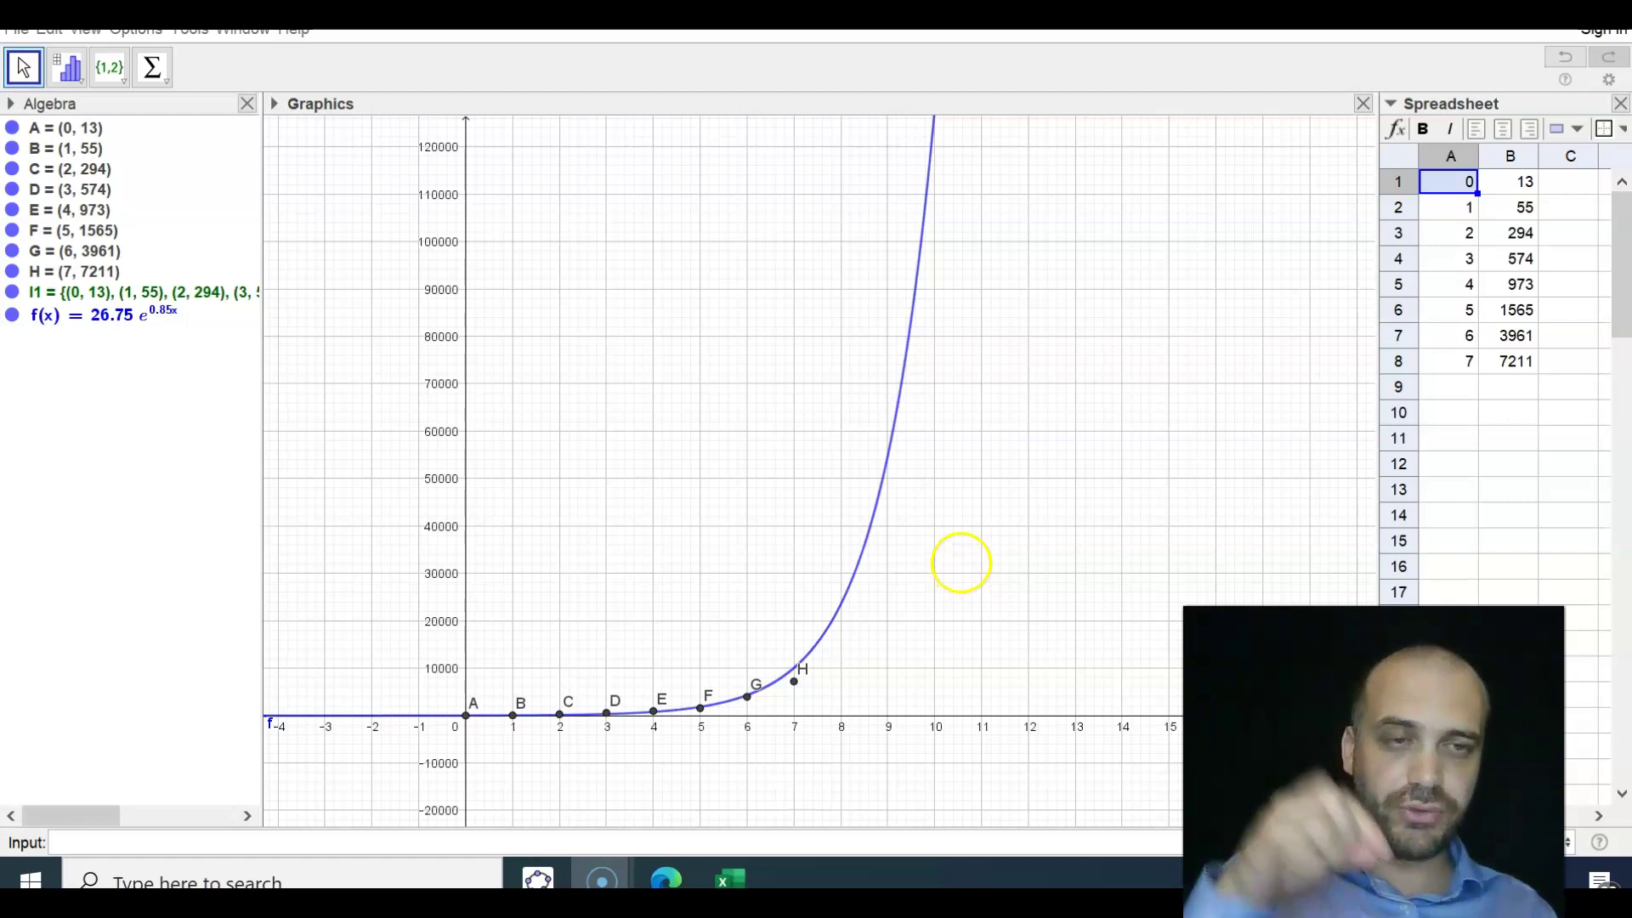
Step: Renumber the x values in A8 up to A5 as 0, -1, -2 and -3
left_click(1438, 364)
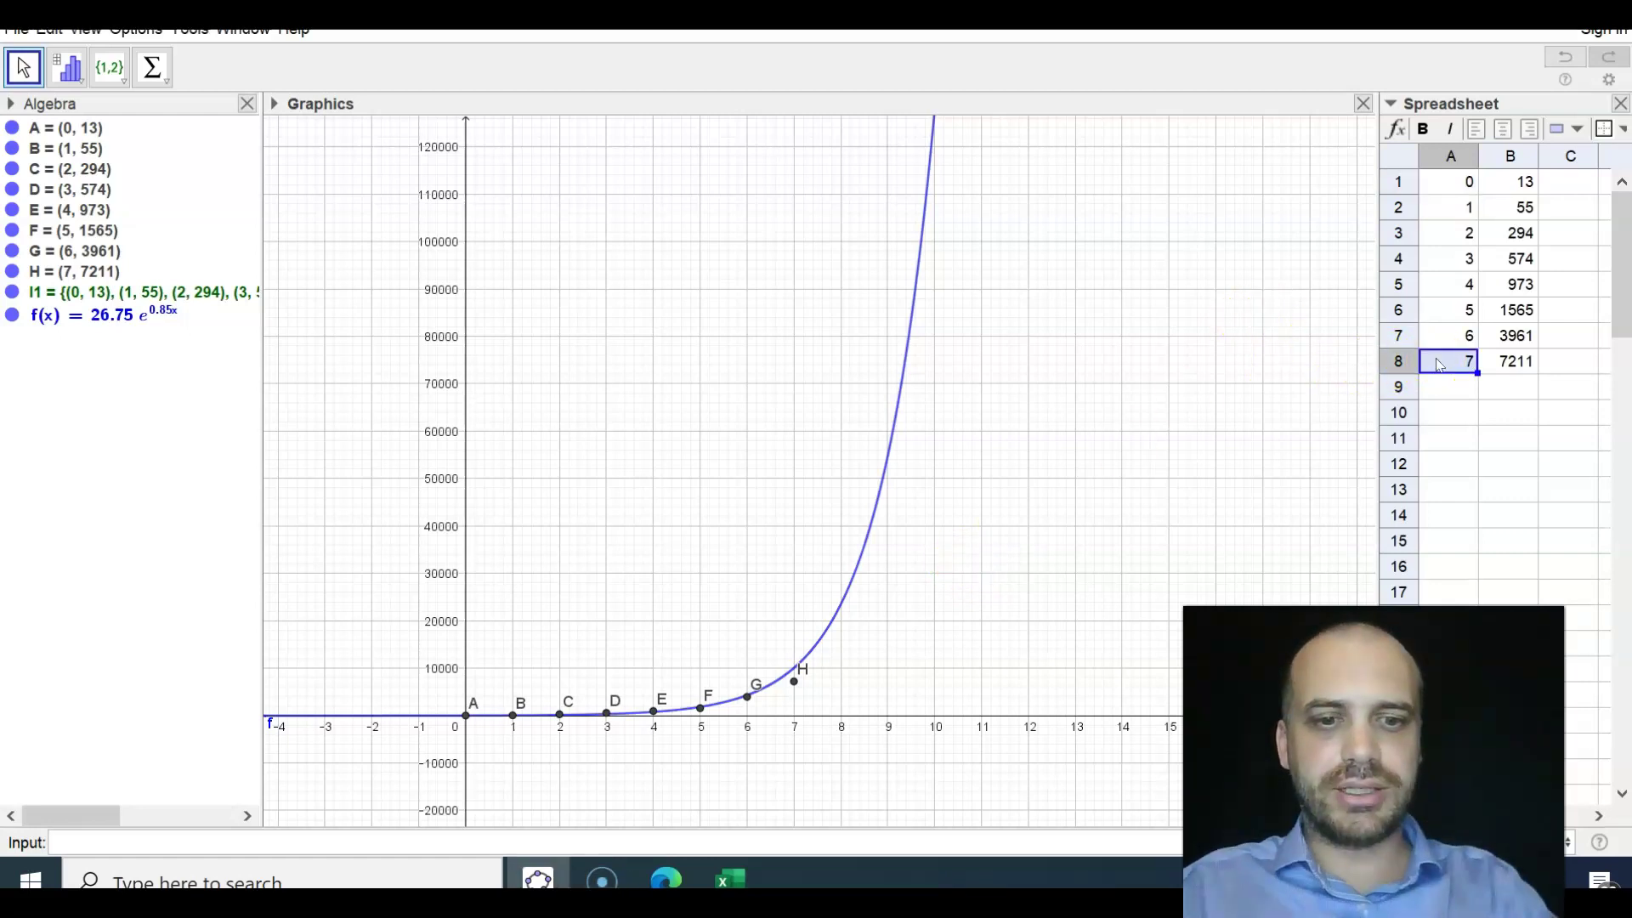
type("0")
key("Return")
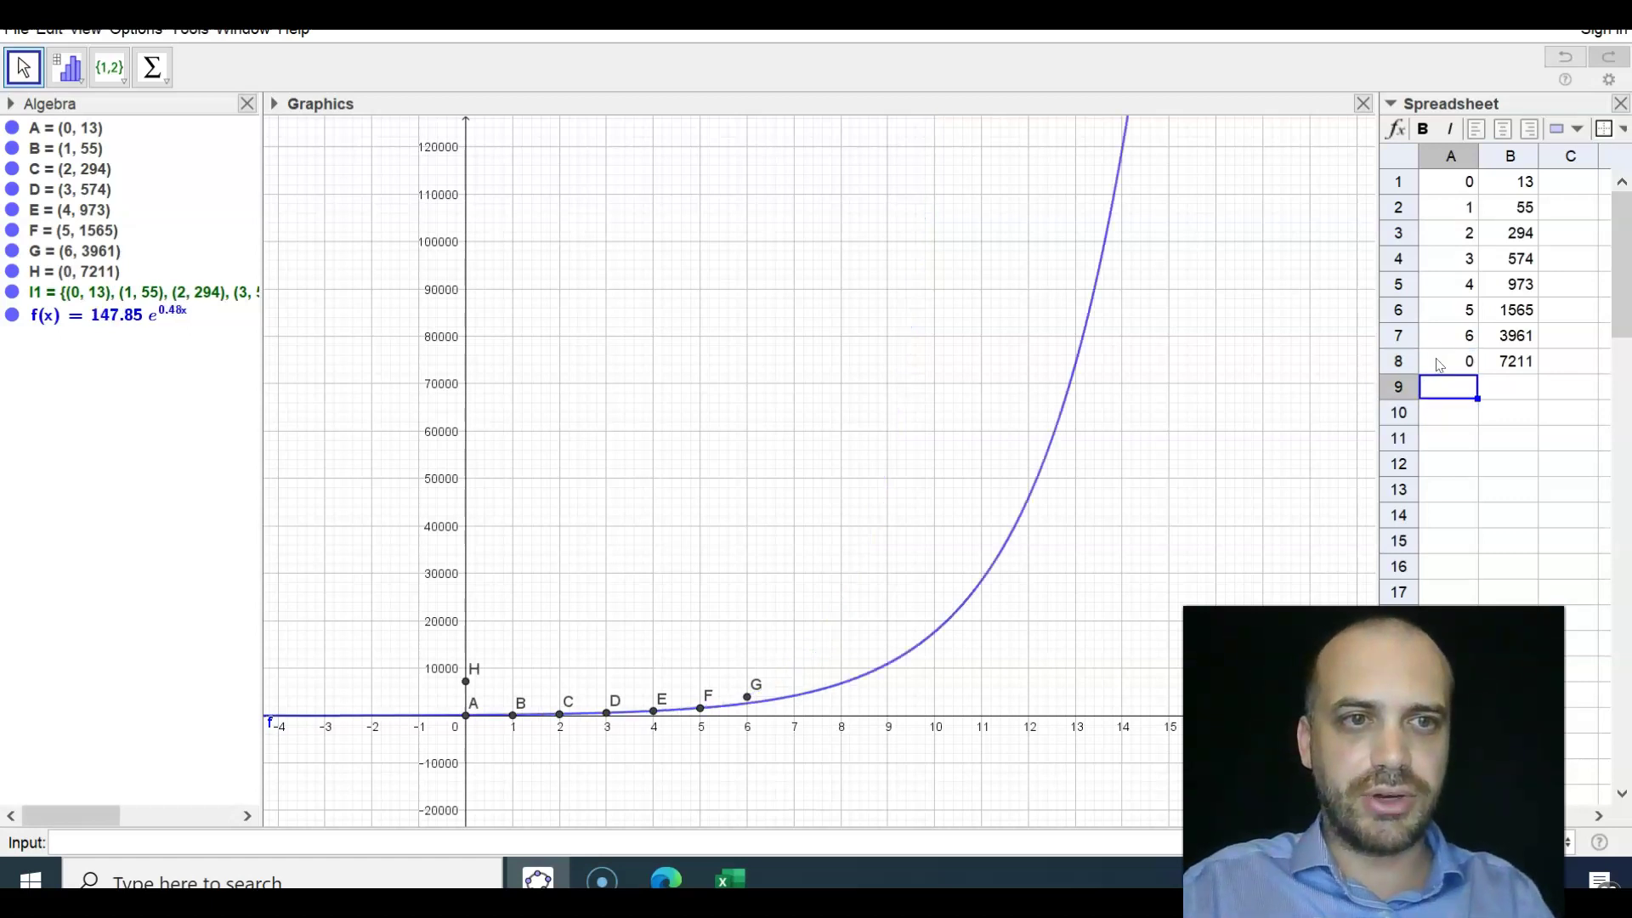
key("Up")
key("Up")
type("-1")
key("Return")
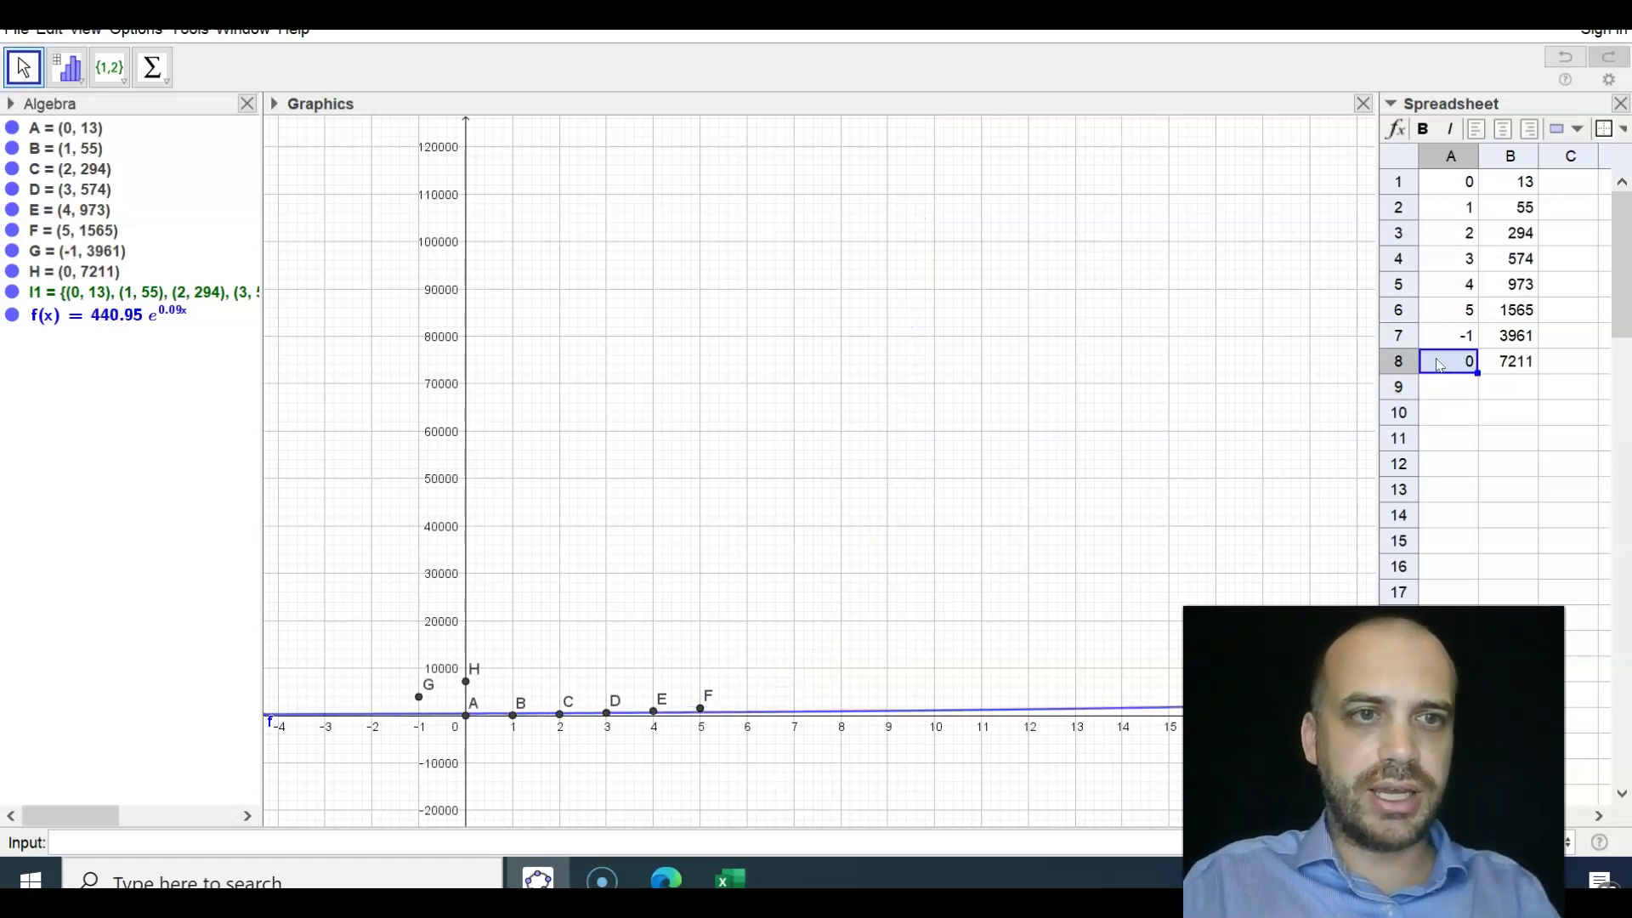
key("Up")
key("Up")
type("-")
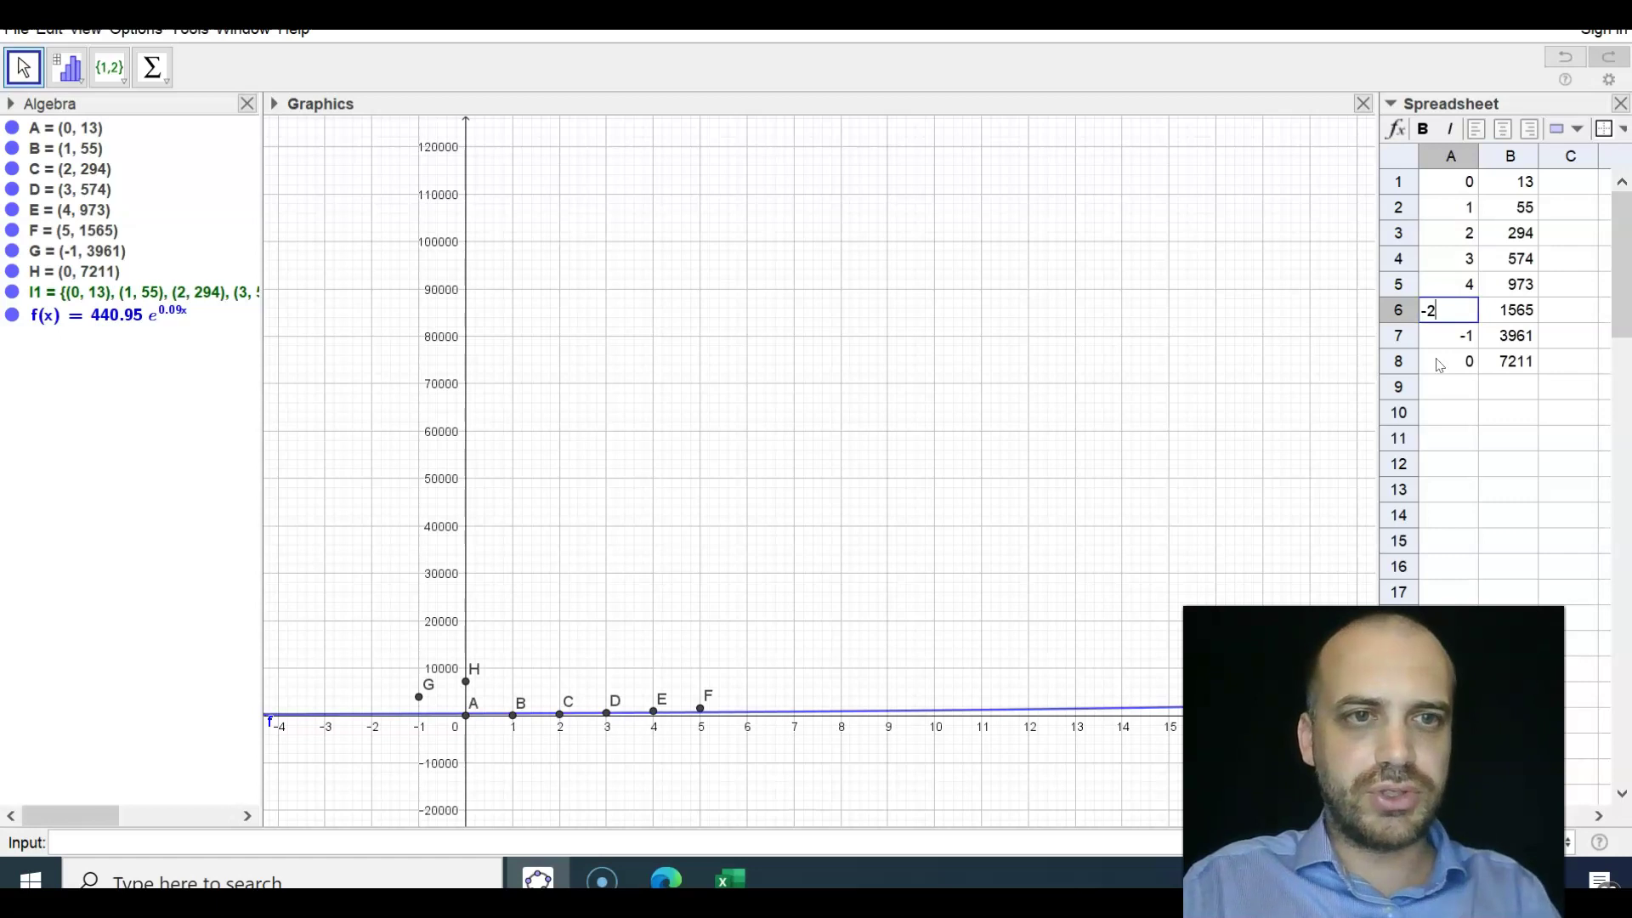
key("Return")
key("Up")
key("Up")
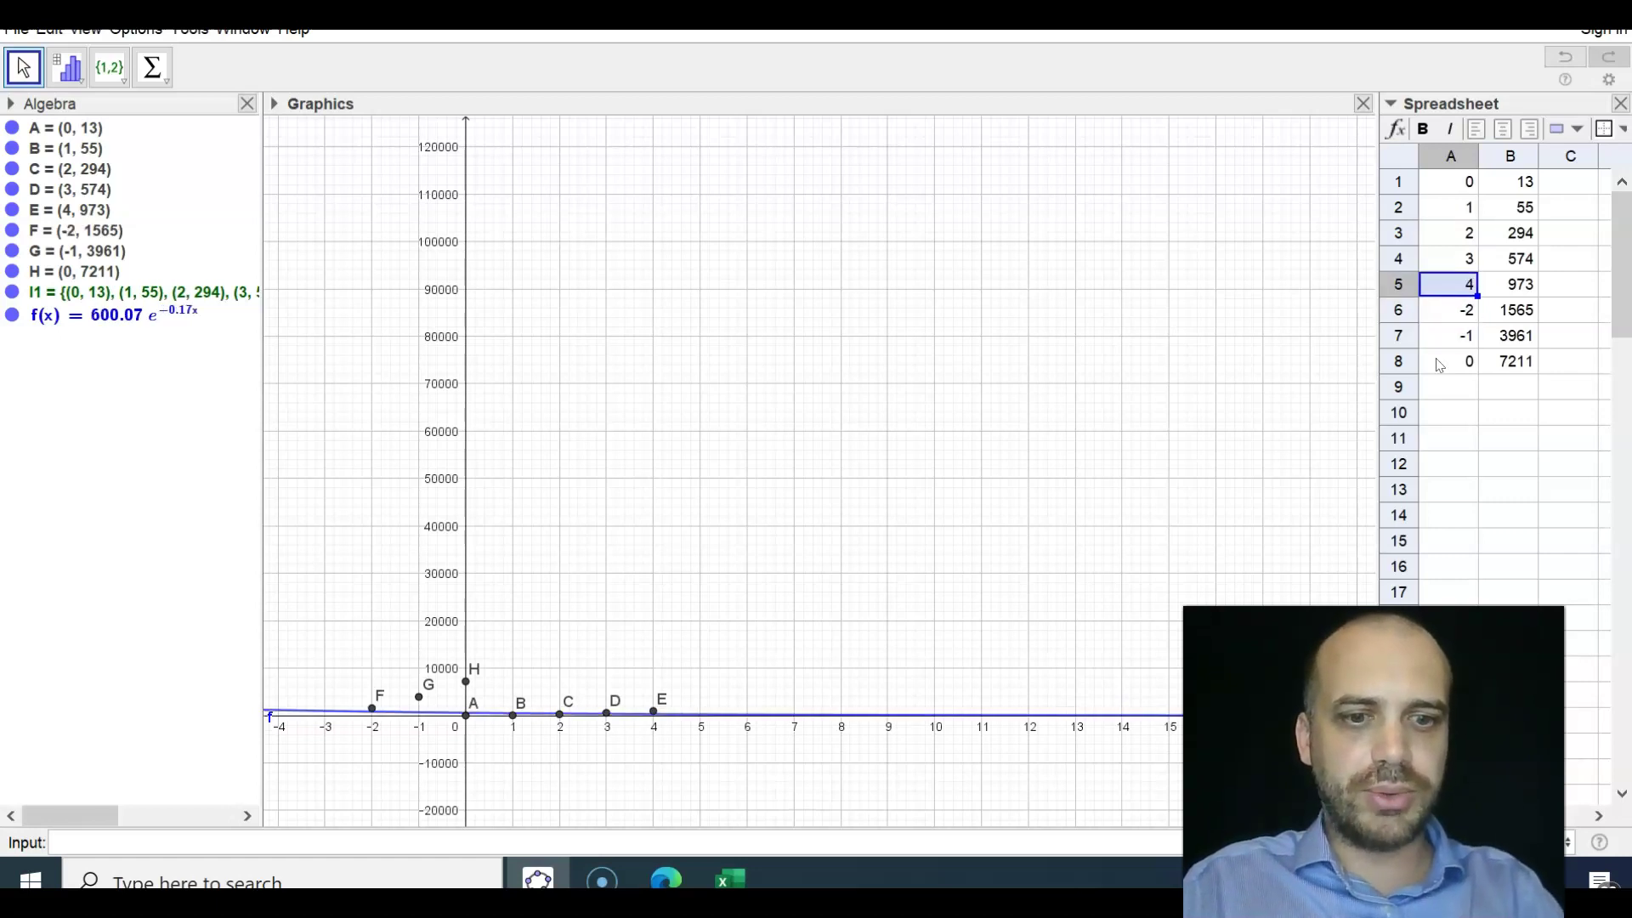
type("-2")
key("Return")
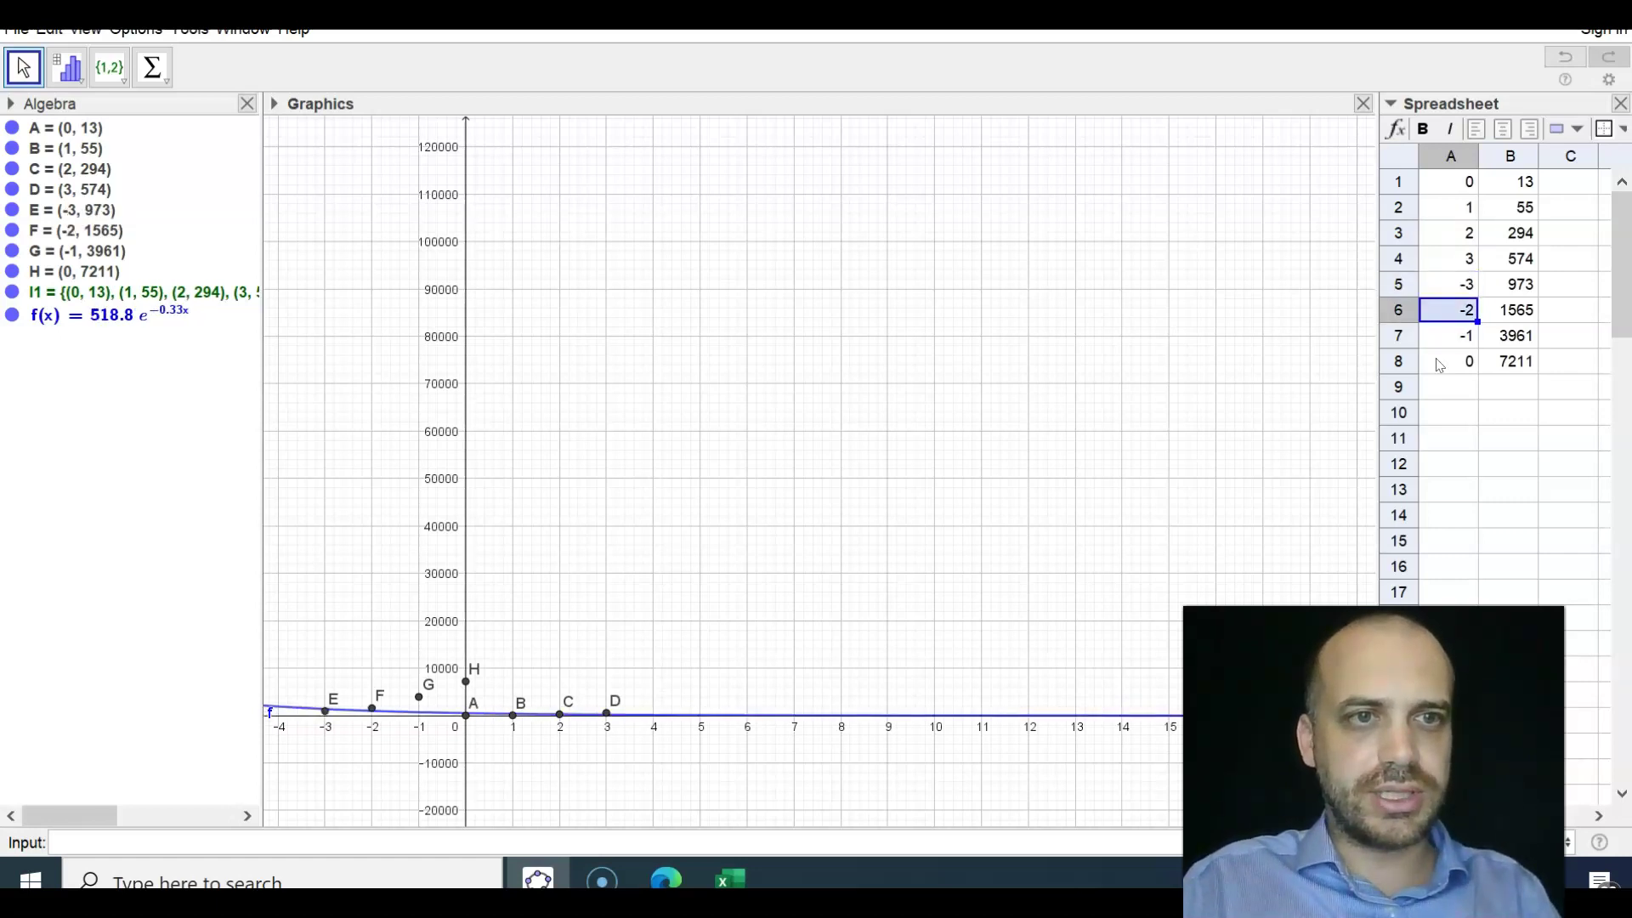
Step: Renumber A4 through A1 as -4, -5, -6 and -7, refitting to 10060.87e^(0.85x)
key("Up")
key("Up")
type("-4")
key("Return")
key("Up")
key("Up")
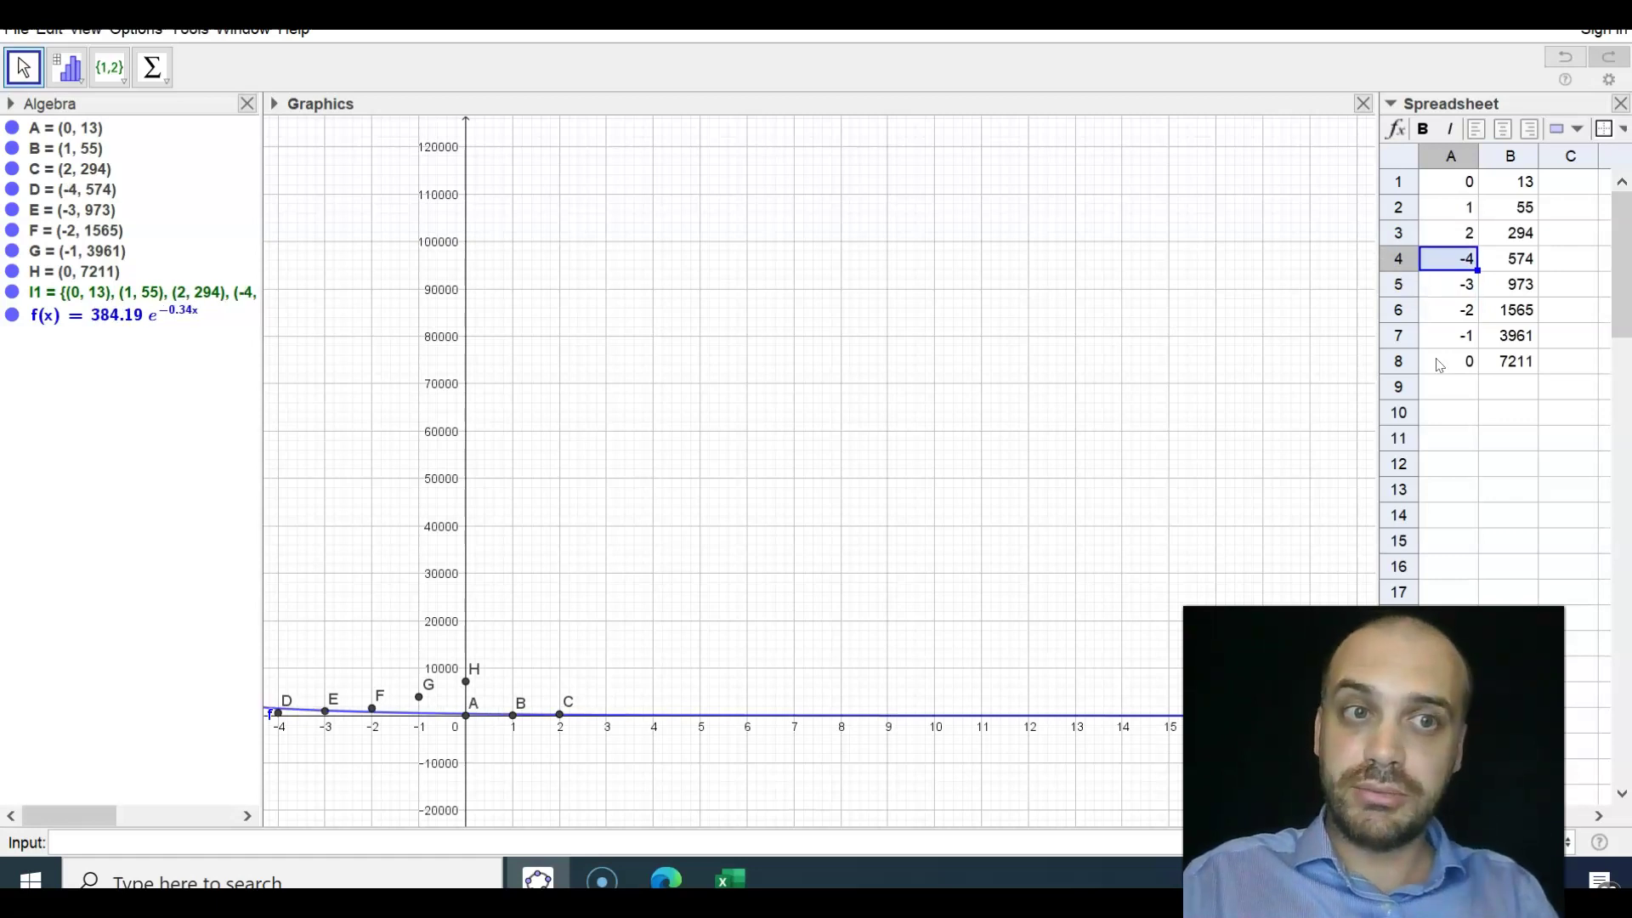
key("Return")
key("Up")
key("Up")
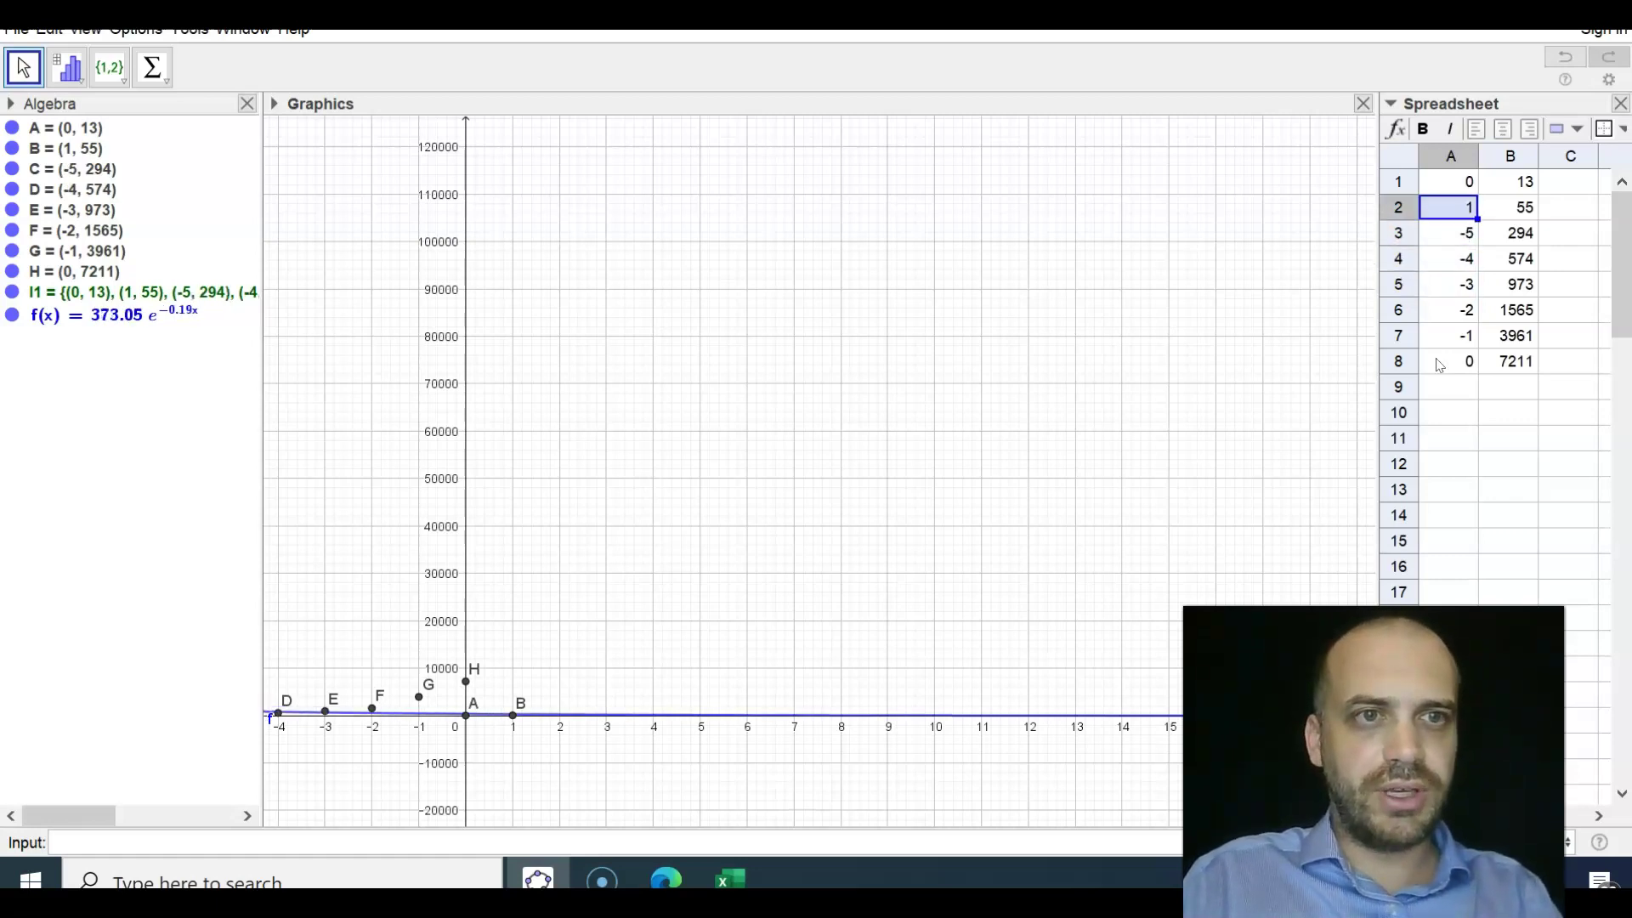
type("-6")
key("Return")
key("Up")
key("Up")
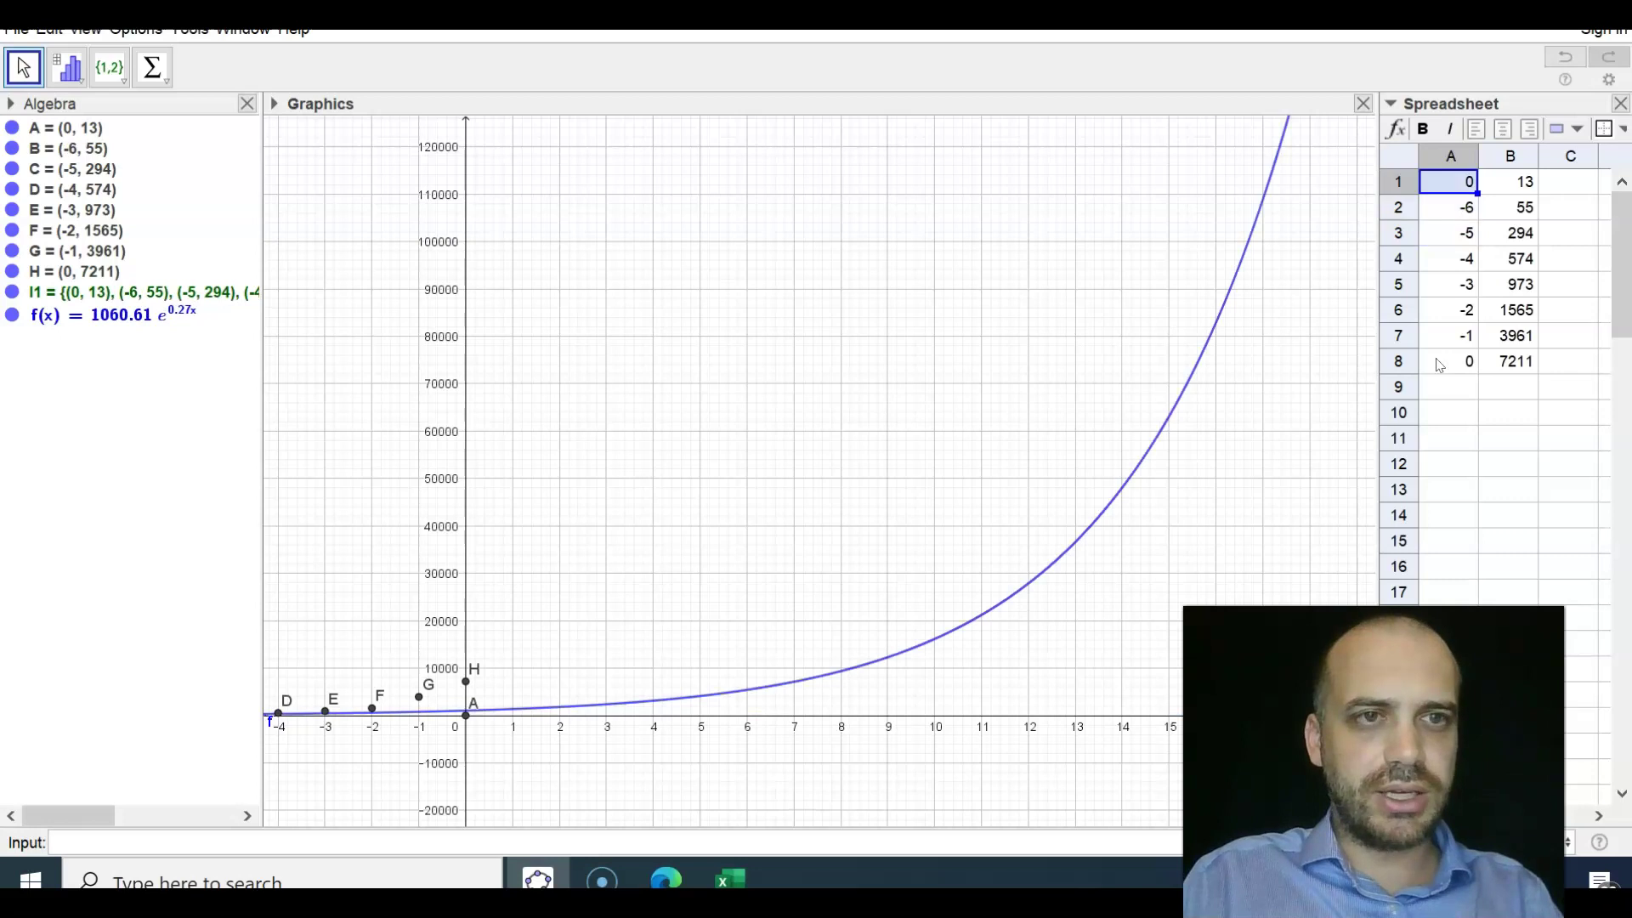
type("-7")
key("Return")
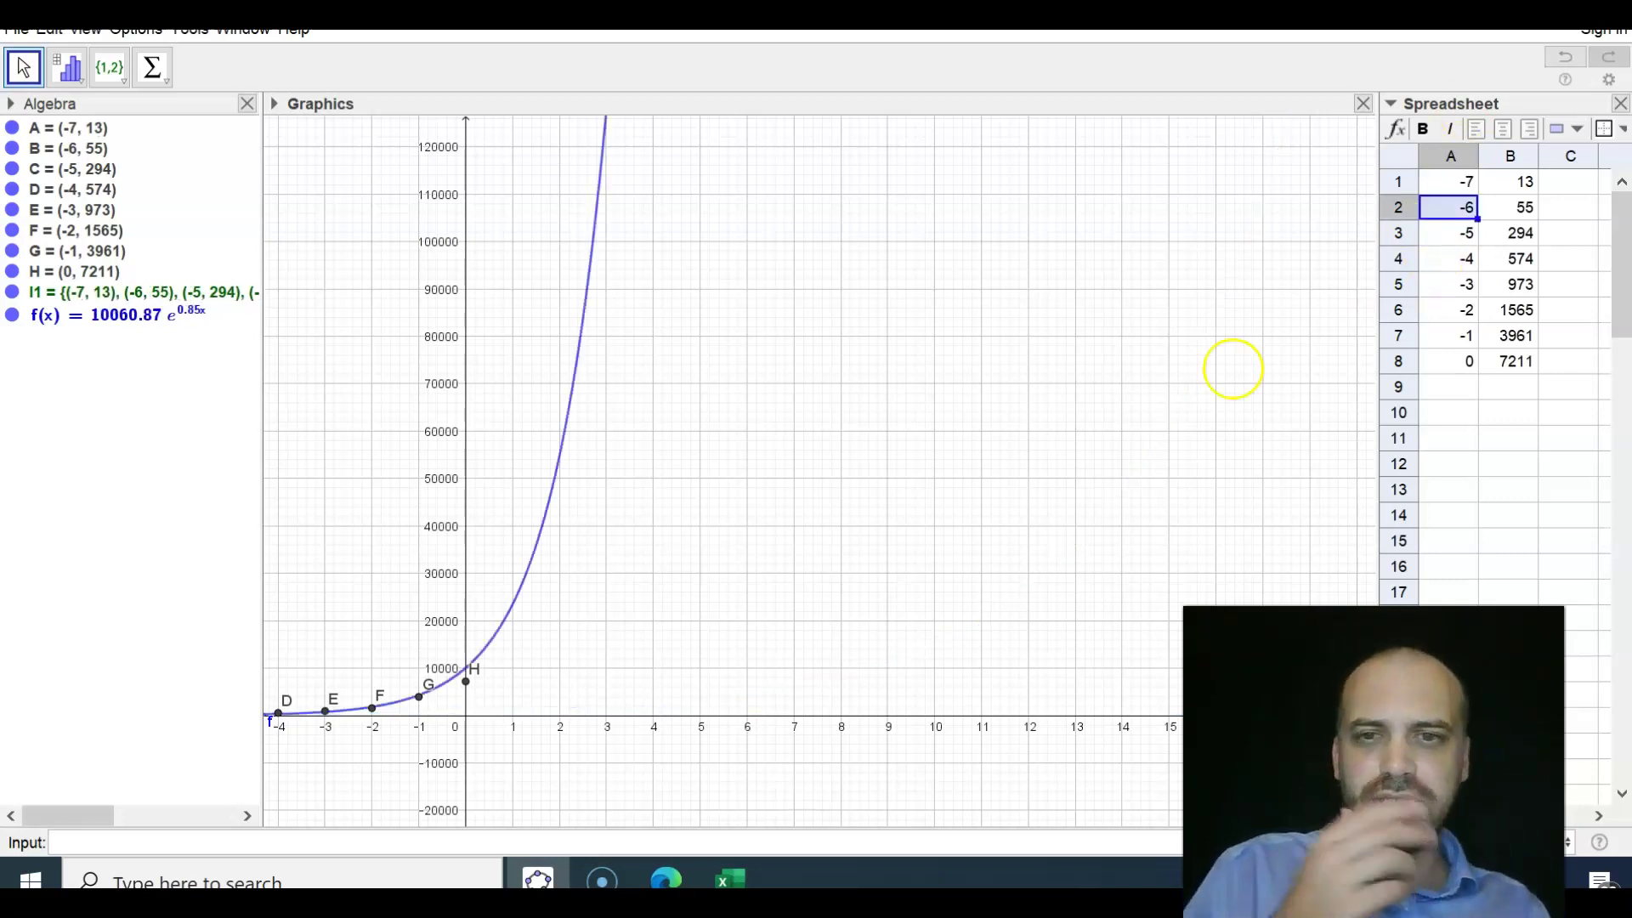
Step: Pan the Graphics view and stretch the y-axis to about 0–30000
scroll(817, 451, "left", 10)
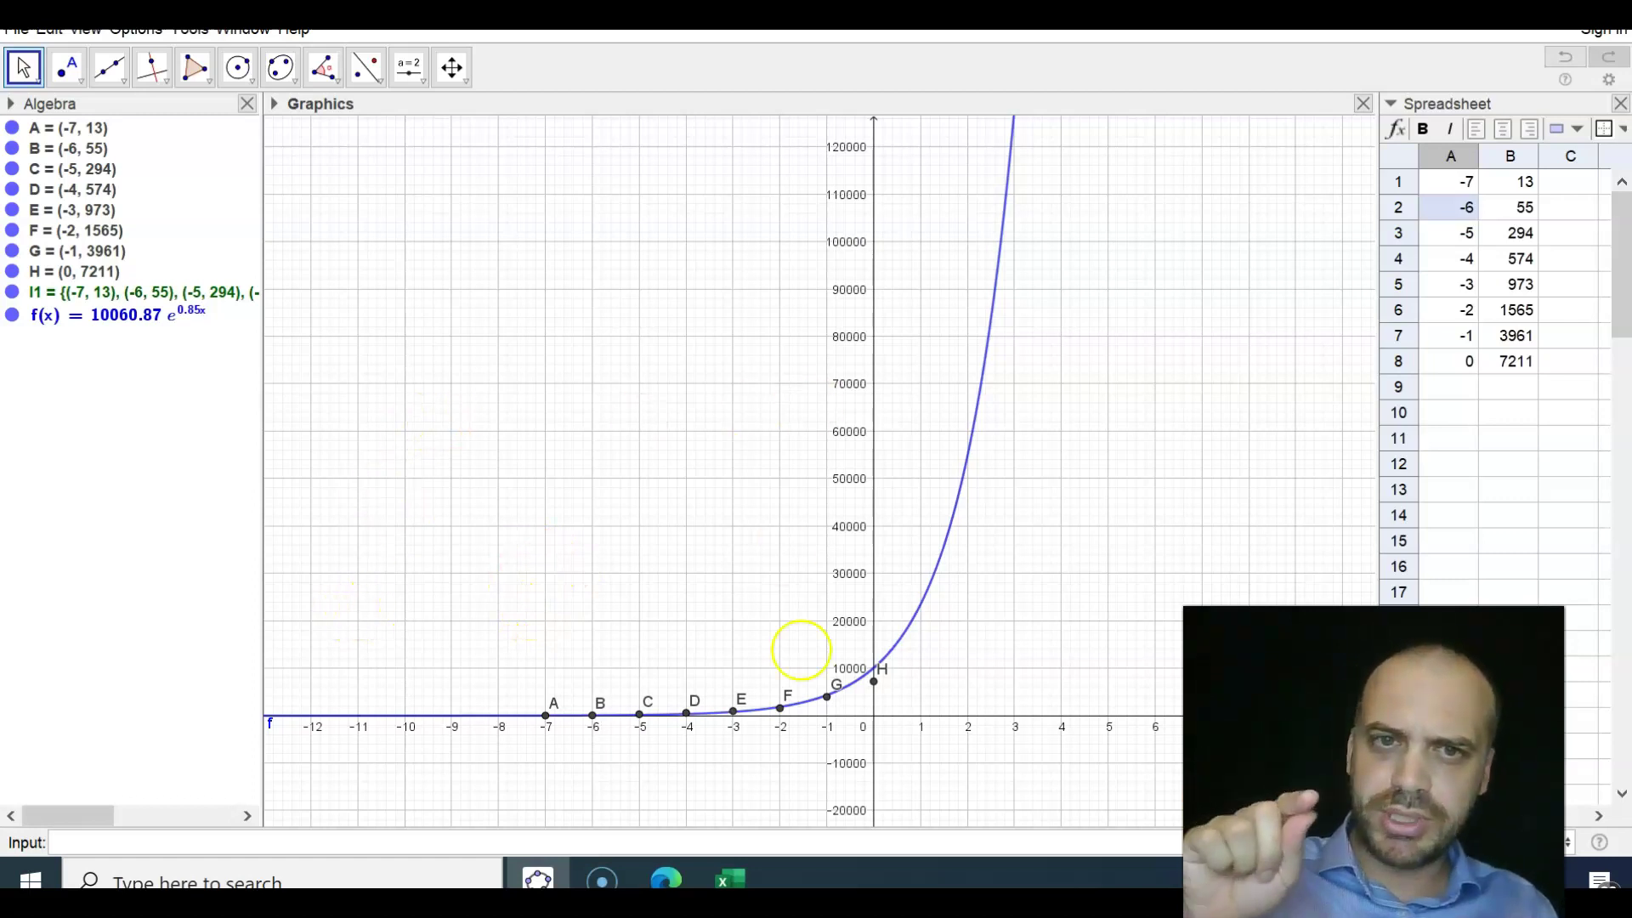
mouse_move(1000, 245)
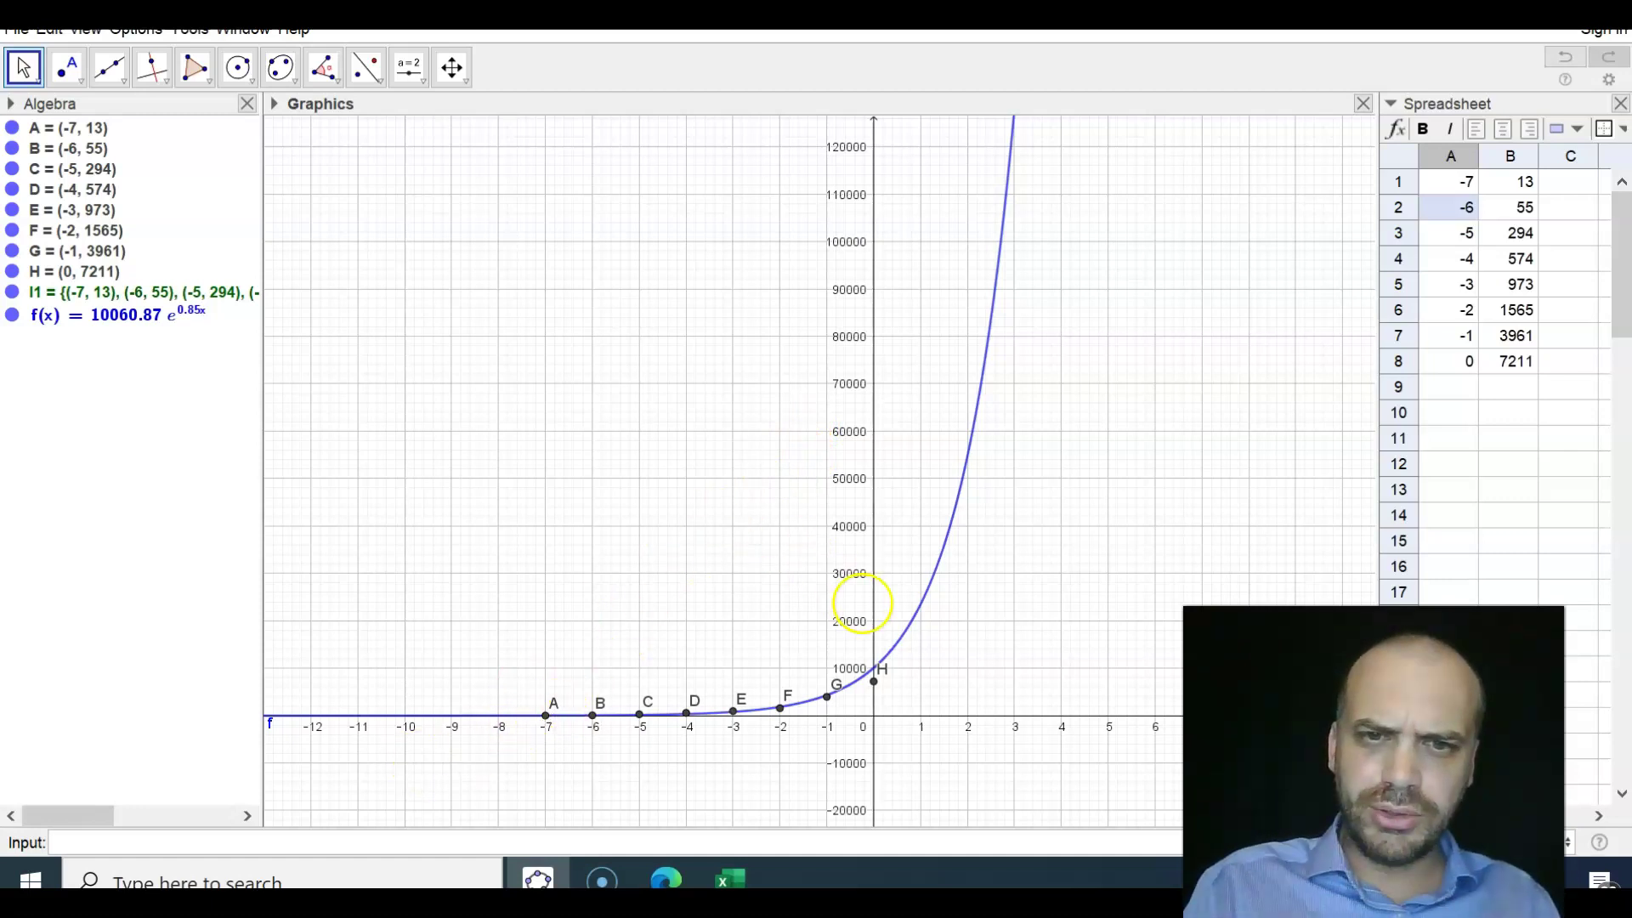
left_click_drag(875, 614, 834, 328)
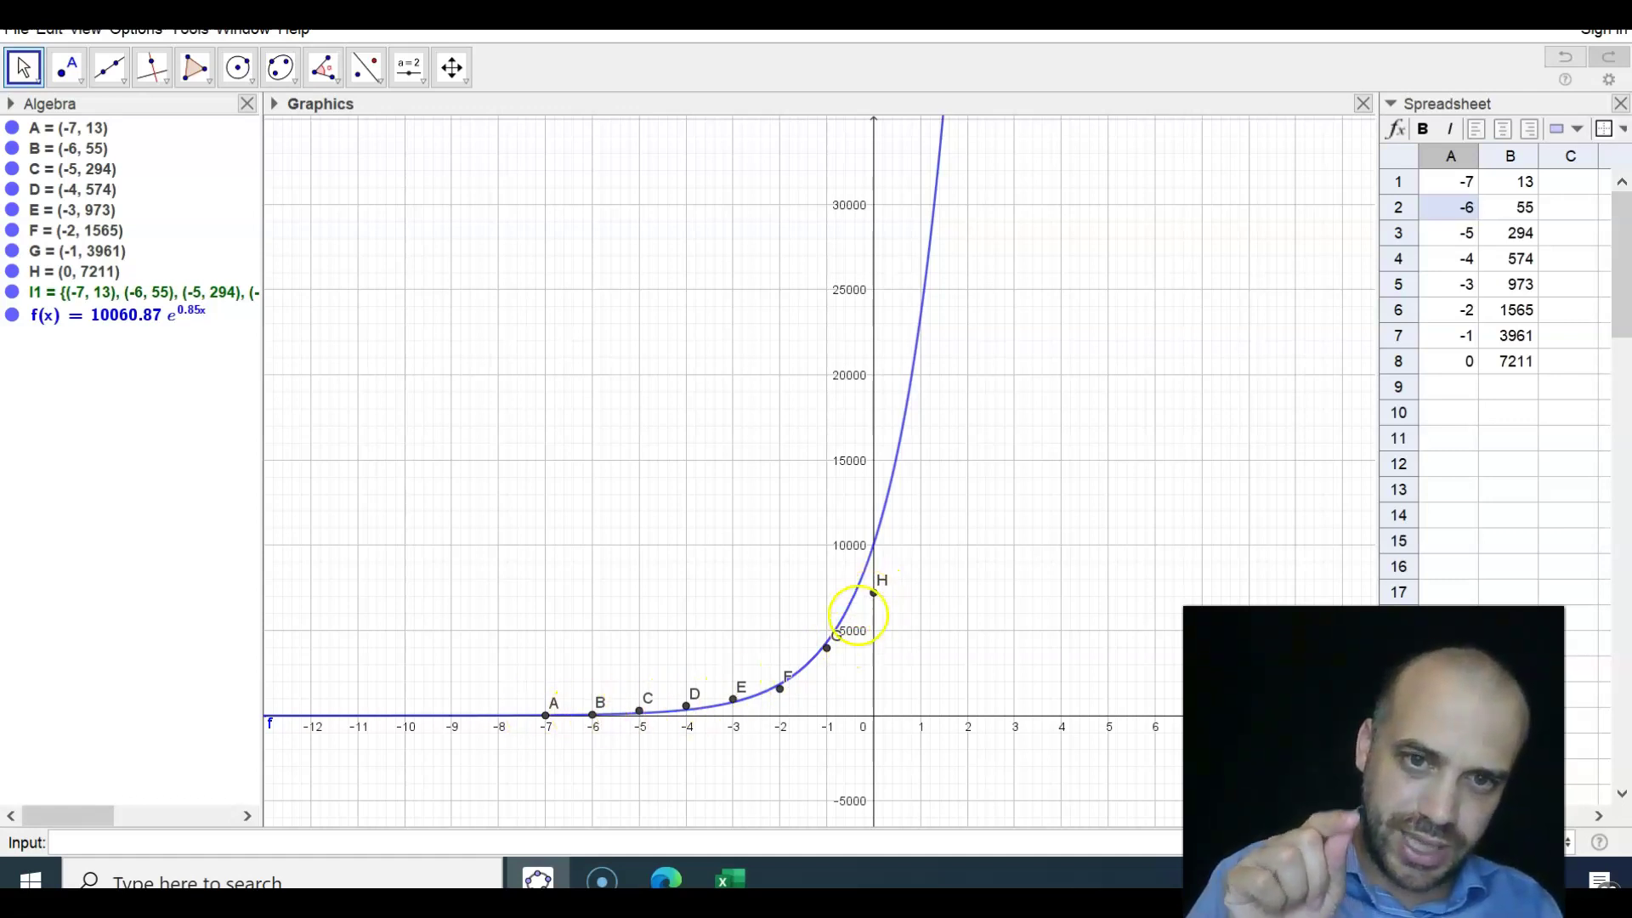
mouse_move(881, 601)
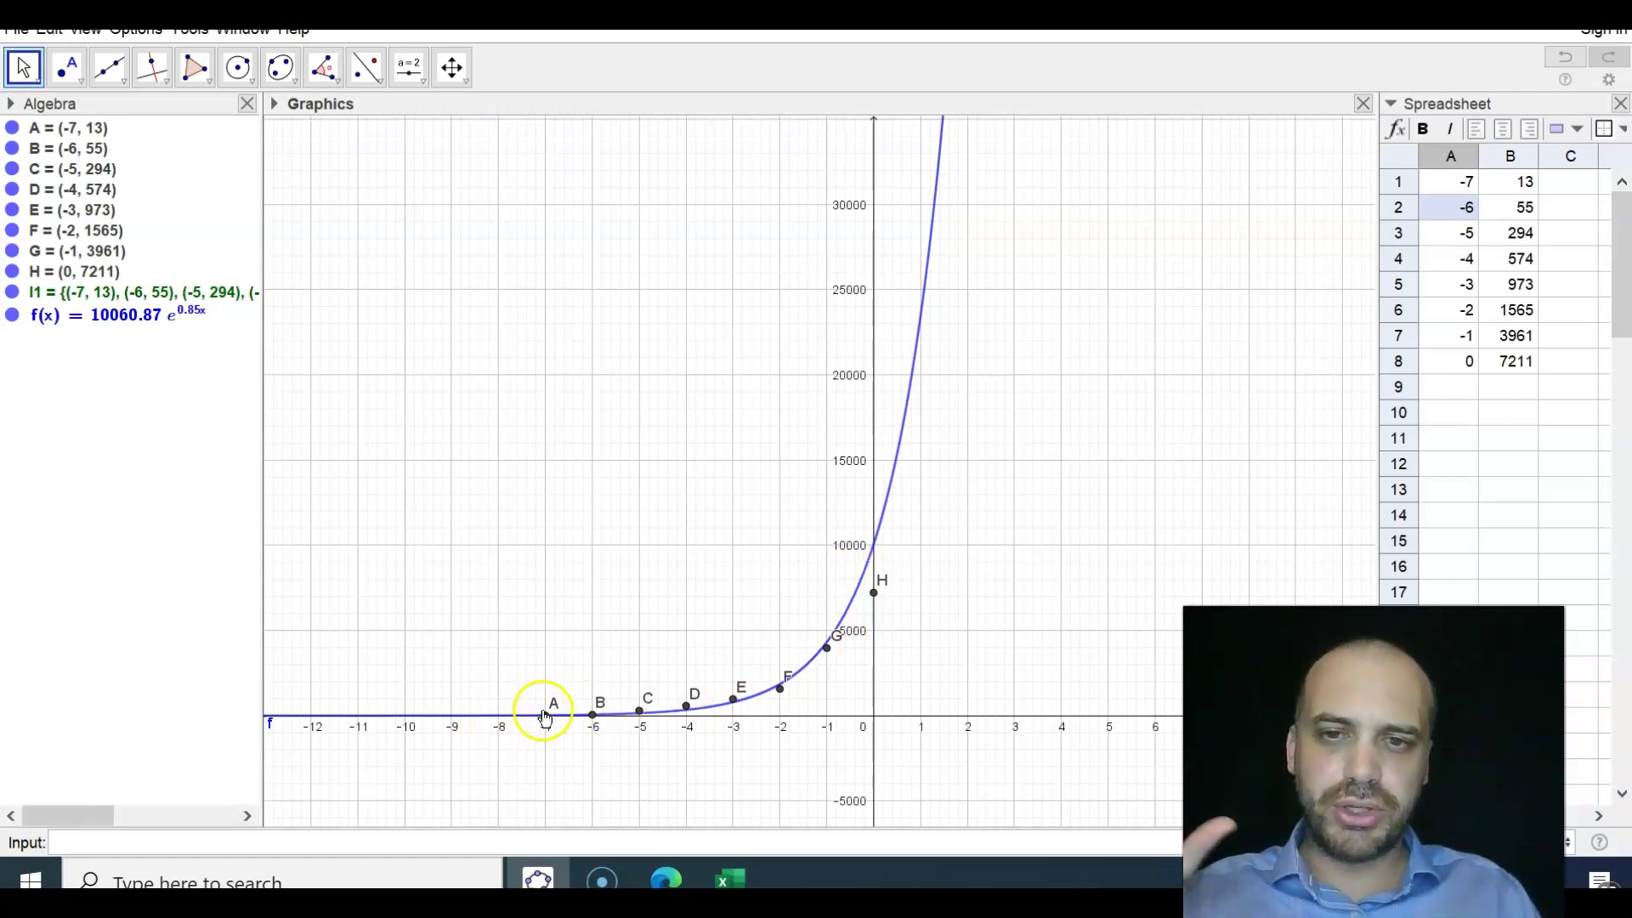
mouse_move(544, 719)
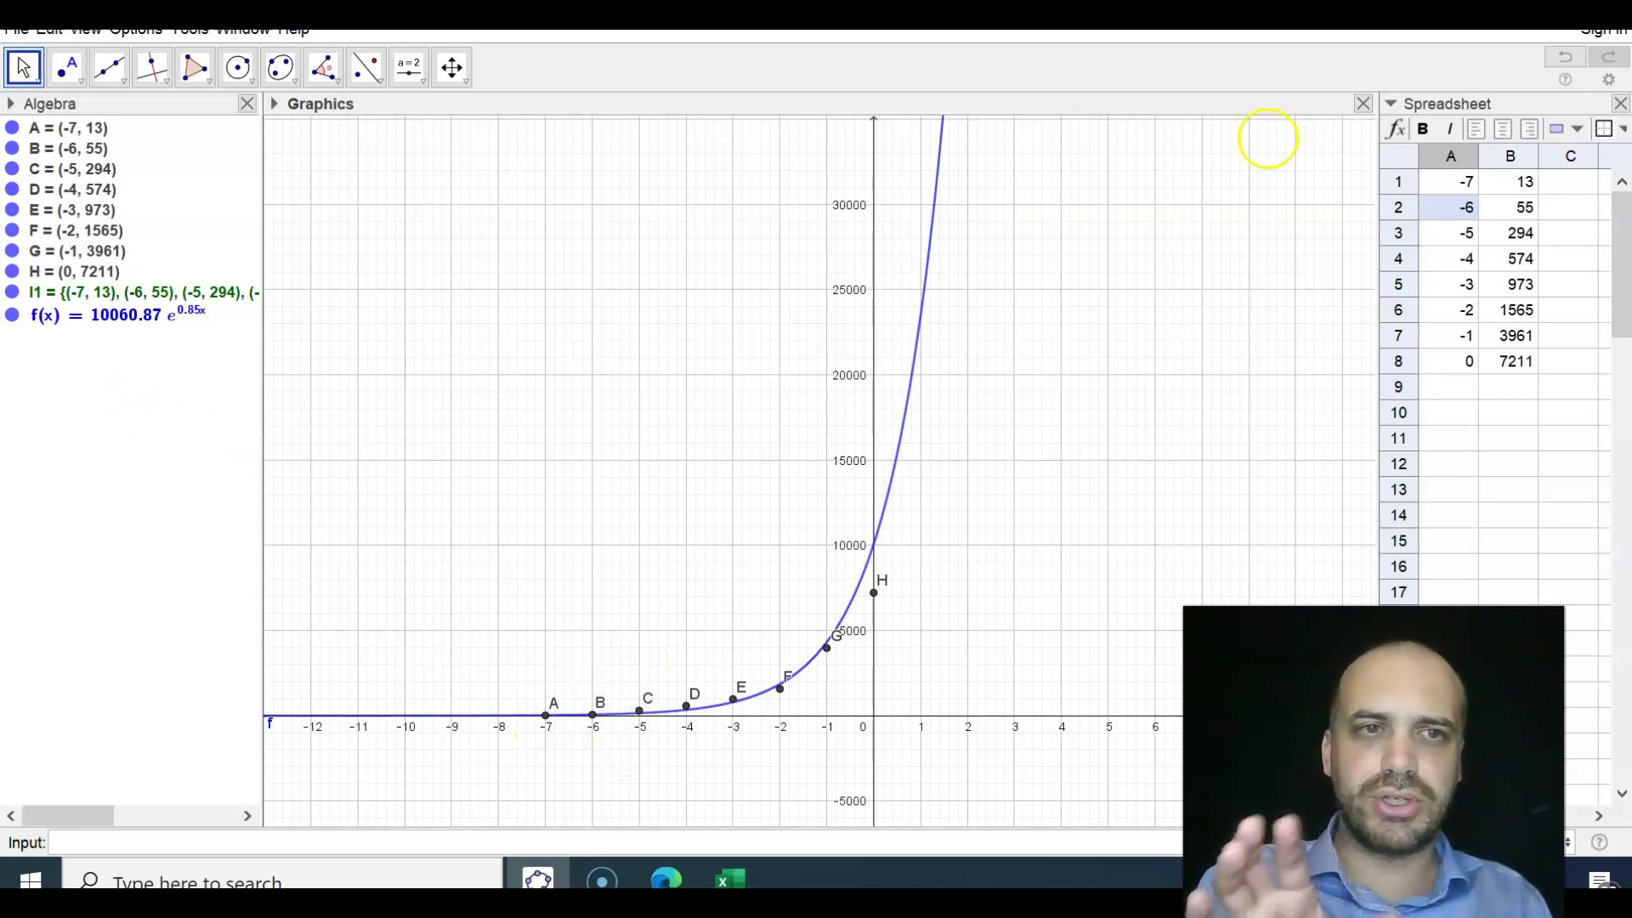
Step: Delete cells A1:B2 so the fit becomes 6840.53e^(0.64x) over six points
left_click_drag(1455, 182, 1512, 211)
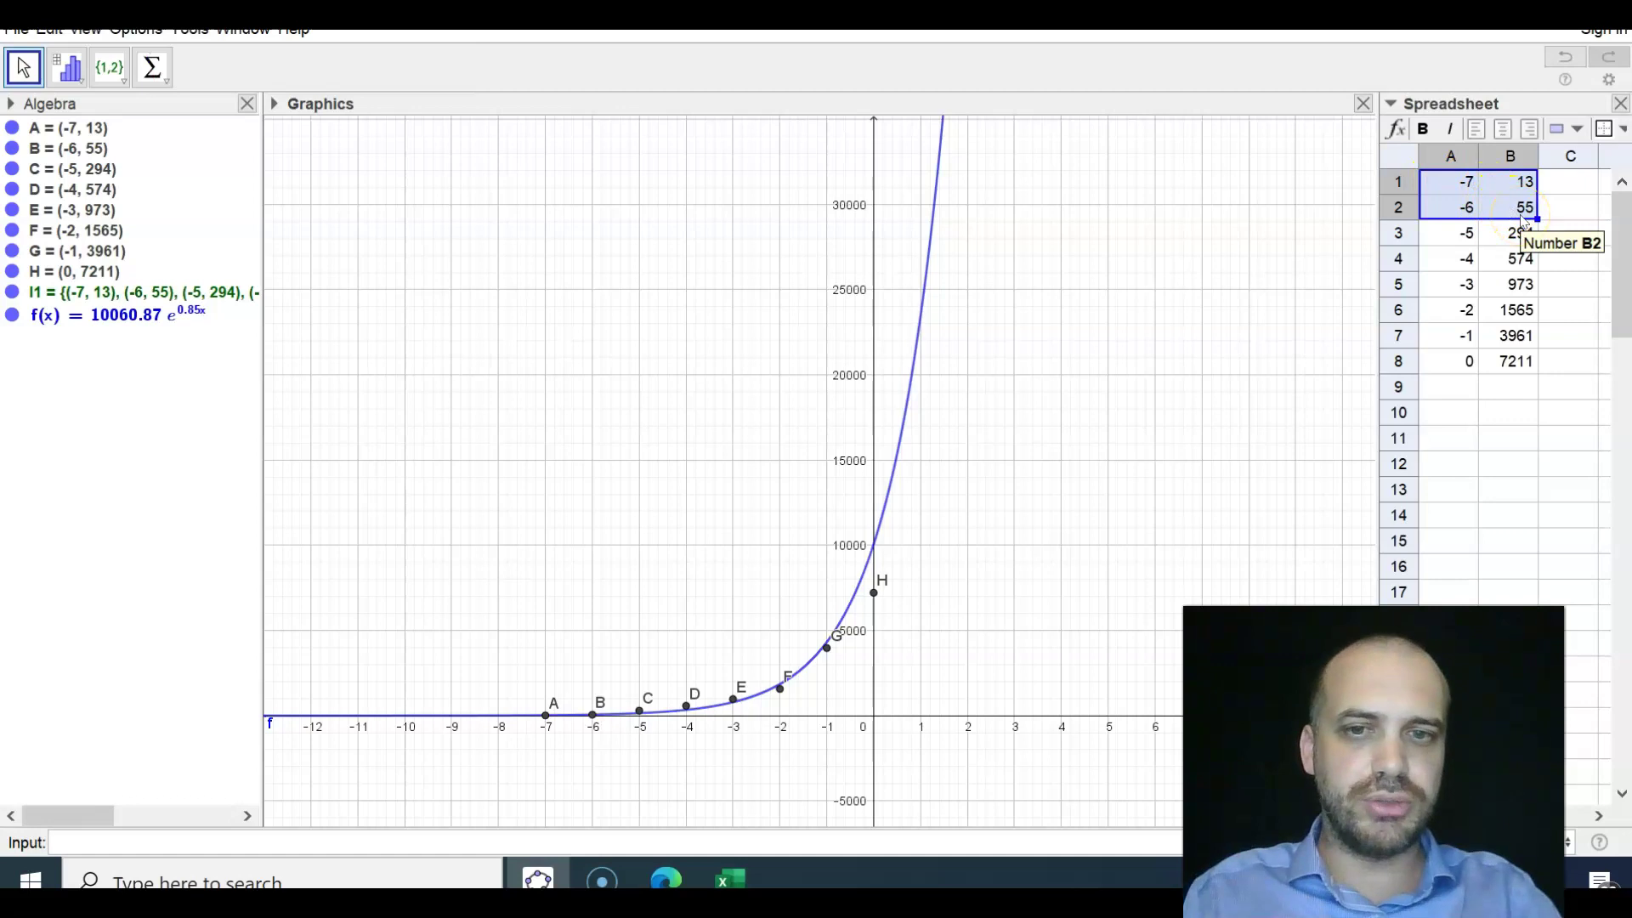
key("Delete")
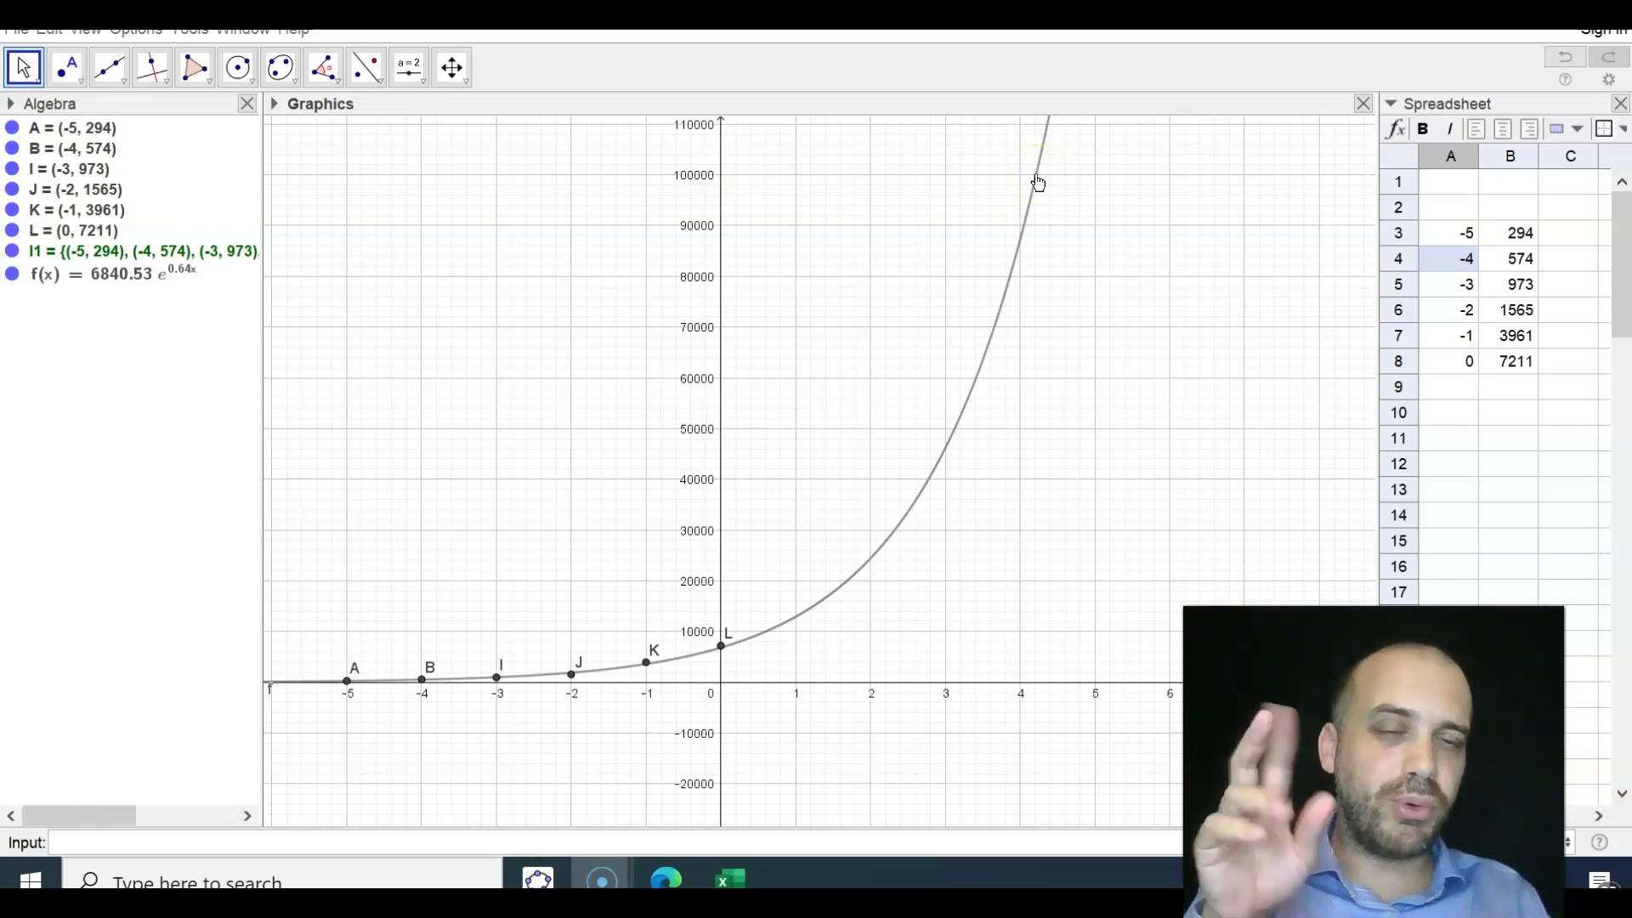
left_click(1024, 586)
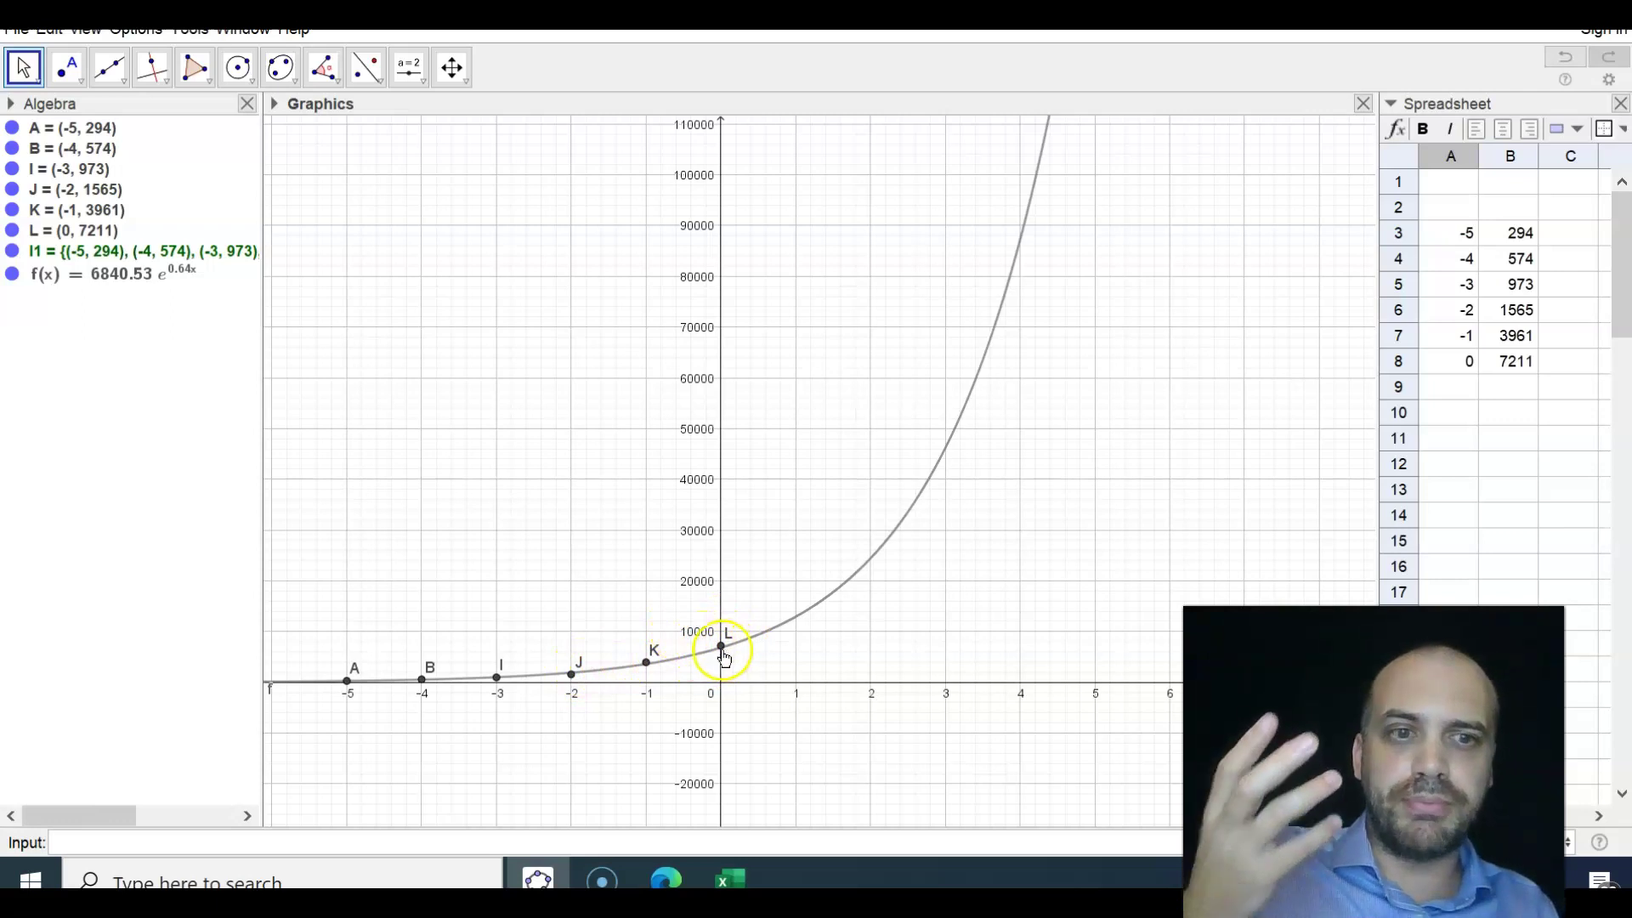
mouse_move(712, 654)
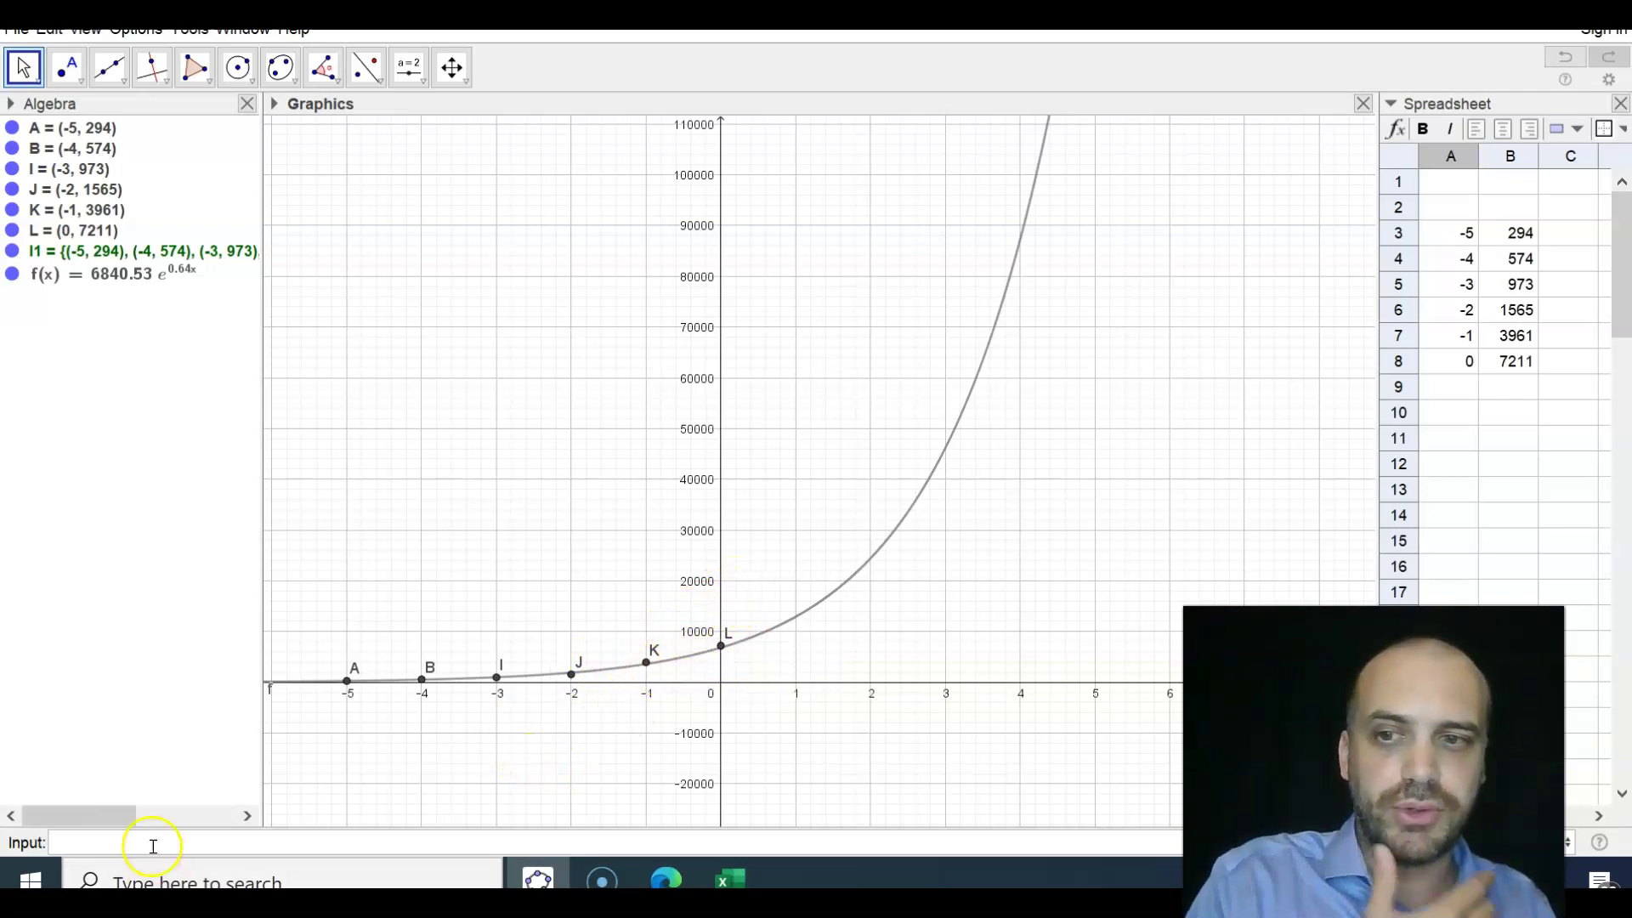
Step: Clear rows 3 to 5, leaving three points and the fit 7618.08e^(0.76x)
key("ctrl+z")
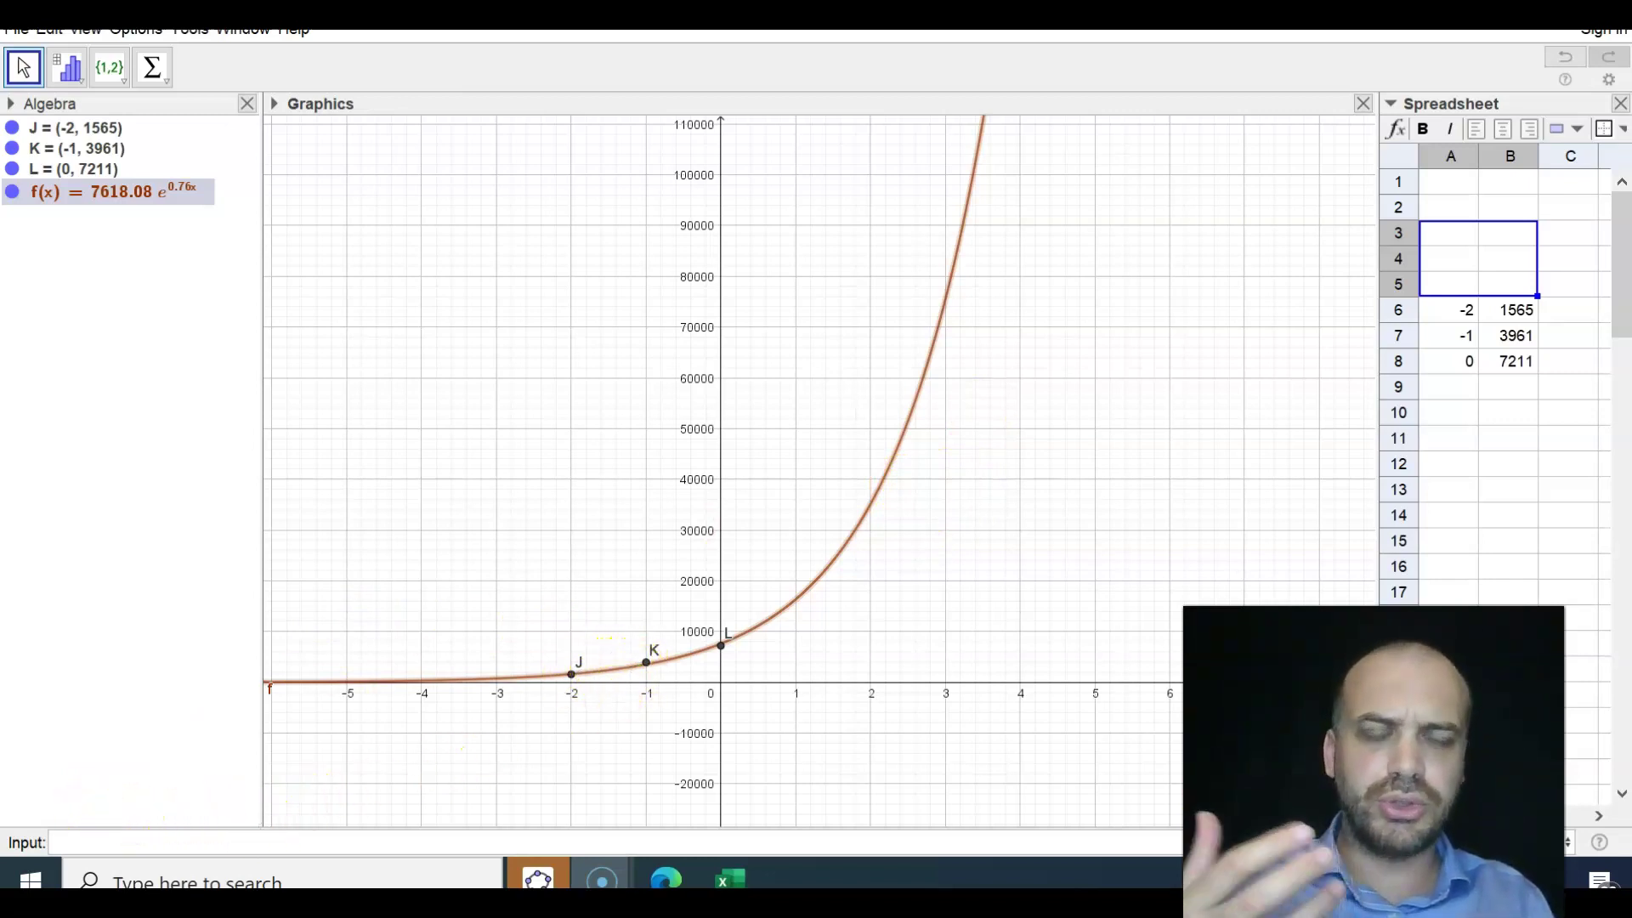
Step: Set the x values in A6, A7 and A8 to 0, 1 and 2, giving 1653.35e^(0.76x)
left_click(739, 419)
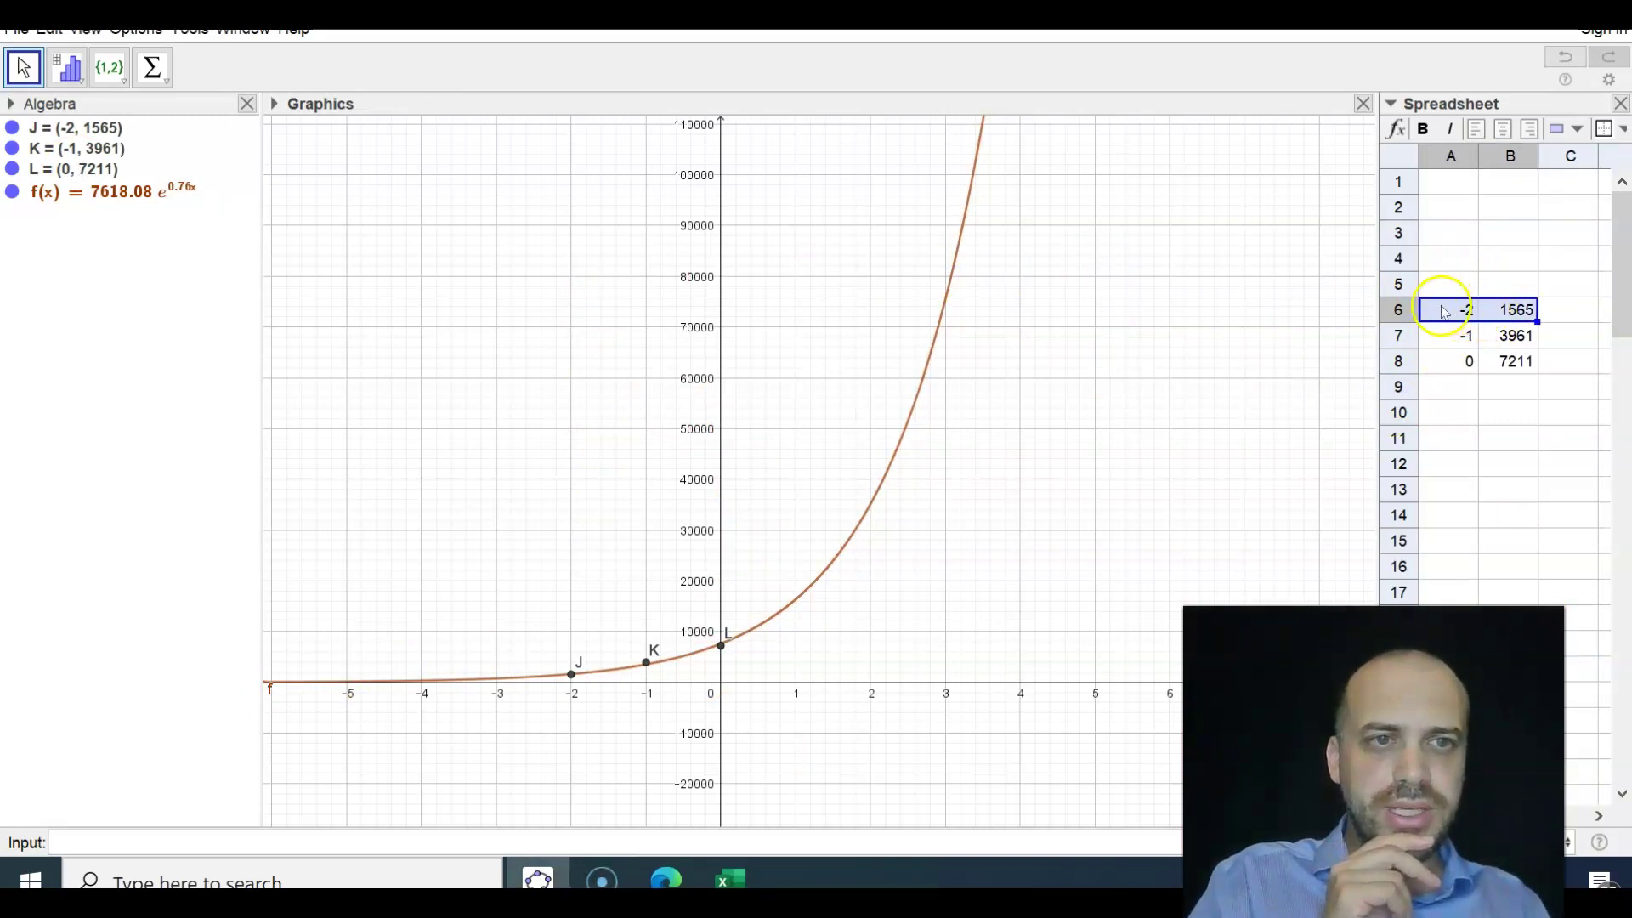
left_click(1451, 365)
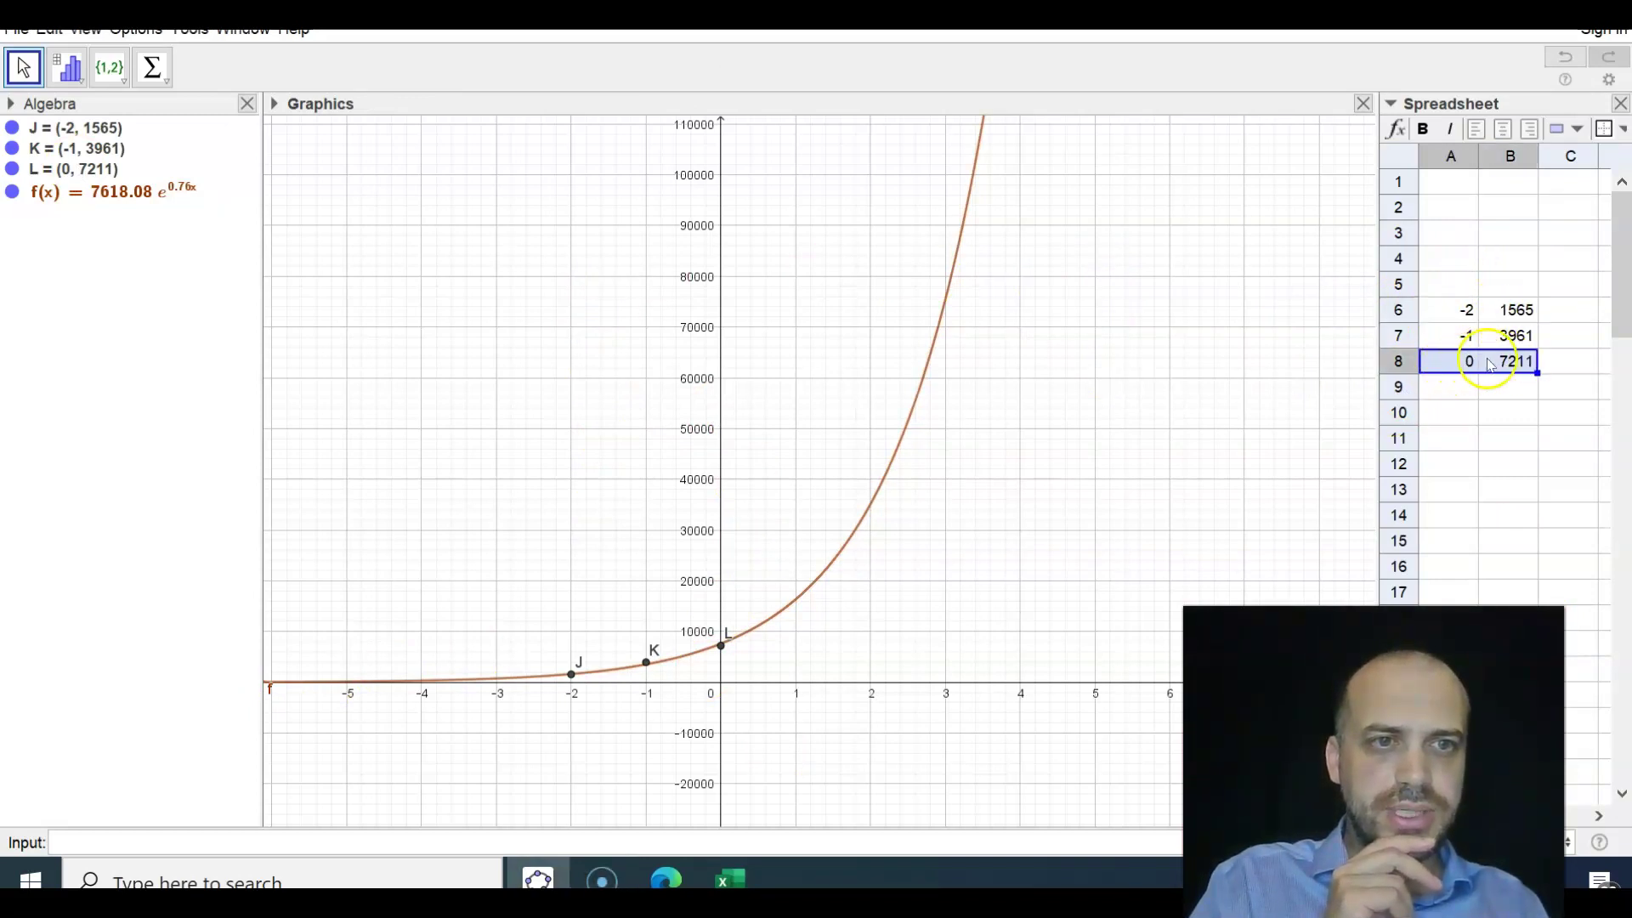
left_click(1446, 314)
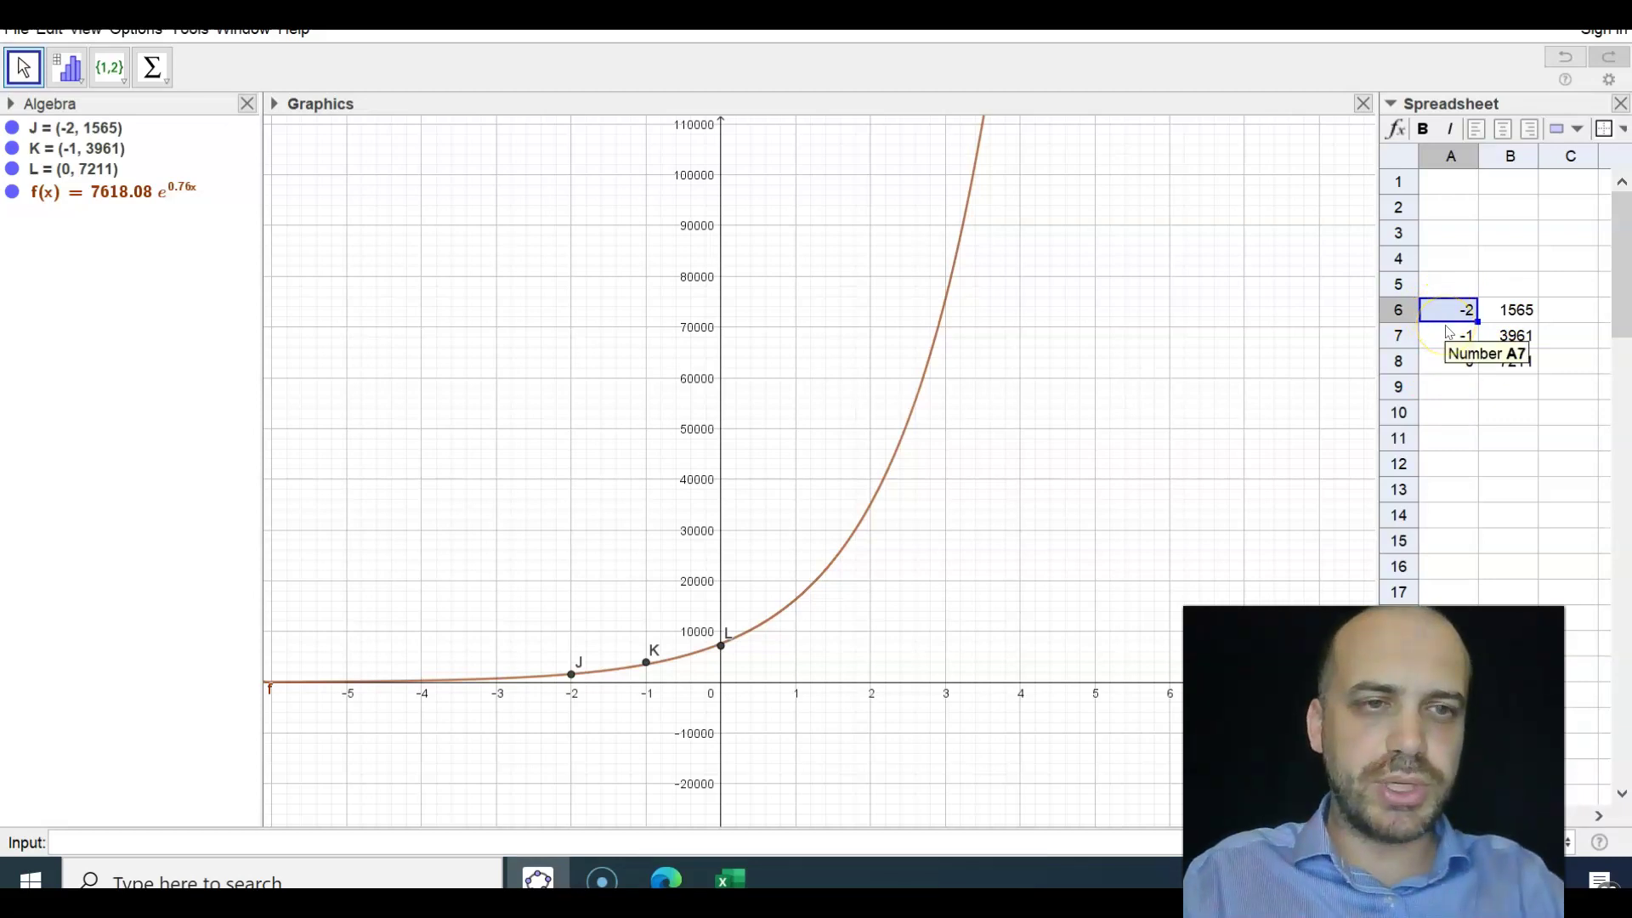
key("Return")
key("Return")
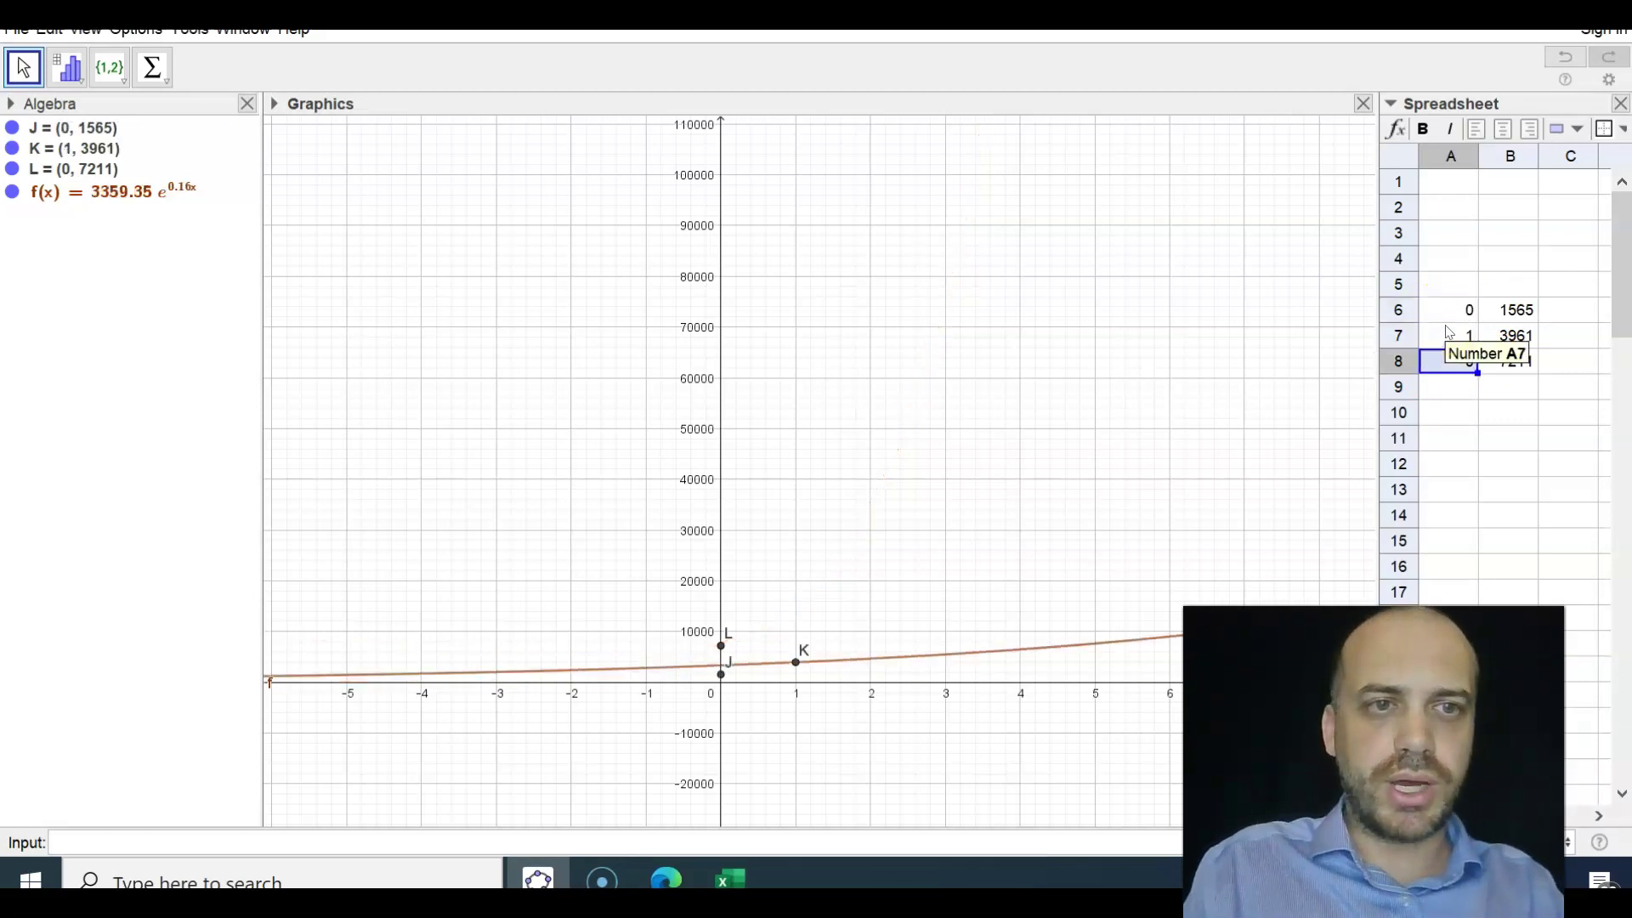
key("Return")
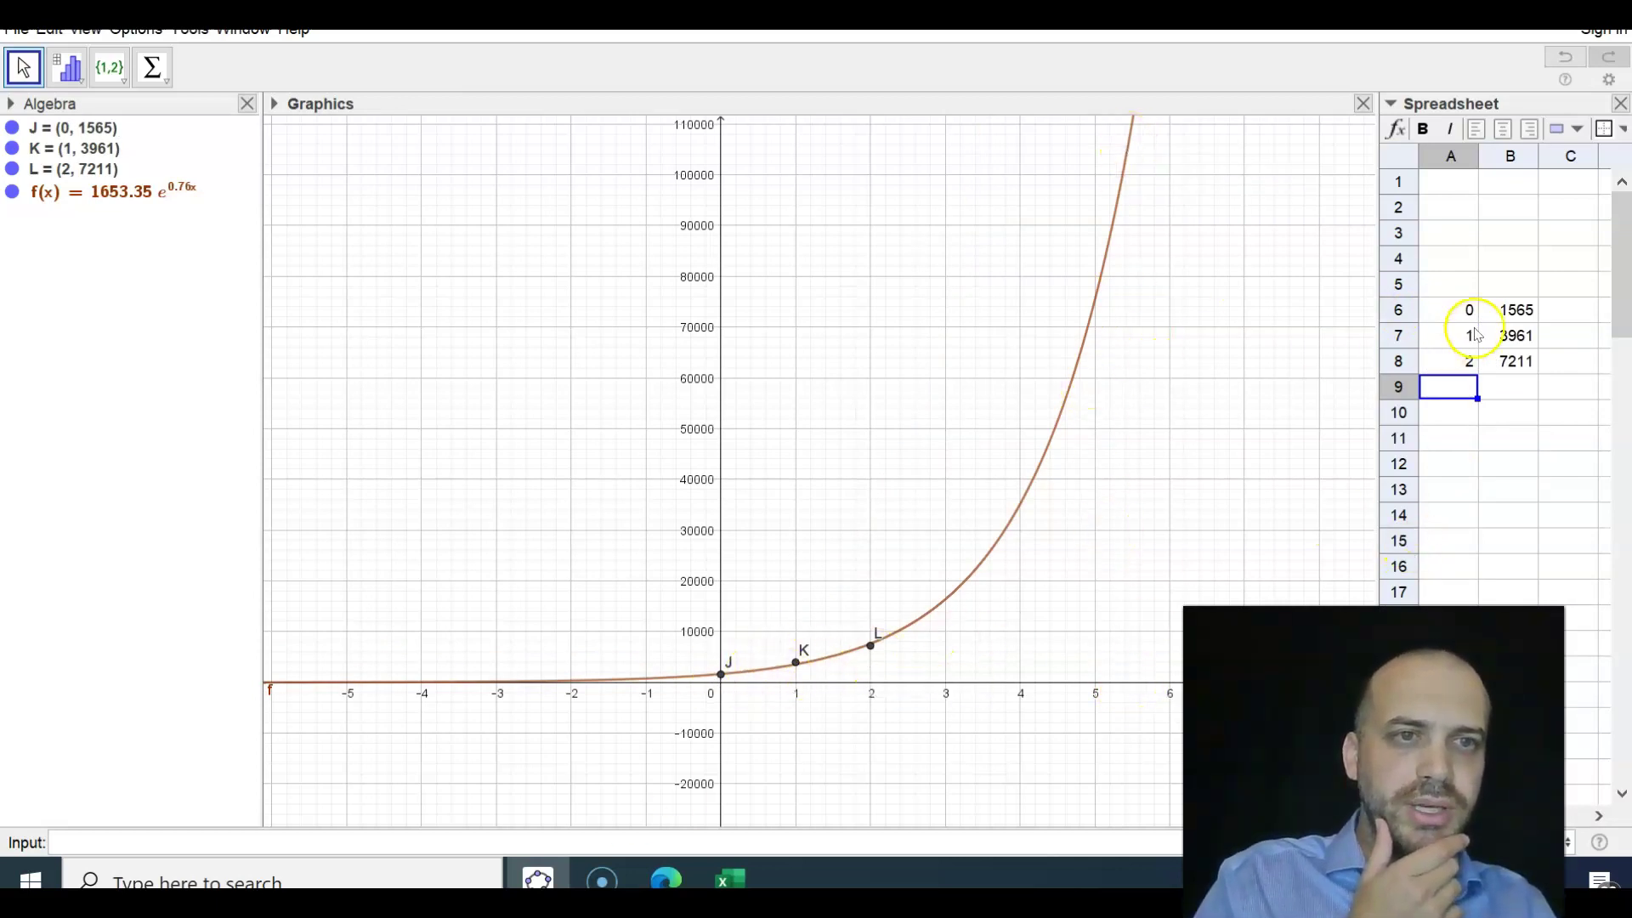
left_click_drag(1478, 315, 1515, 368)
left_click_drag(1470, 308, 1485, 317)
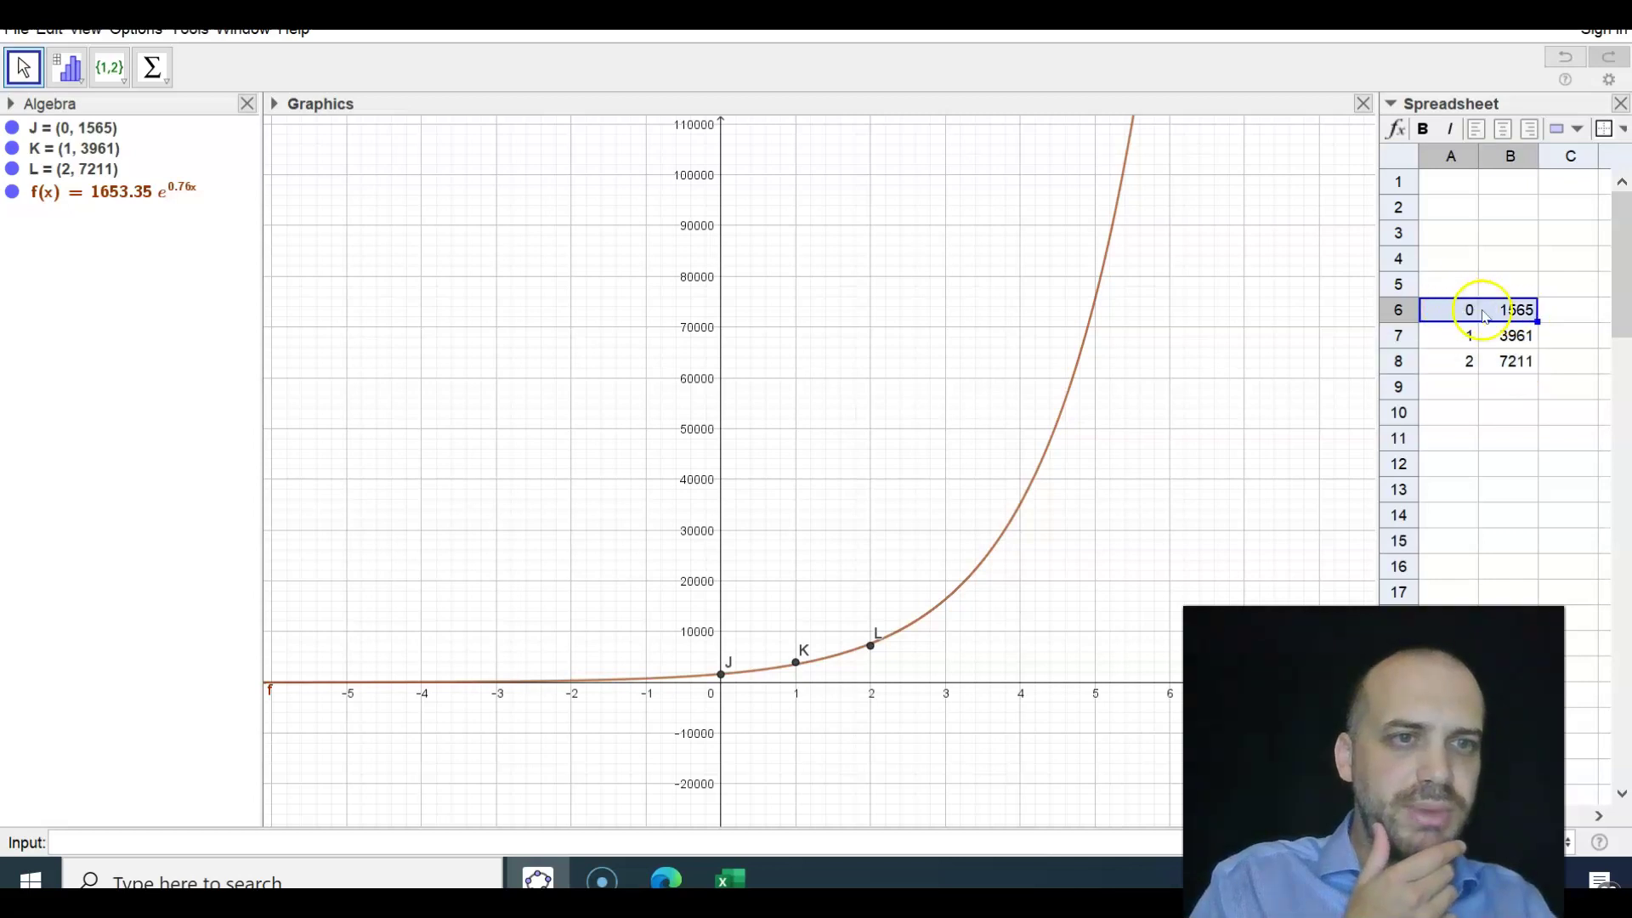
left_click_drag(1441, 371, 1495, 360)
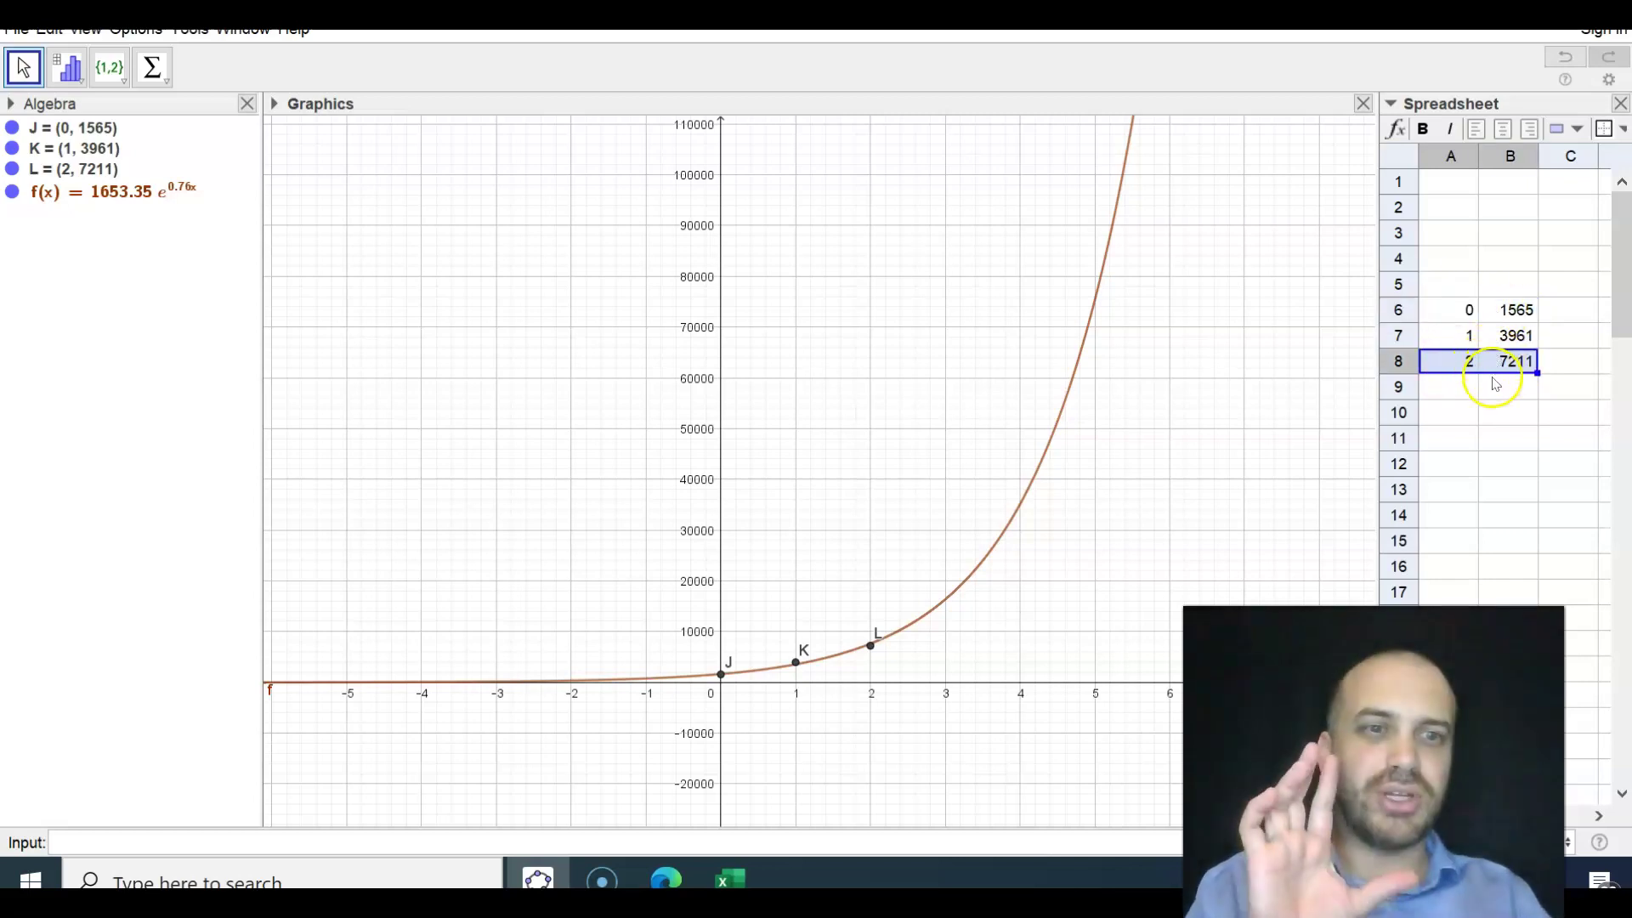